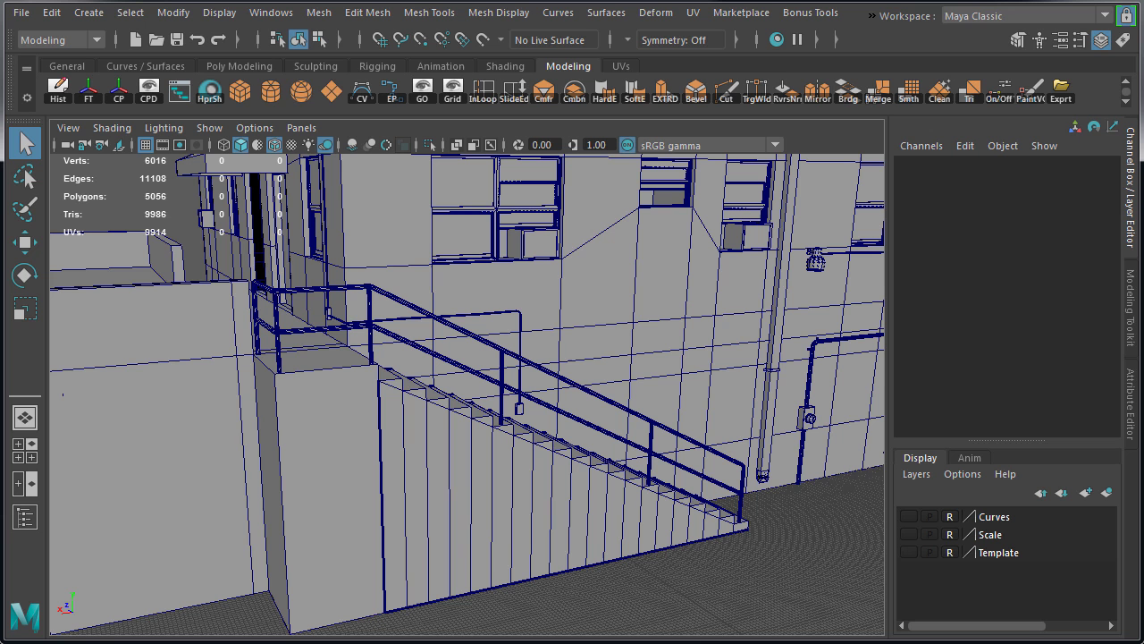
Create a polygon cylinder for the railing post and snap it near the corner of the stair landing by the low wall
alt+right_drag(275, 322, 426, 327)
alt+middle_drag(426, 327, 655, 410)
alt+right_drag(393, 338, 424, 338)
alt+drag(424, 338, 575, 380)
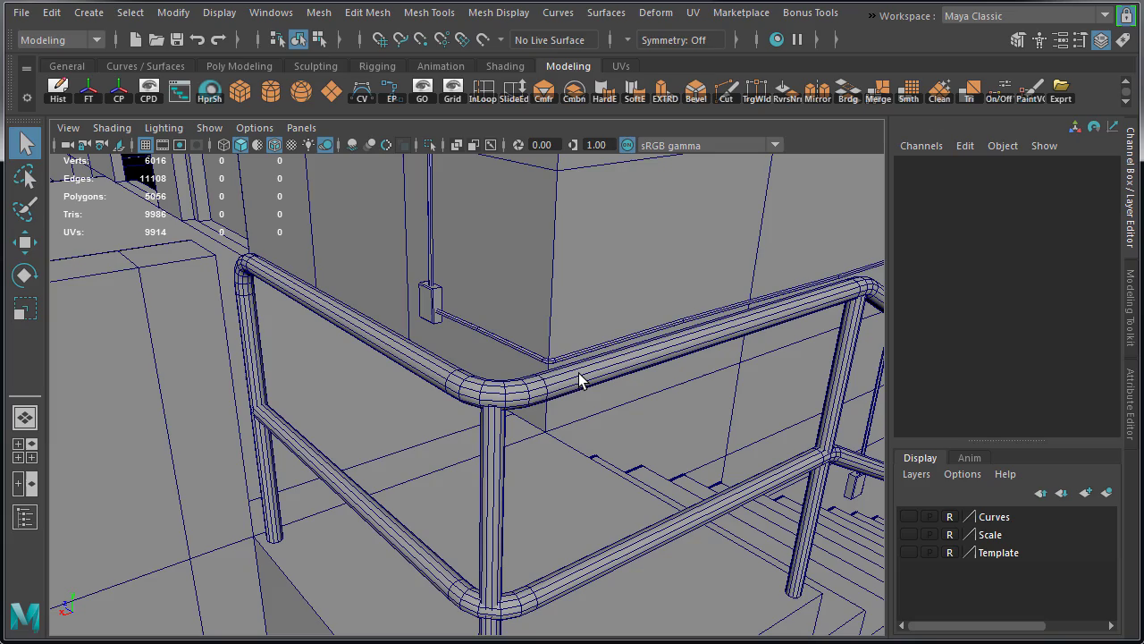
alt+drag(678, 406, 424, 425)
key(w)
click(270, 96)
alt+middle_drag(268, 483, 323, 435)
key(v)
alt+right_drag(201, 433, 251, 439)
alt+middle_drag(250, 439, 357, 485)
drag(297, 516, 500, 447)
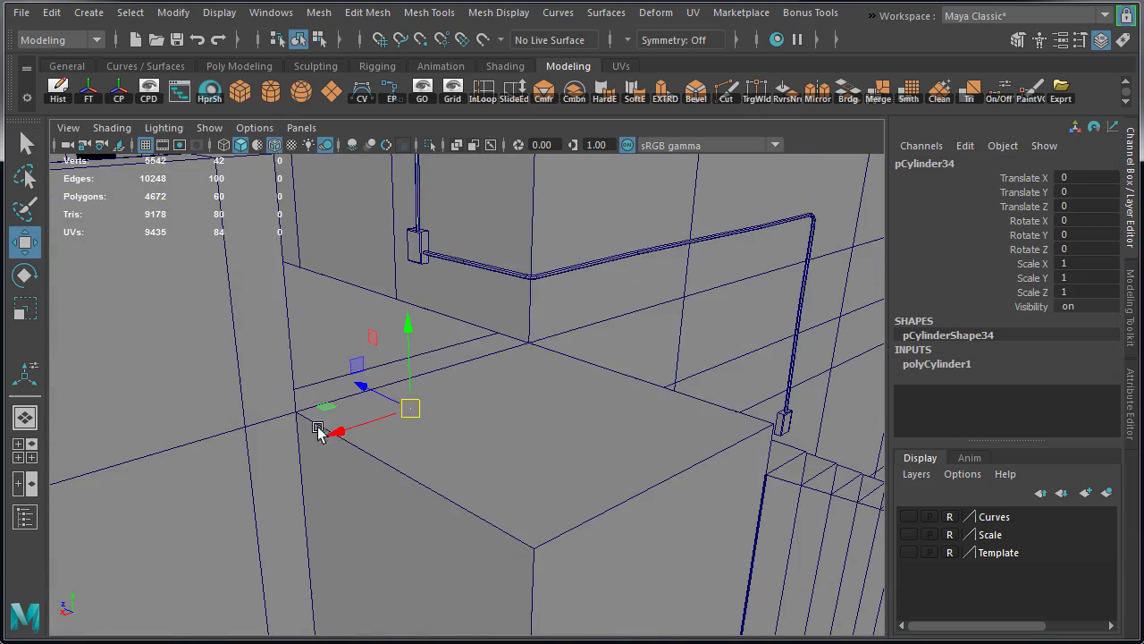
Set the new cylinder's radius to 2.5
key(f)
alt+right_drag(501, 447, 476, 418)
click(1008, 367)
scroll(1046, 362, down, 1)
click(1082, 340)
text(2)
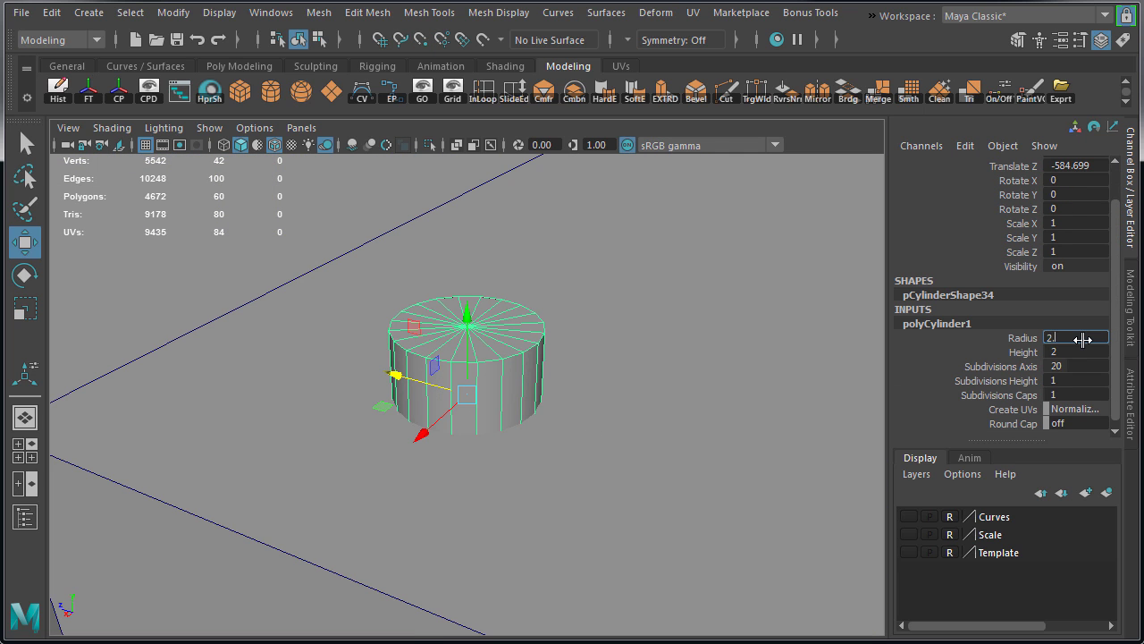
text(.5)
key(Return)
Set the cylinder's axis subdivisions to 12 and its height to 90
scroll(469, 393, down, 2)
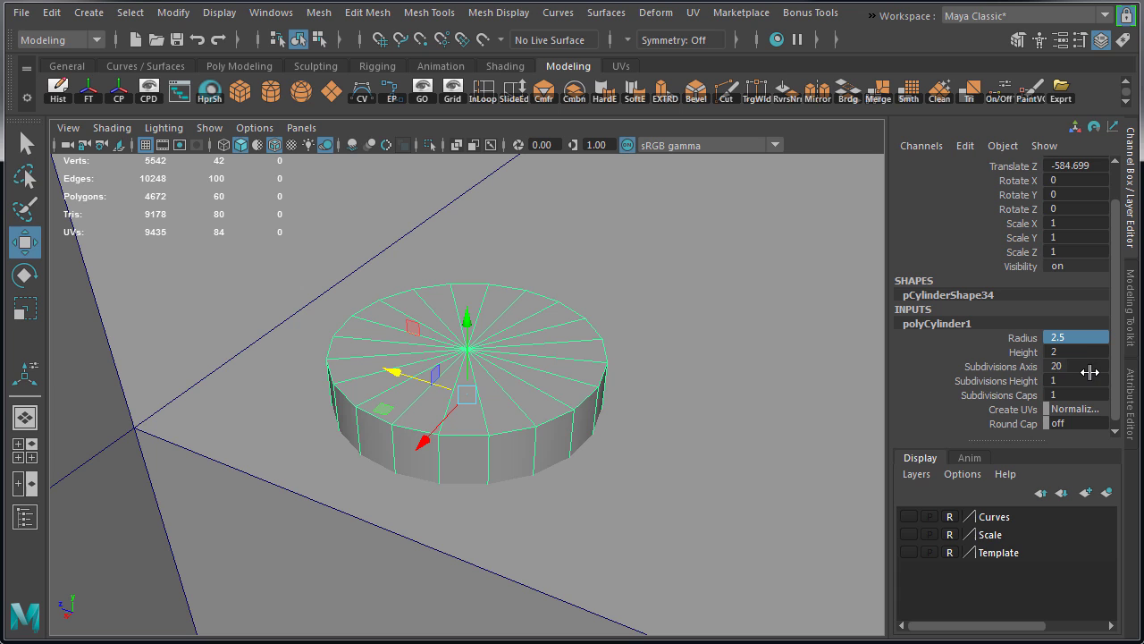
text(12)
key(Return)
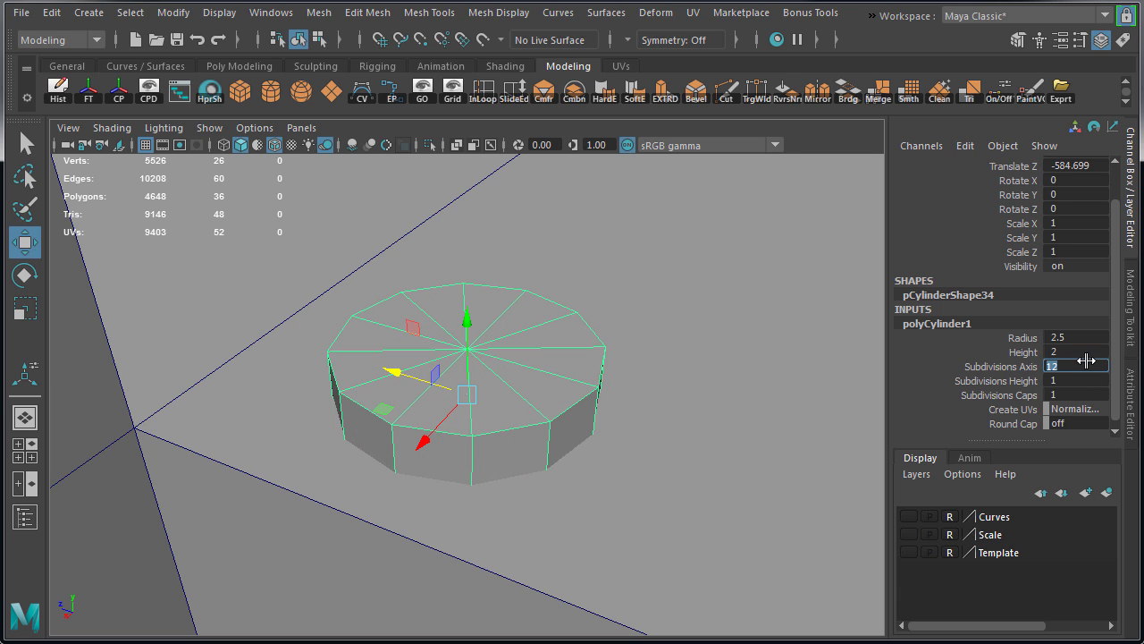
text(90)
key(Return)
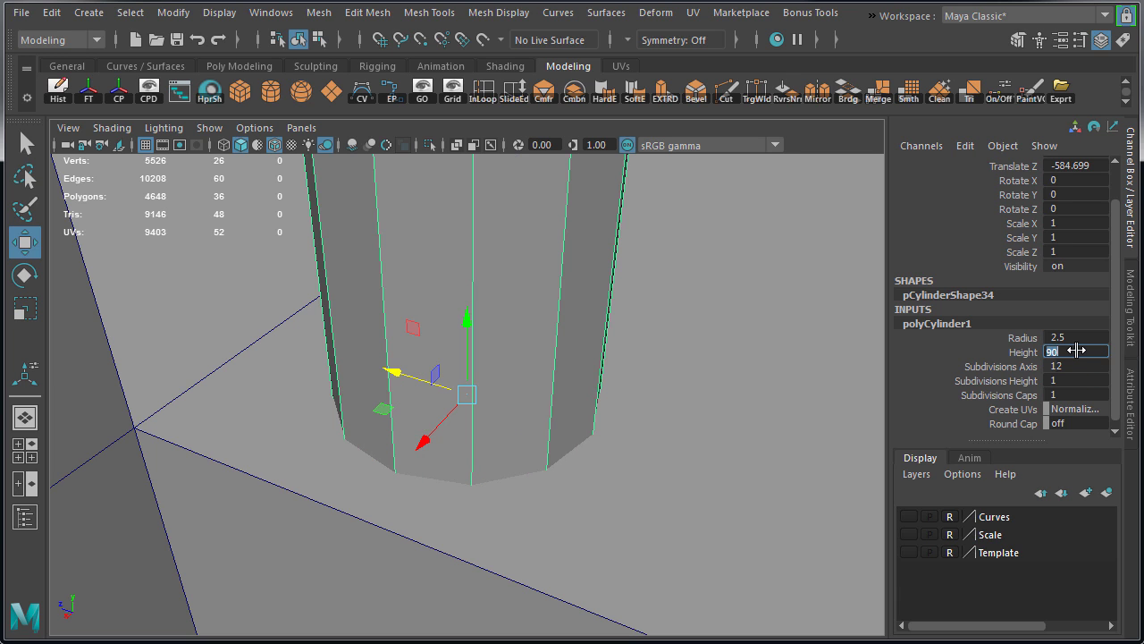
scroll(647, 393, down, 8)
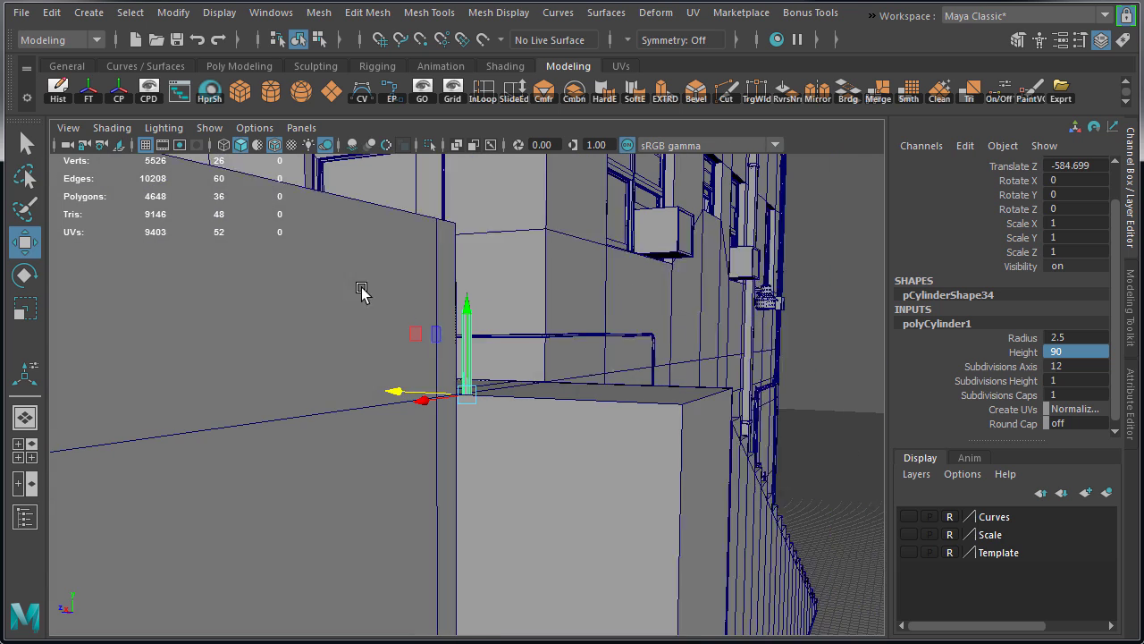
Snap the cylinder's pivot to the centre of its bottom face and lower it onto the landing floor with grid snapping
drag(471, 315, 498, 212)
alt+right_drag(382, 307, 712, 347)
alt+drag(559, 365, 540, 291)
alt+right_drag(429, 299, 553, 317)
alt+drag(552, 320, 473, 319)
middle_drag(469, 321, 467, 343)
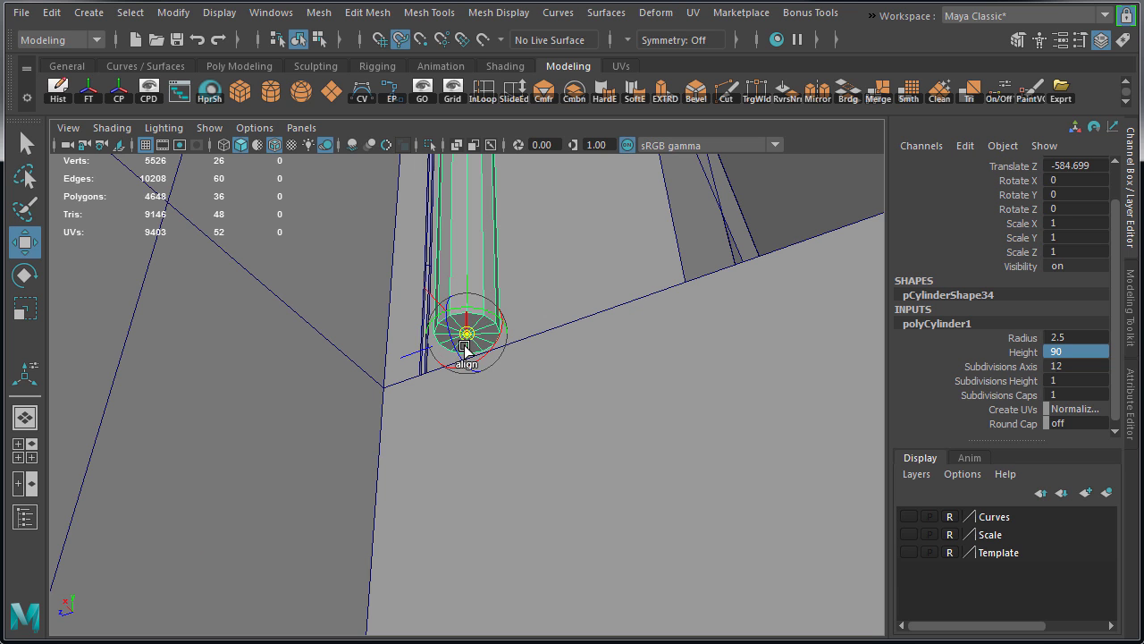
alt+drag(466, 348, 476, 438)
key(x)
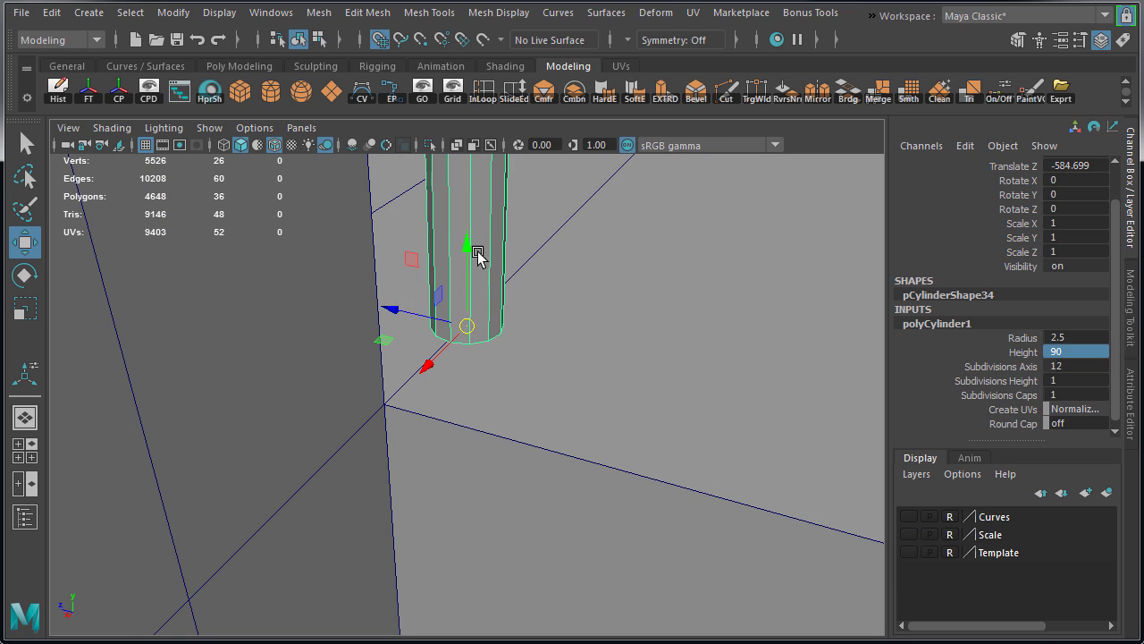
drag(469, 245, 477, 387)
alt+drag(489, 442, 459, 427)
Halve the grid line spacing and snap the cylinder to the grid inside the landing corner, at Translate X 485 and Z -585
key(space)
key(space)
alt+middle_drag(639, 514, 319, 325)
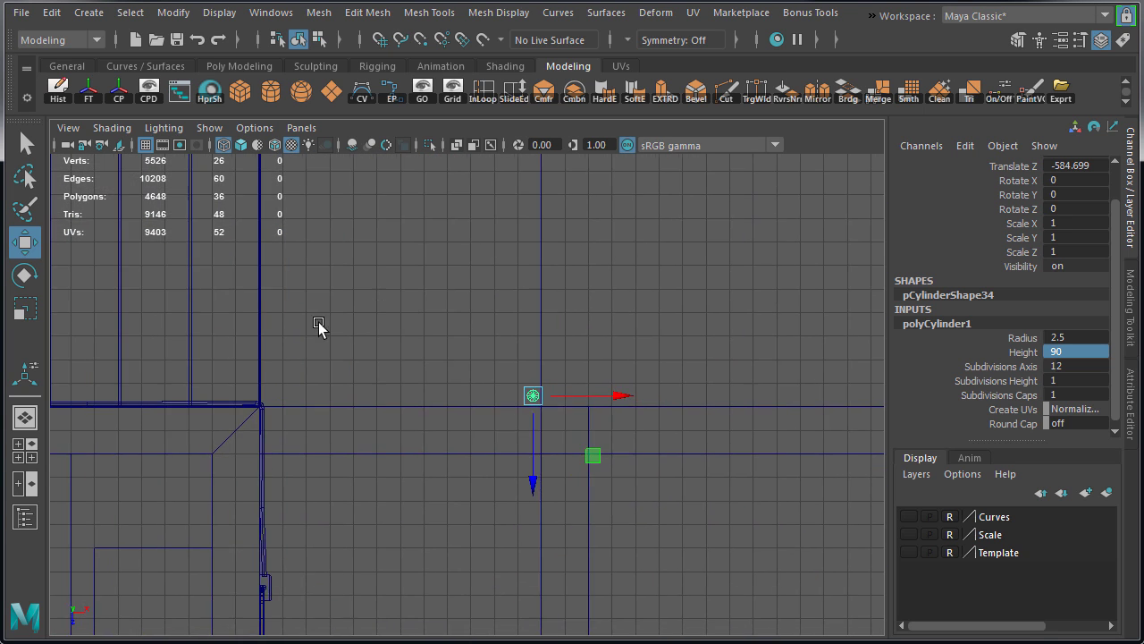
alt+right_drag(319, 324, 724, 427)
alt+middle_drag(756, 429, 542, 423)
alt+right_drag(536, 424, 636, 435)
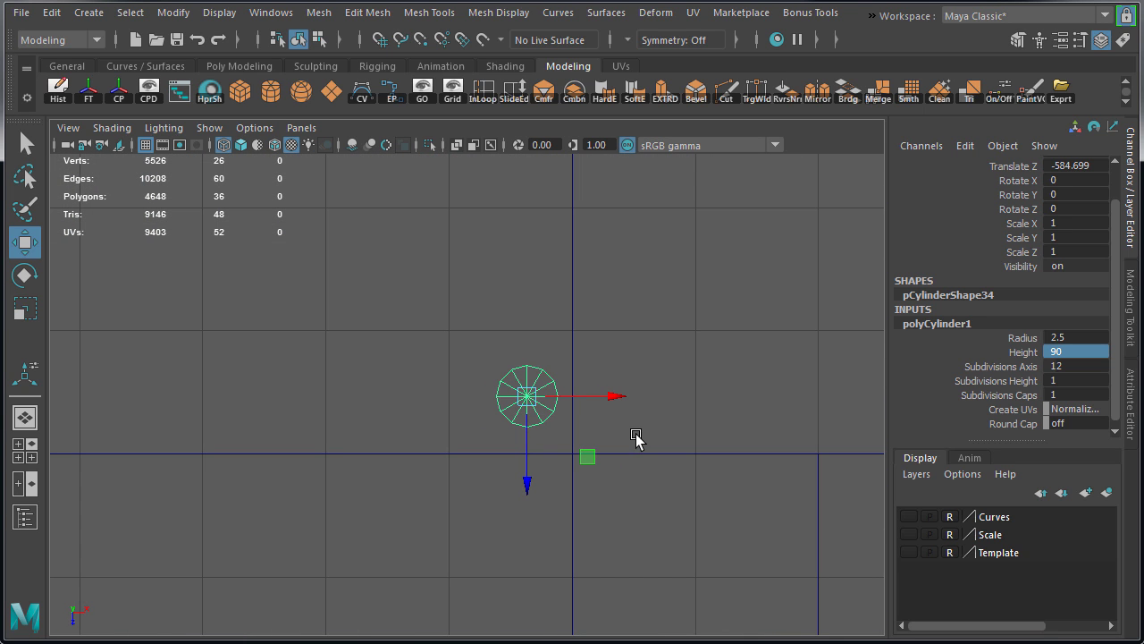
mouse_move(528, 402)
mouse_down()
mouse_move(469, 357)
mouse_move(509, 403)
mouse_up()
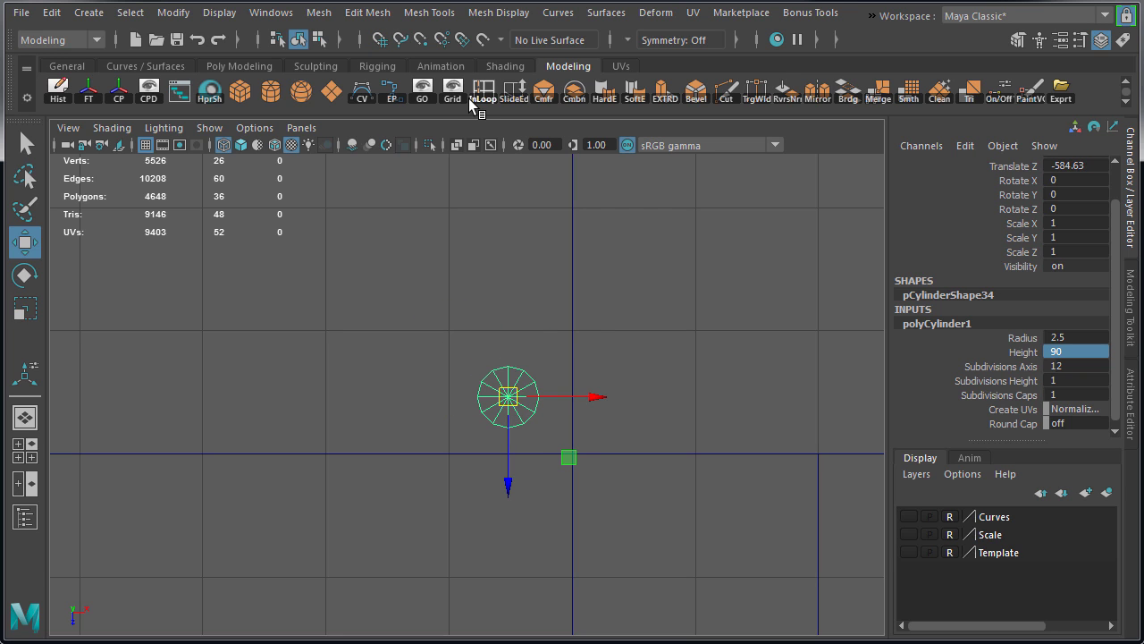
click(426, 91)
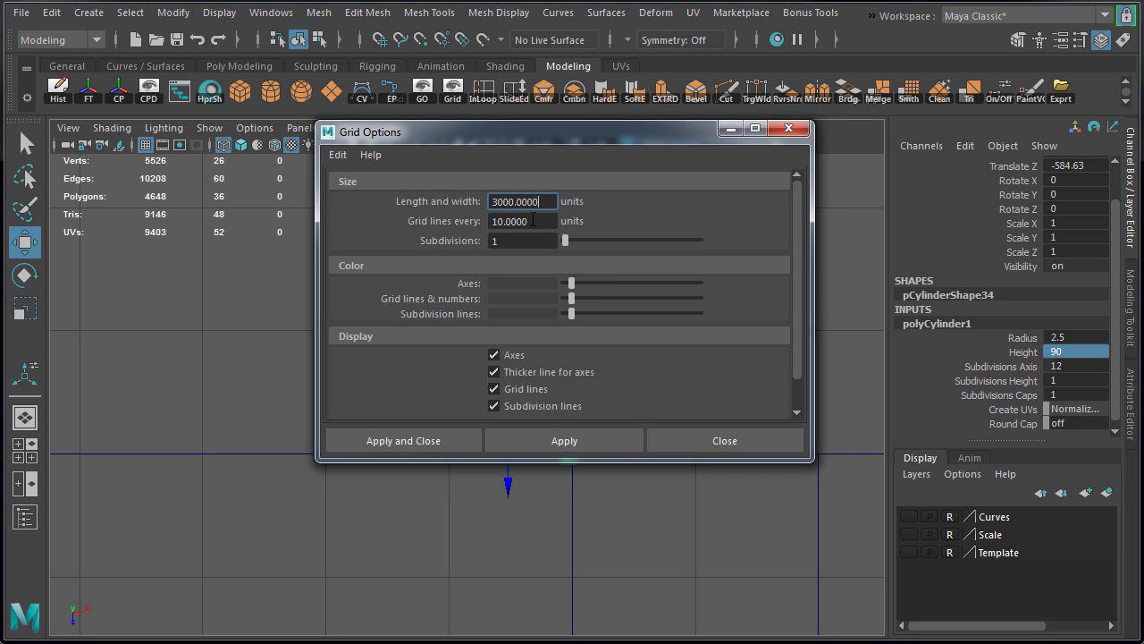
click(433, 441)
drag(510, 402, 509, 390)
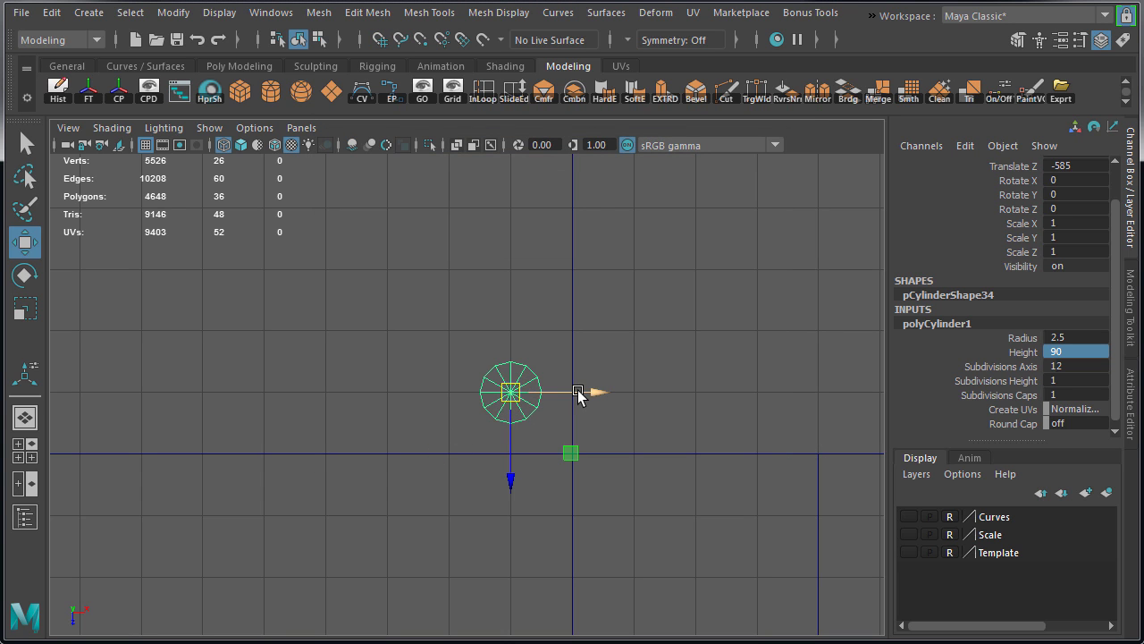
Soften all the vertical side edges of the cylindrical post and return to object selection
key(space)
key(space)
scroll(638, 332, down, 8)
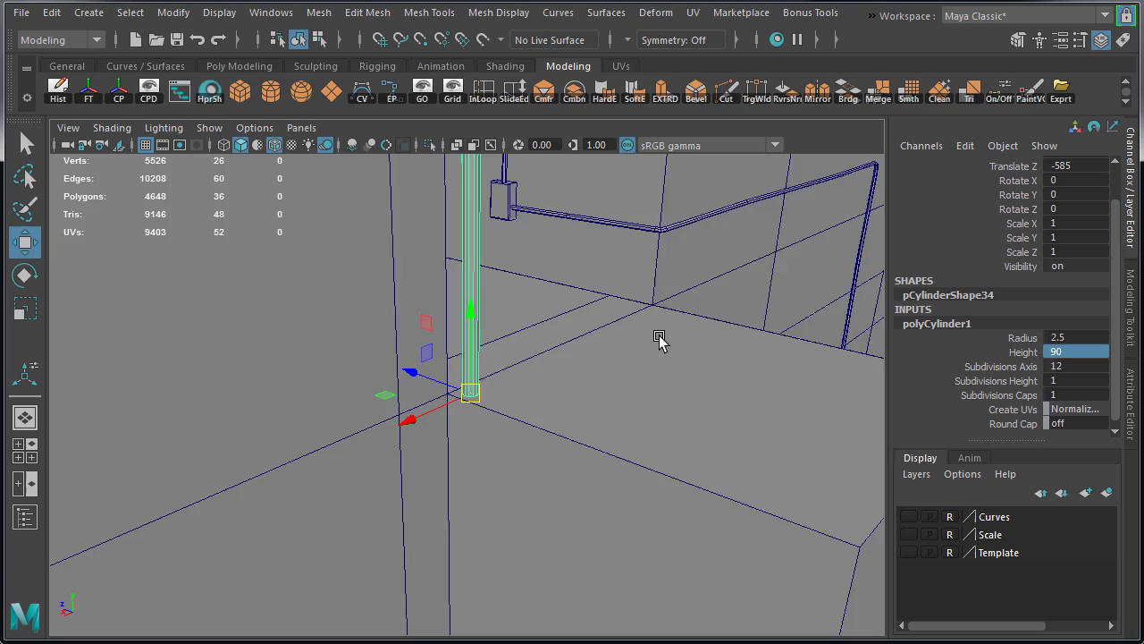
alt+drag(455, 313, 430, 306)
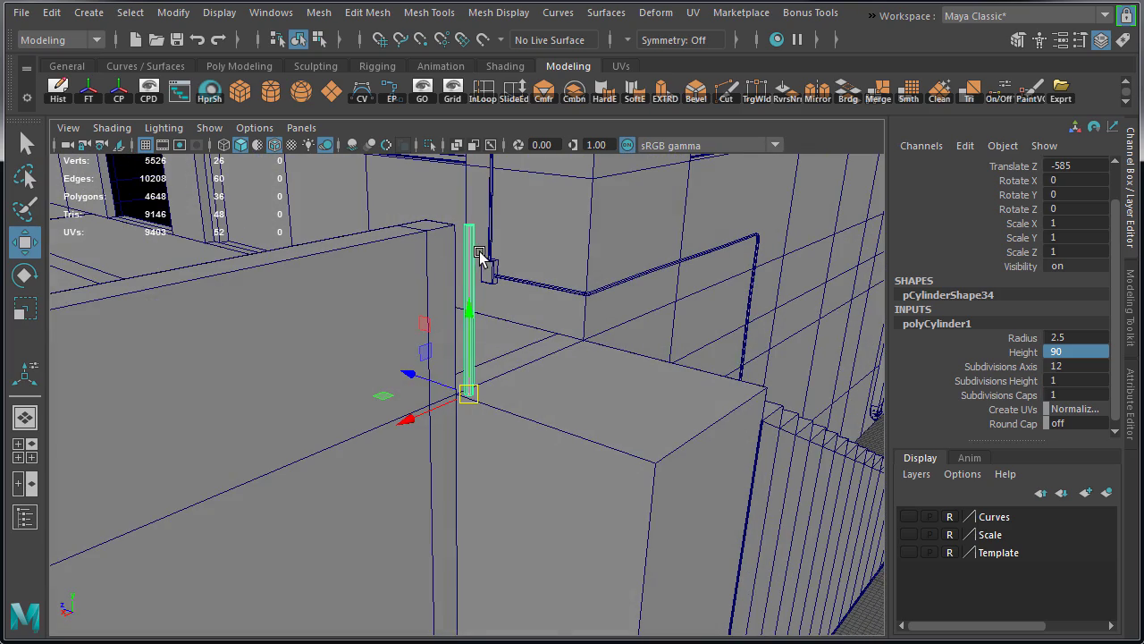
right_drag(480, 254, 471, 205)
drag(498, 269, 544, 242)
shift+right_click(545, 240)
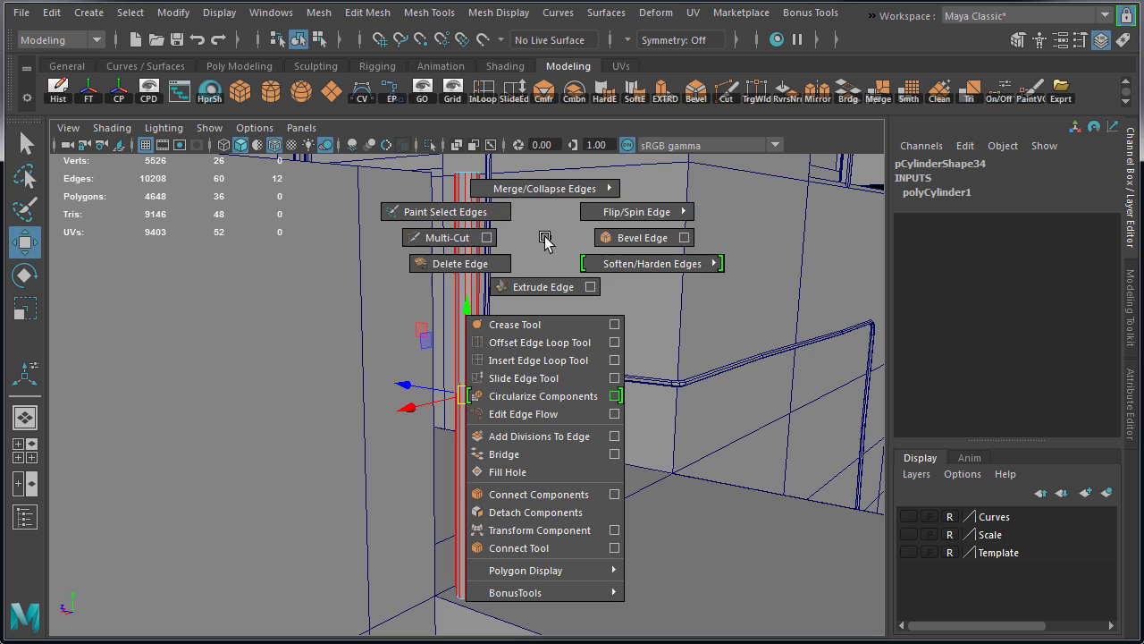
click(626, 245)
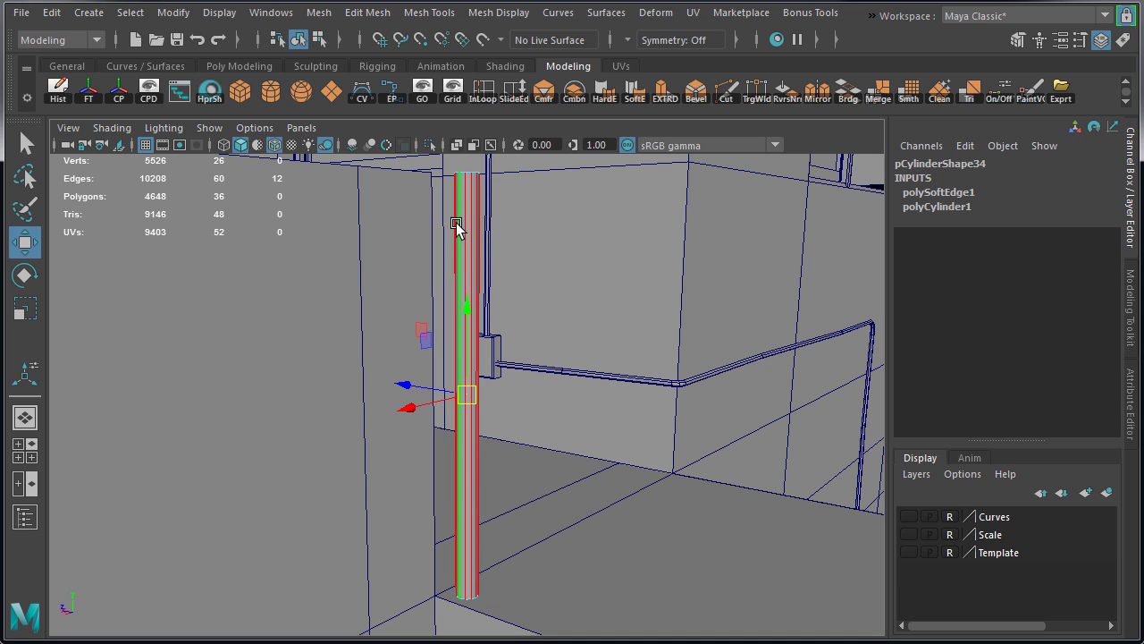
right_drag(456, 224, 522, 204)
click(539, 222)
Examine the post's smooth shading with the wireframe overlay hidden, and restore the overlay
alt+middle_drag(501, 230, 433, 309)
alt+right_drag(433, 311, 485, 324)
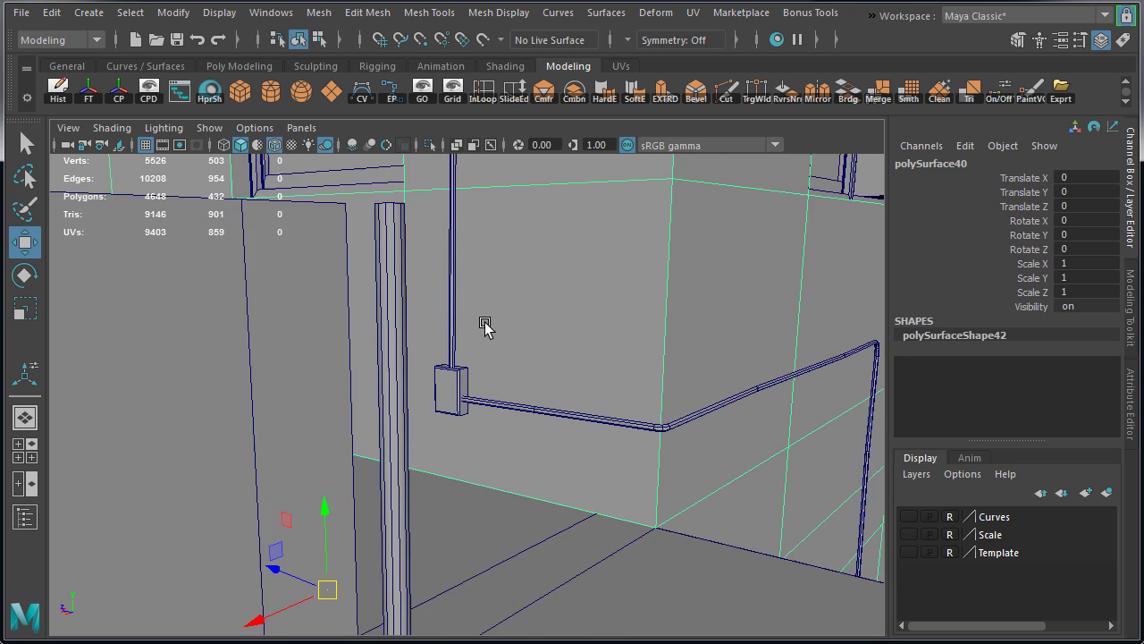
alt+drag(483, 327, 563, 317)
click(774, 303)
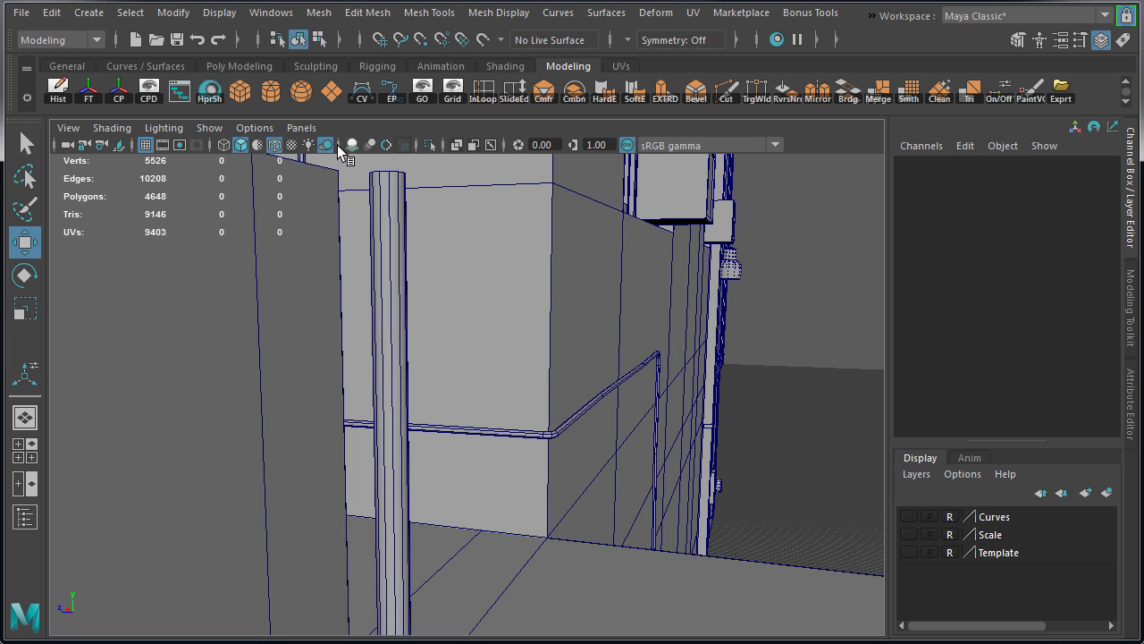
click(276, 147)
mouse_move(366, 191)
alt+mouse_down()
mouse_move(316, 232)
mouse_move(360, 259)
mouse_move(278, 341)
mouse_move(378, 383)
mouse_move(337, 355)
mouse_move(343, 339)
alt+mouse_up()
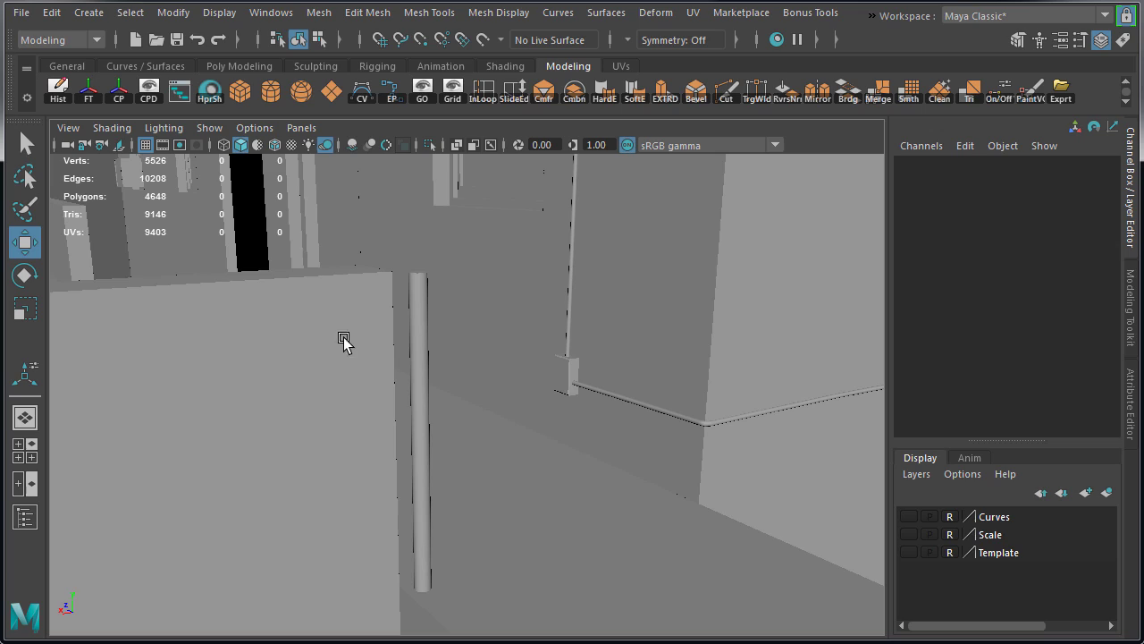
click(275, 145)
alt+drag(324, 205, 378, 361)
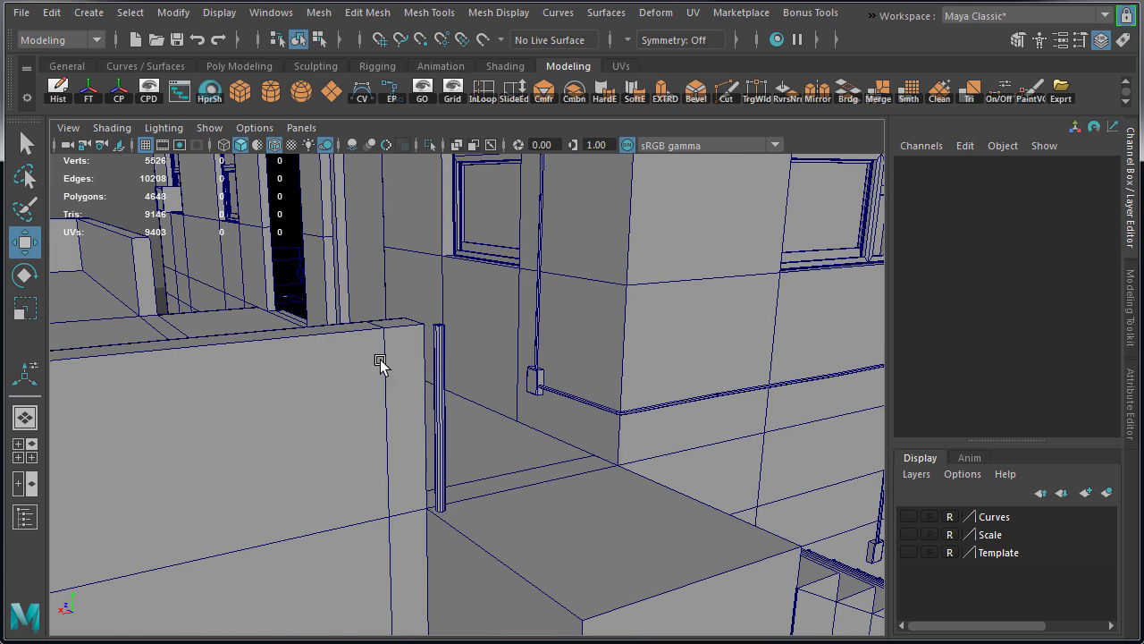
Duplicate the post and snap the copy along Z to -695, at the landing's outer corner
click(439, 379)
alt+drag(477, 455, 577, 505)
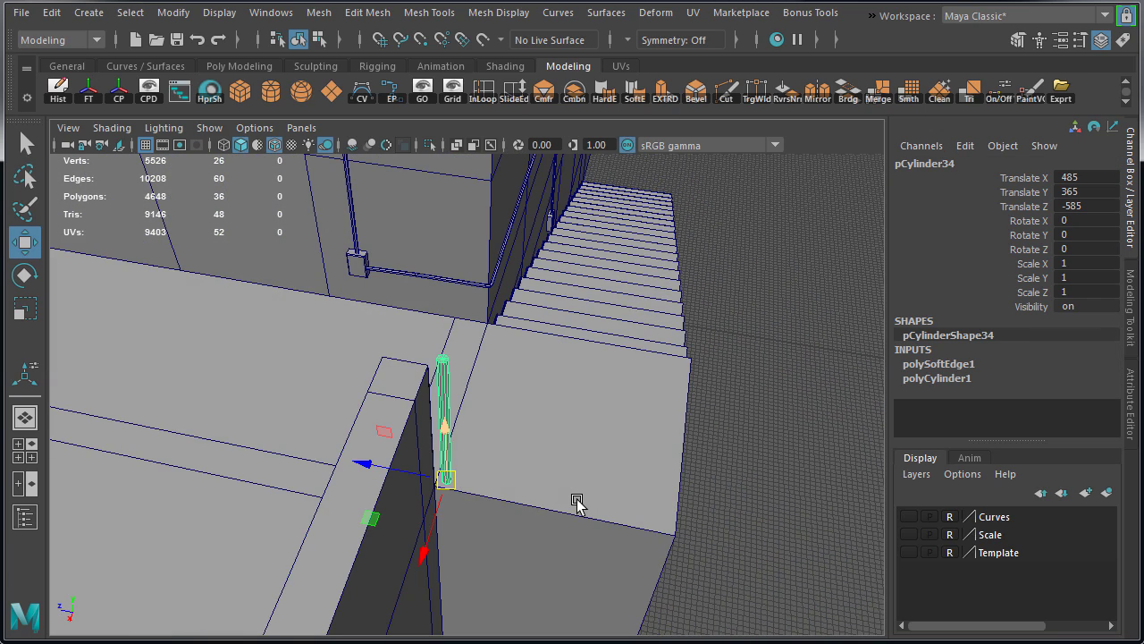
key(ctrl+d)
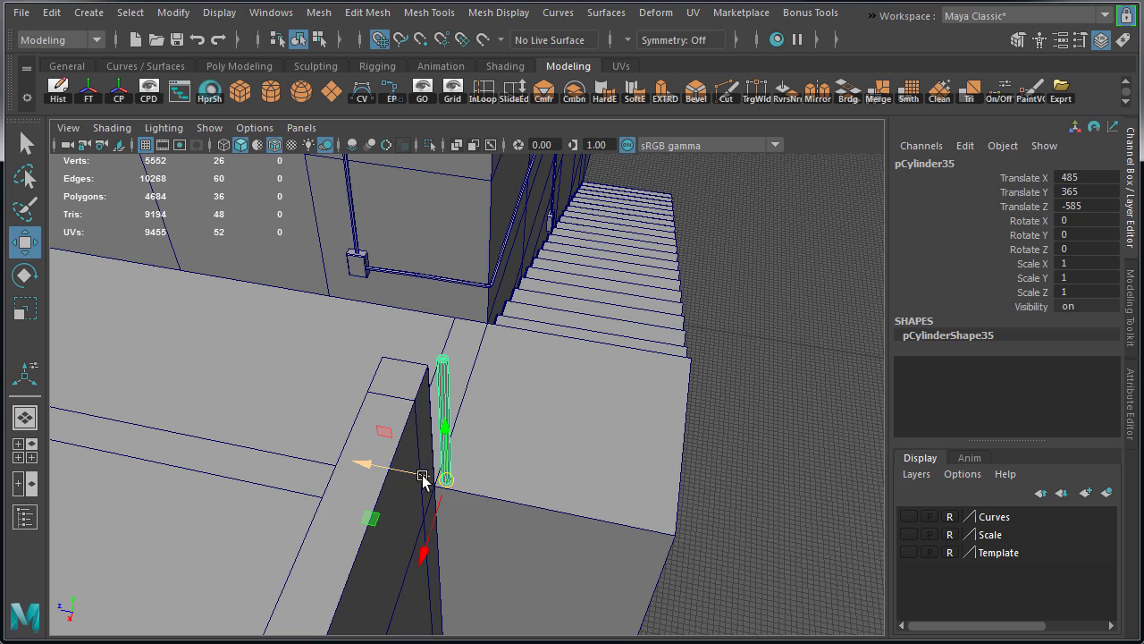
drag(423, 476, 370, 373)
Duplicate the outer corner post and snap the copy along X to 375, at the top of the stairs
key(space)
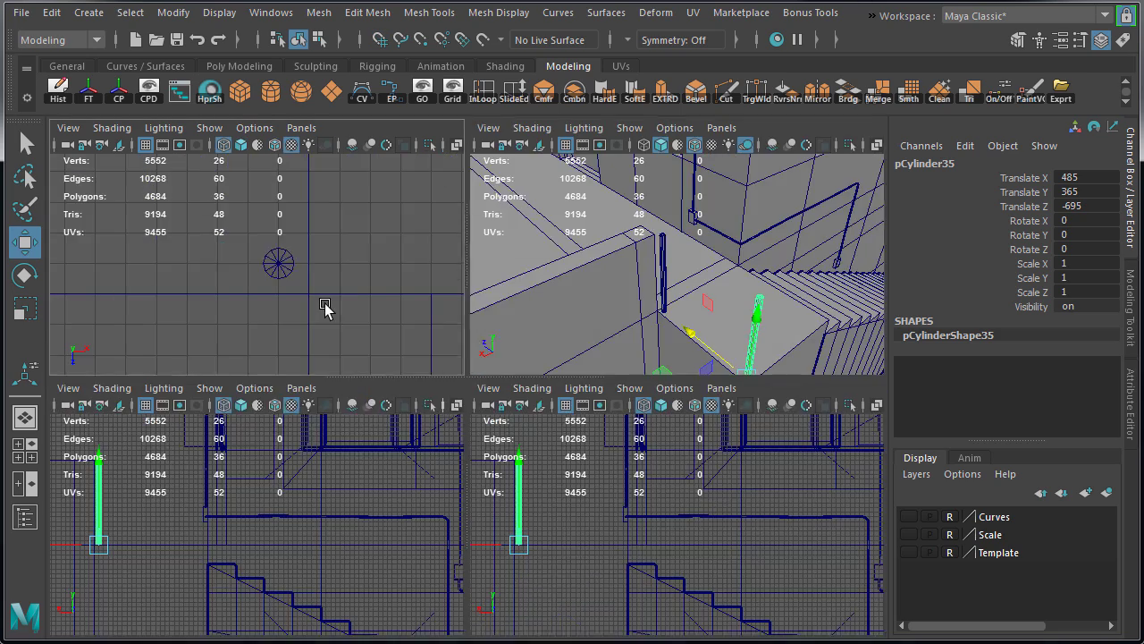
key(space)
alt+right_drag(645, 404, 394, 286)
alt+middle_drag(394, 286, 375, 608)
alt+middle_drag(507, 291, 490, 611)
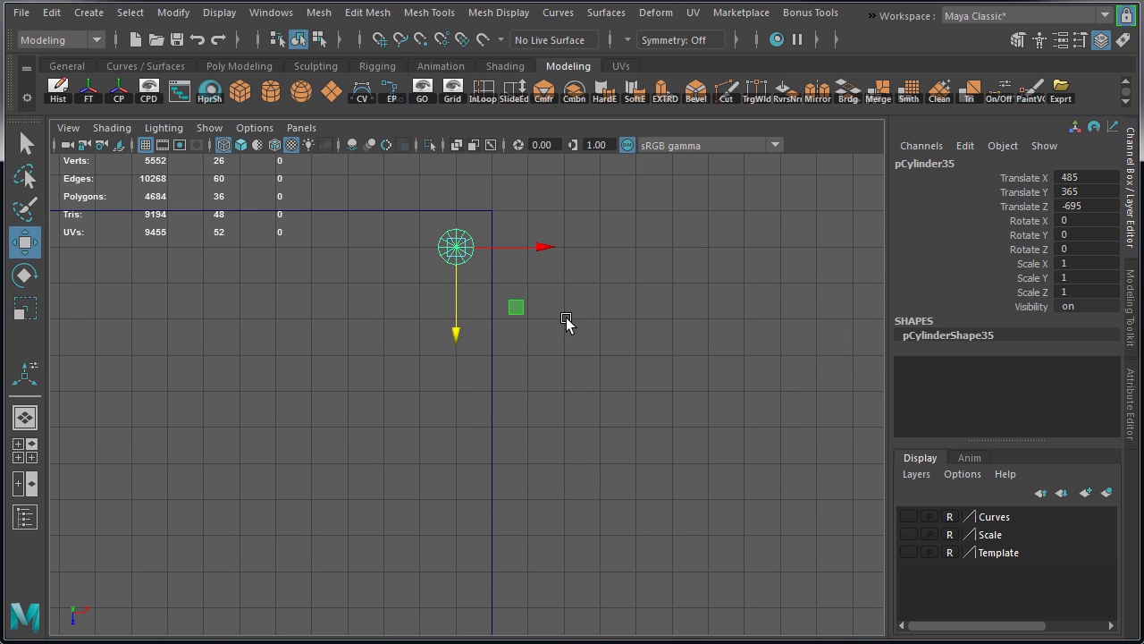
alt+right_drag(566, 319, 284, 390)
alt+middle_drag(342, 374, 500, 434)
alt+middle_drag(380, 431, 455, 434)
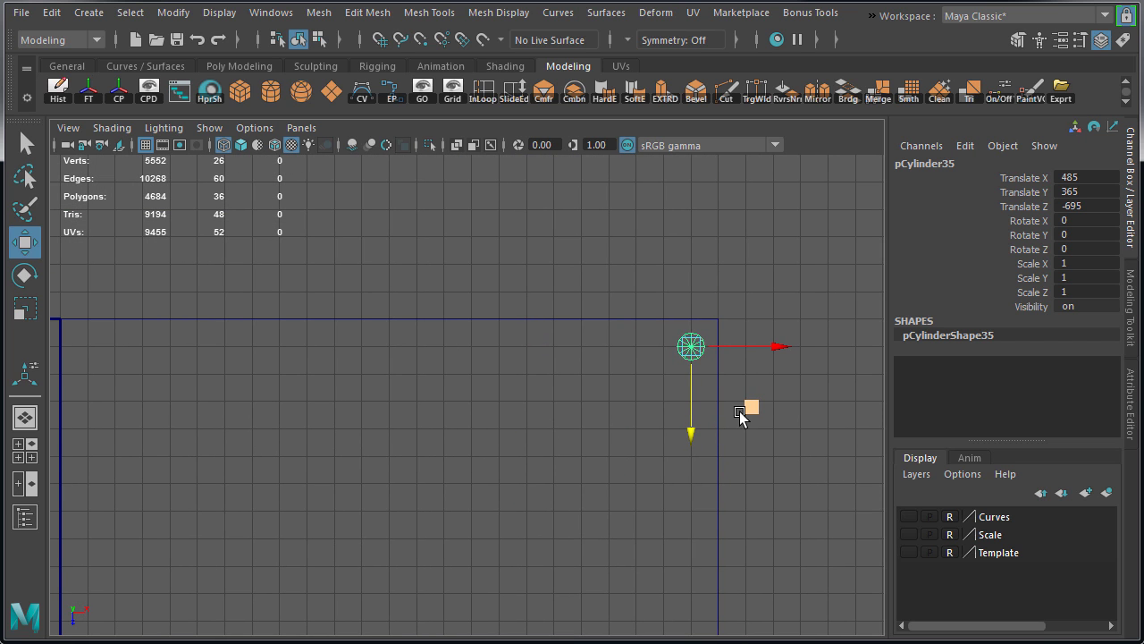
key(ctrl+d)
drag(751, 349, 99, 376)
Duplicate the post at the top of the stairs and place the copy on an upper step, at Translate X 205 and Y 270
key(space)
key(space)
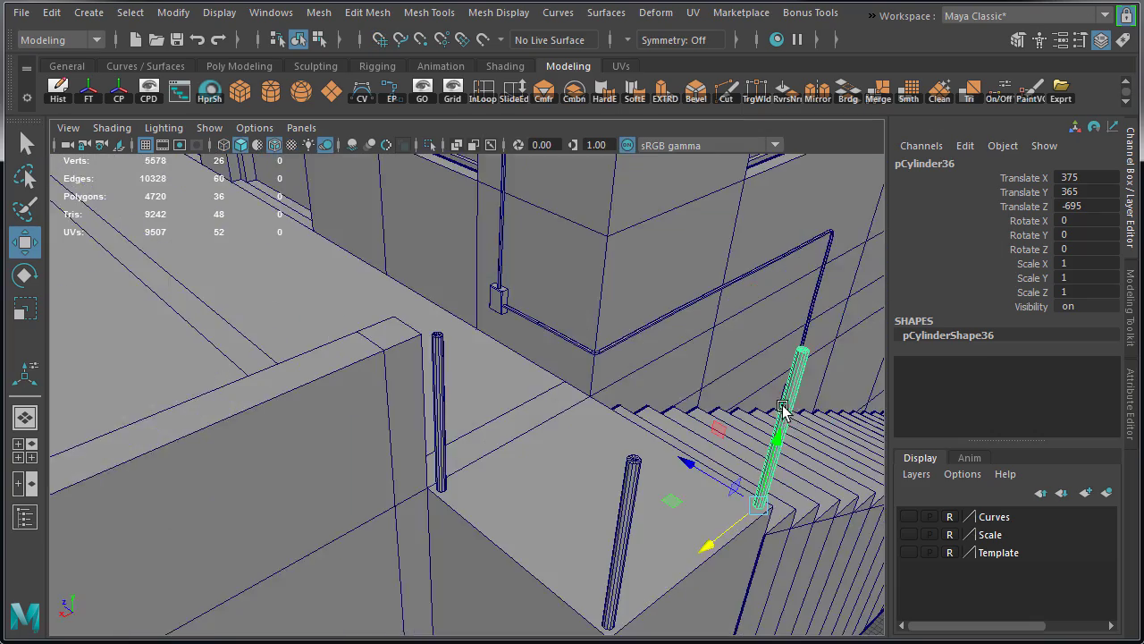
alt+drag(787, 408, 475, 442)
key(ctrl+d)
key(x)
middle_drag(275, 401, 263, 399)
drag(469, 390, 458, 476)
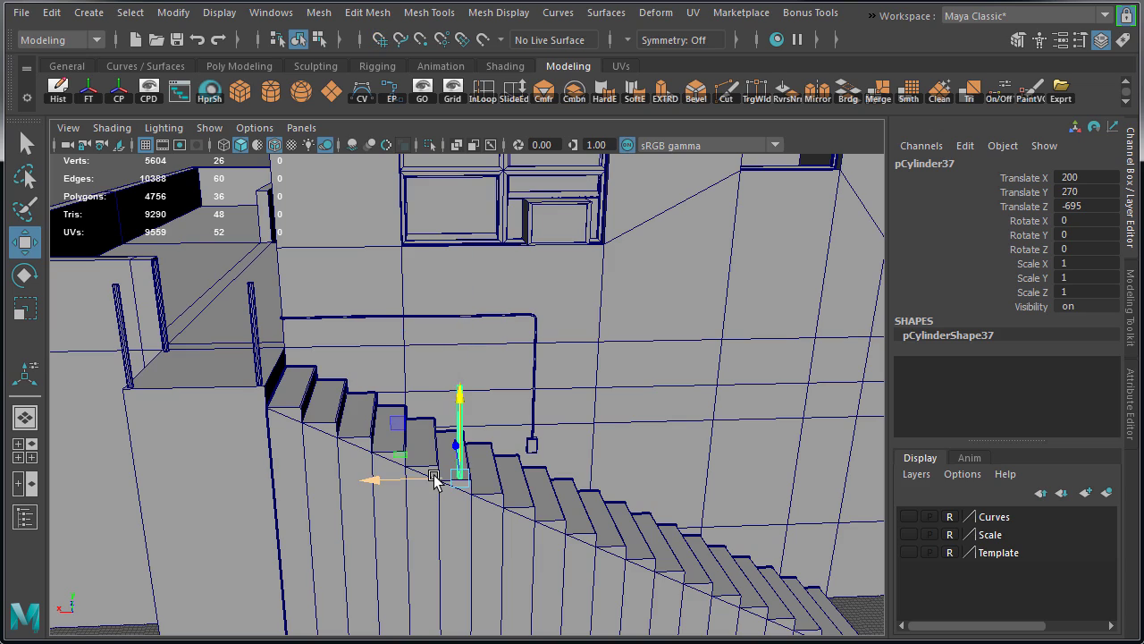
key(space)
key(space)
alt+right_drag(249, 444, 221, 451)
alt+middle_drag(221, 451, 589, 447)
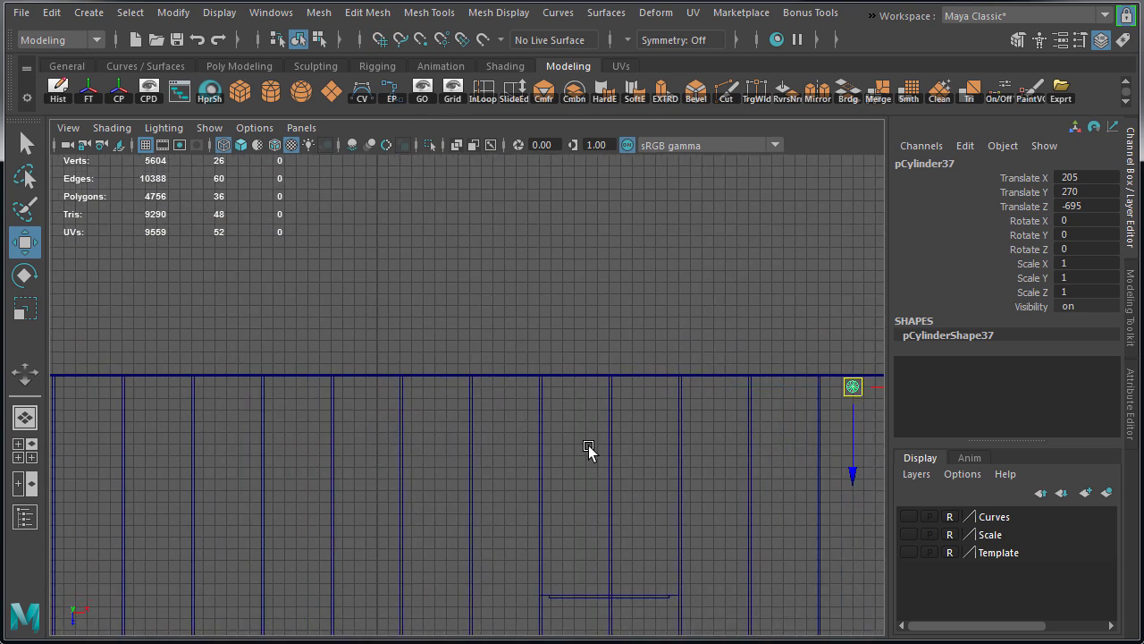
Duplicate the upper stair post and snap the copy onto a step farther down, at Translate X -35 and Y 150
key(space)
key(space)
key(ctrl+d)
key(x)
drag(268, 429, 552, 460)
key(x)
drag(561, 353, 588, 531)
key(space)
key(space)
alt+middle_drag(464, 420, 587, 434)
alt+right_drag(587, 434, 661, 433)
key(d)
key(x)
key(space)
key(space)
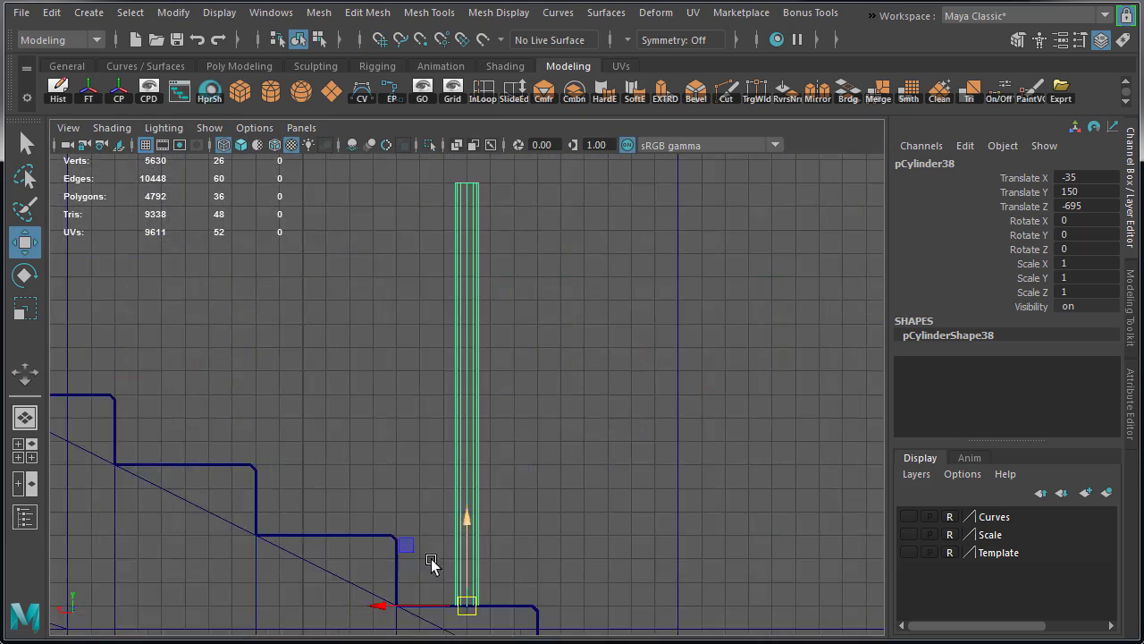
Duplicate the lower stair post and snap the copy onto the bottom step, at Translate X -215 and Y 60
alt+right_drag(554, 527, 500, 502)
alt+middle_drag(500, 501, 299, 418)
key(ctrl+d)
key(x)
drag(267, 384, 569, 534)
alt+right_drag(723, 490, 339, 494)
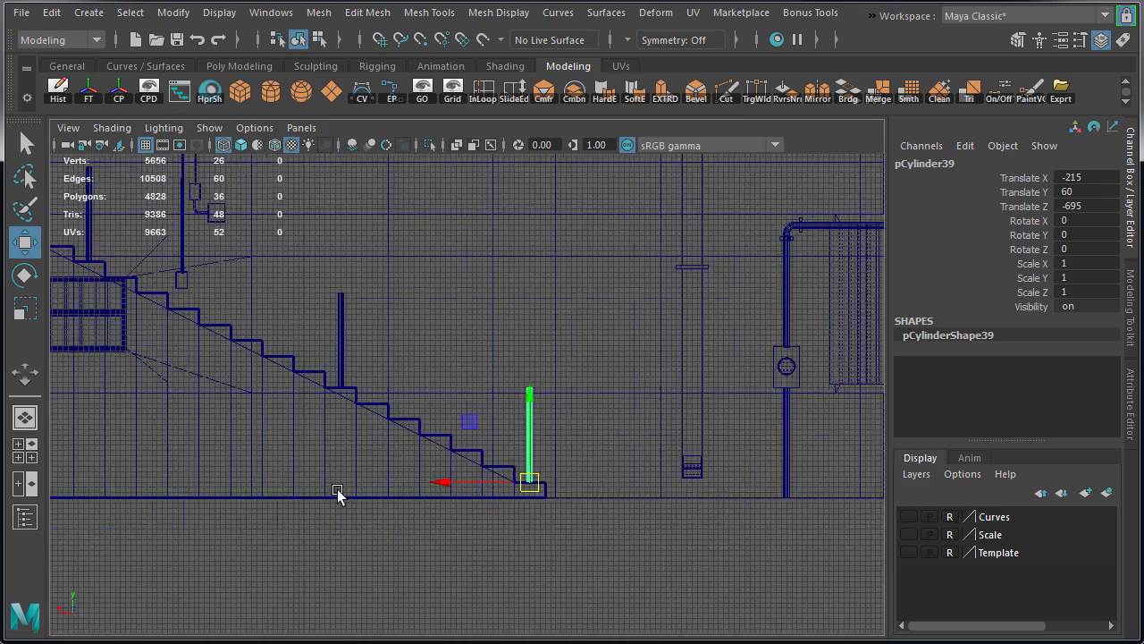
alt+middle_drag(340, 494, 539, 589)
Duplicate the landing post beside the low wall, raise the copy, and lay it horizontal with Rotate X -90
key(space)
key(space)
alt+right_drag(718, 337, 626, 446)
alt+drag(625, 447, 366, 343)
click(718, 561)
click(292, 351)
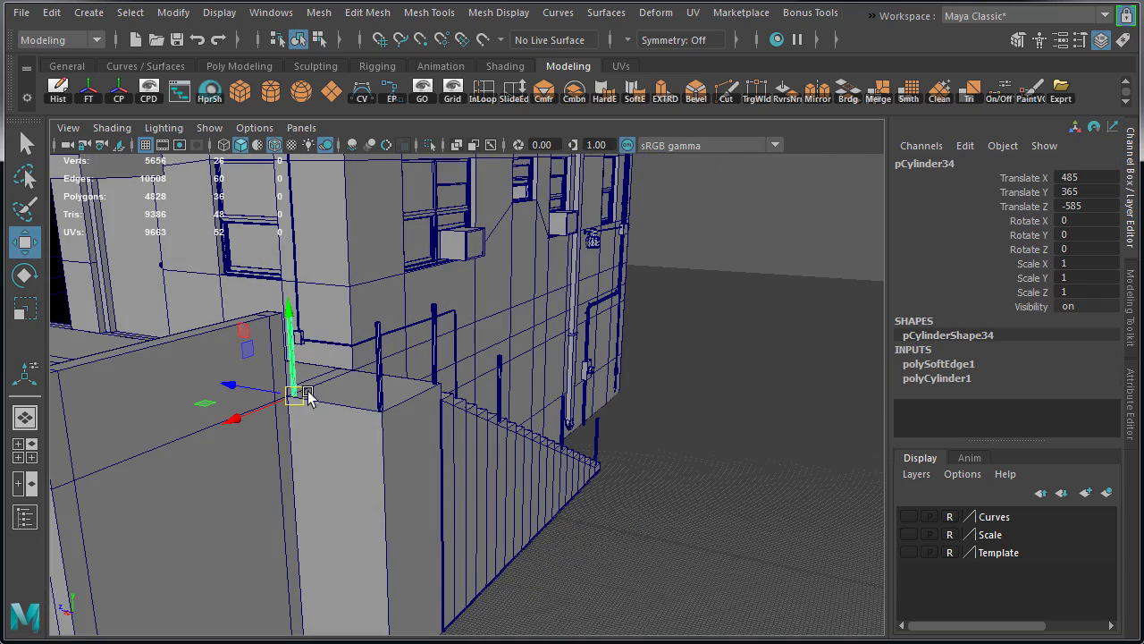
key(f)
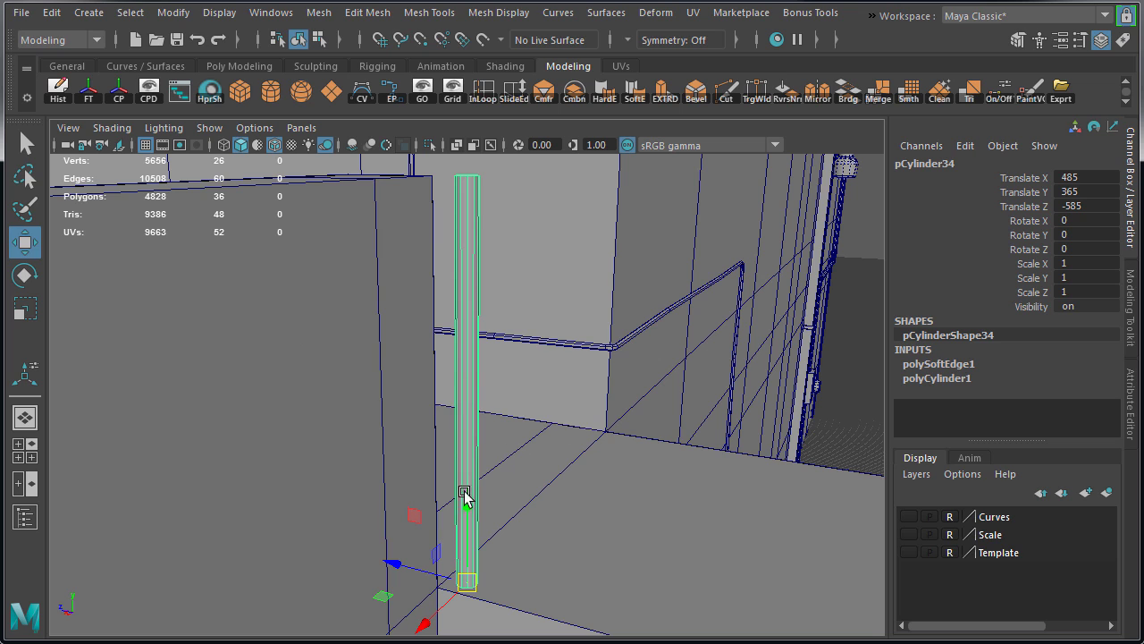
key(ctrl+d)
drag(468, 503, 544, 484)
key(e)
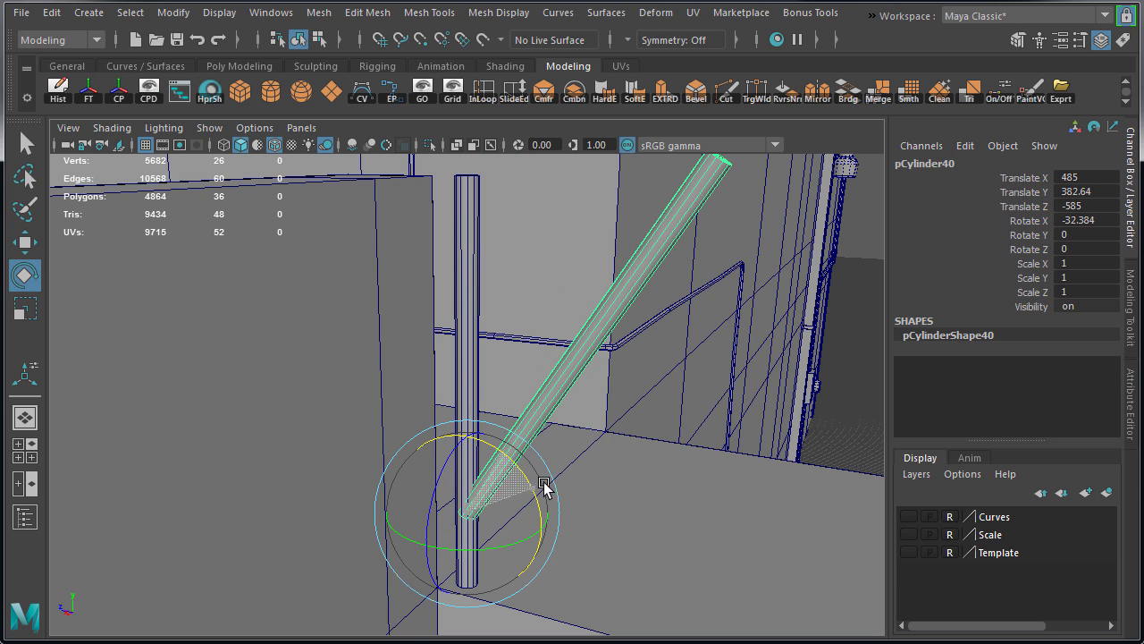
click(1111, 222)
text(-90)
key(Return)
alt+drag(465, 503, 414, 486)
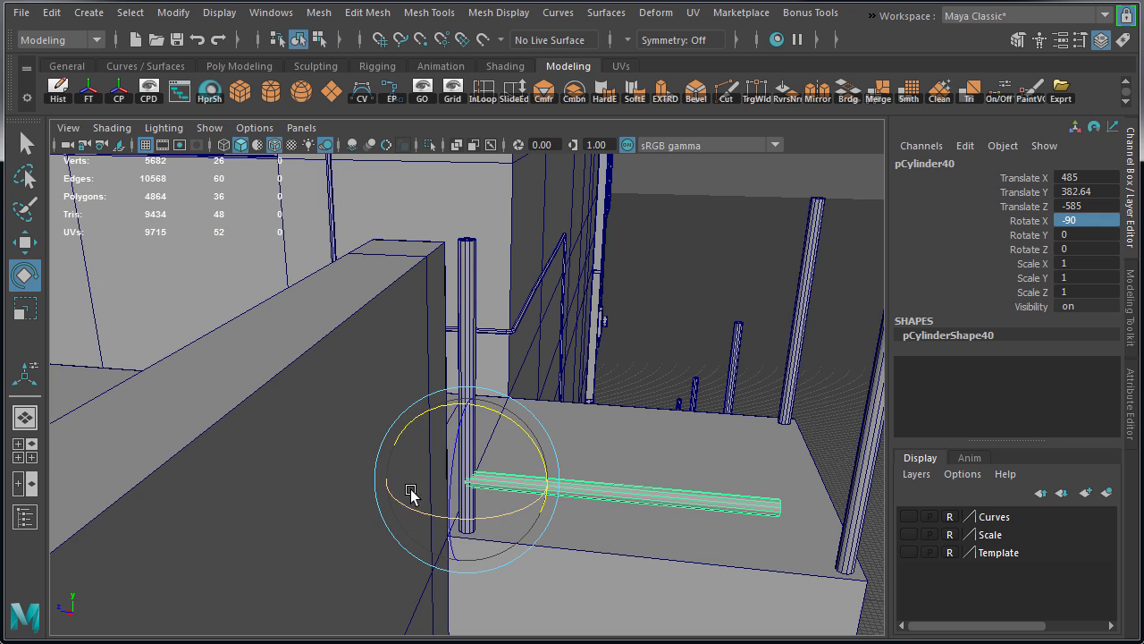
Snap the horizontal rail up to the post tops at Translate Y 455, with its near end at Translate Z -590
key(w)
drag(462, 401, 484, 242)
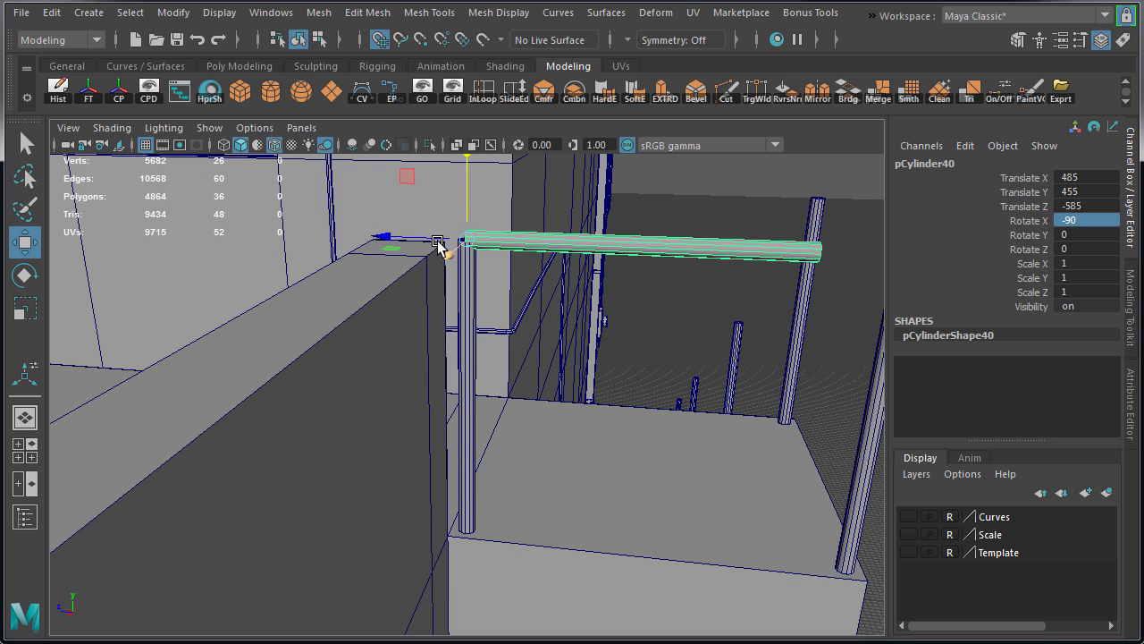
drag(416, 235, 489, 249)
Shorten the rail by snapping its far-end vertices back to just before the outer corner post
alt+drag(655, 294, 443, 298)
right_drag(456, 243, 404, 242)
drag(504, 229, 563, 296)
key(x)
drag(489, 253, 557, 264)
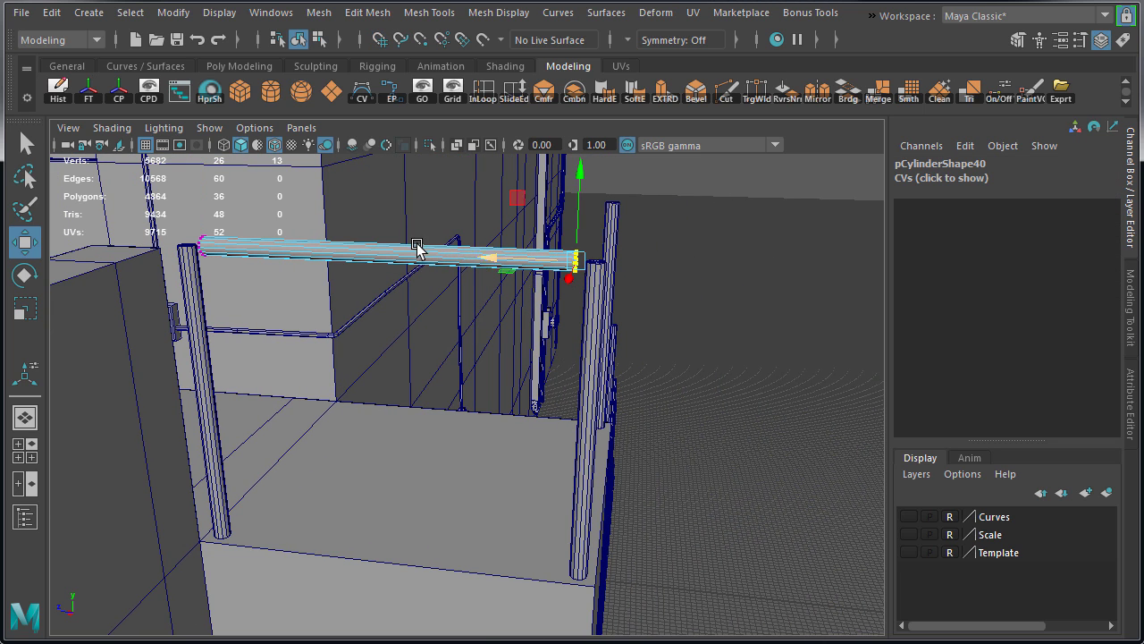
right_drag(417, 245, 482, 224)
Duplicate the landing rail, shift the copy to one side, and turn it with Rotate Y 90
key(space)
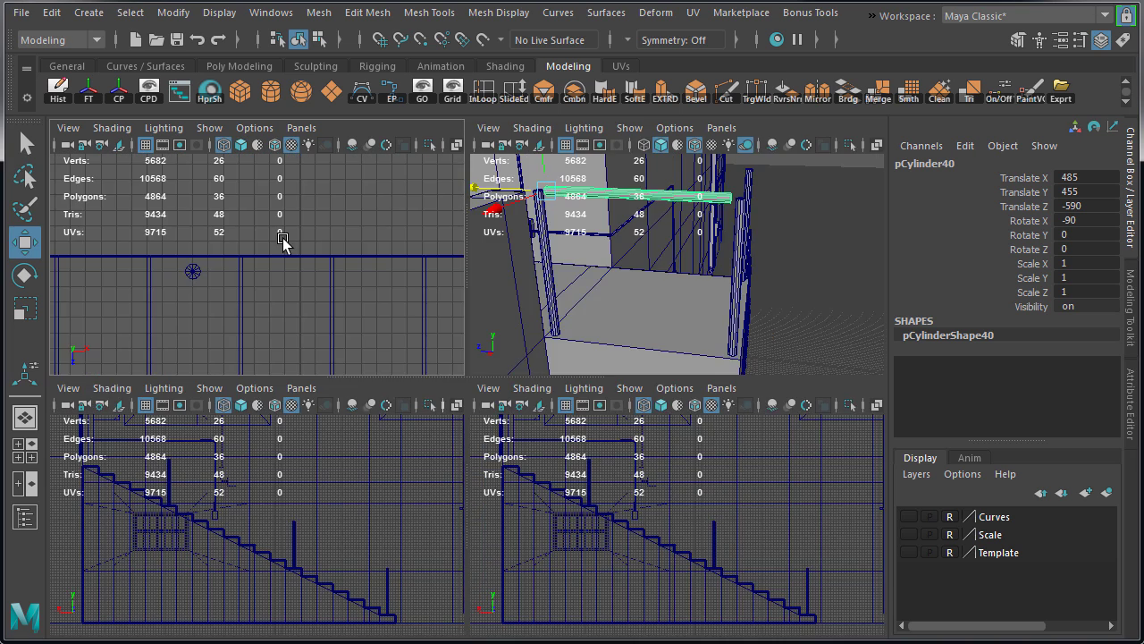
key(space)
key(f)
scroll(518, 411, down, 4)
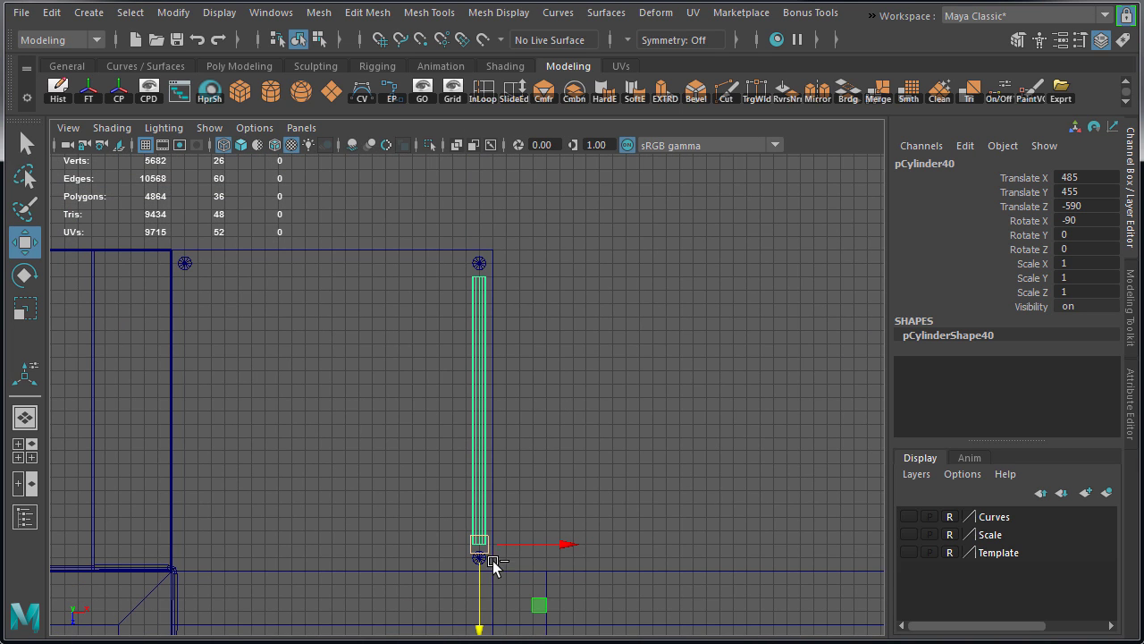
drag(490, 563, 426, 378)
key(e)
drag(478, 318, 383, 288)
click(1105, 234)
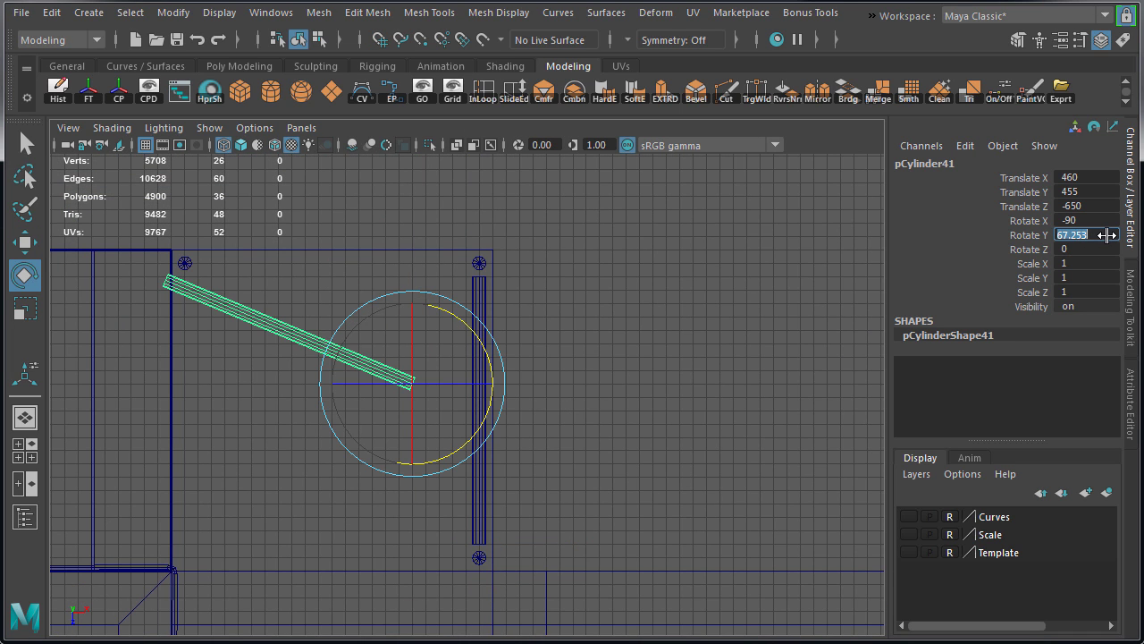
text(90)
key(Return)
Snap the turned rail between the two outer landing posts, at Translate X 480 and Z -695
scroll(692, 349, up, 1)
alt+middle_drag(691, 350, 865, 419)
key(w)
drag(581, 453, 634, 328)
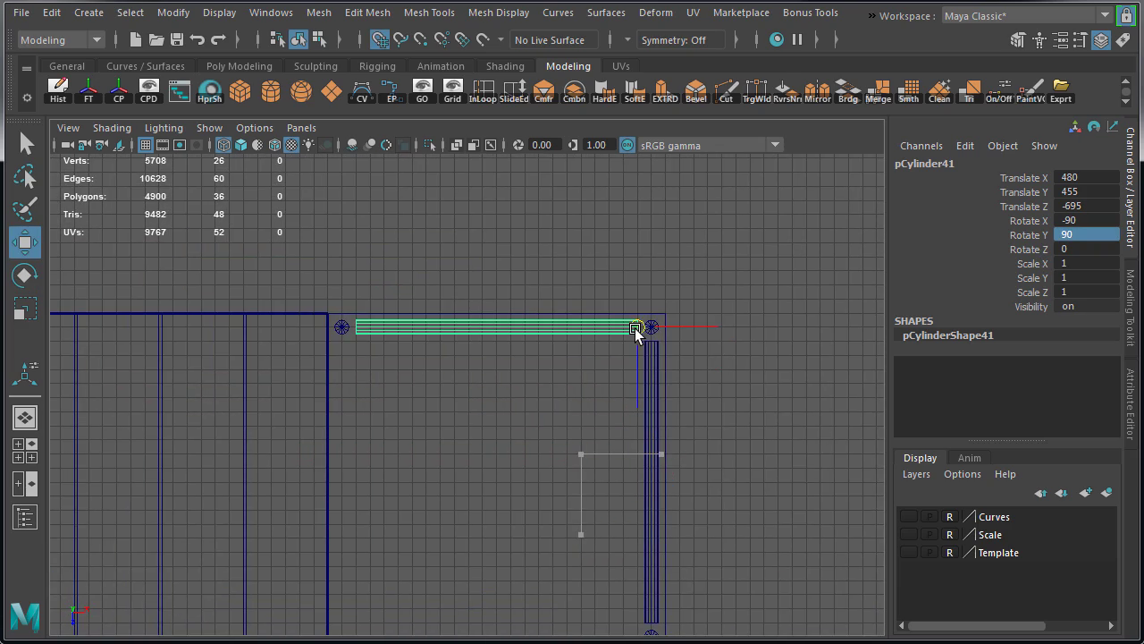
alt+middle_drag(702, 353, 768, 353)
Duplicate the outer landing rail and snap the copy past the top-of-stairs post, at Translate X 365
key(space)
key(space)
alt+drag(791, 244, 727, 346)
scroll(698, 349, down, 4)
alt+middle_drag(586, 357, 406, 360)
key(ctrl+d)
drag(243, 340, 506, 348)
alt+drag(507, 350, 613, 366)
scroll(516, 355, up, 3)
scroll(572, 366, down, 3)
alt+drag(510, 367, 552, 360)
Move a new cube onto the landing as a scale reference and size it to width 60, height 180, depth 60
click(715, 365)
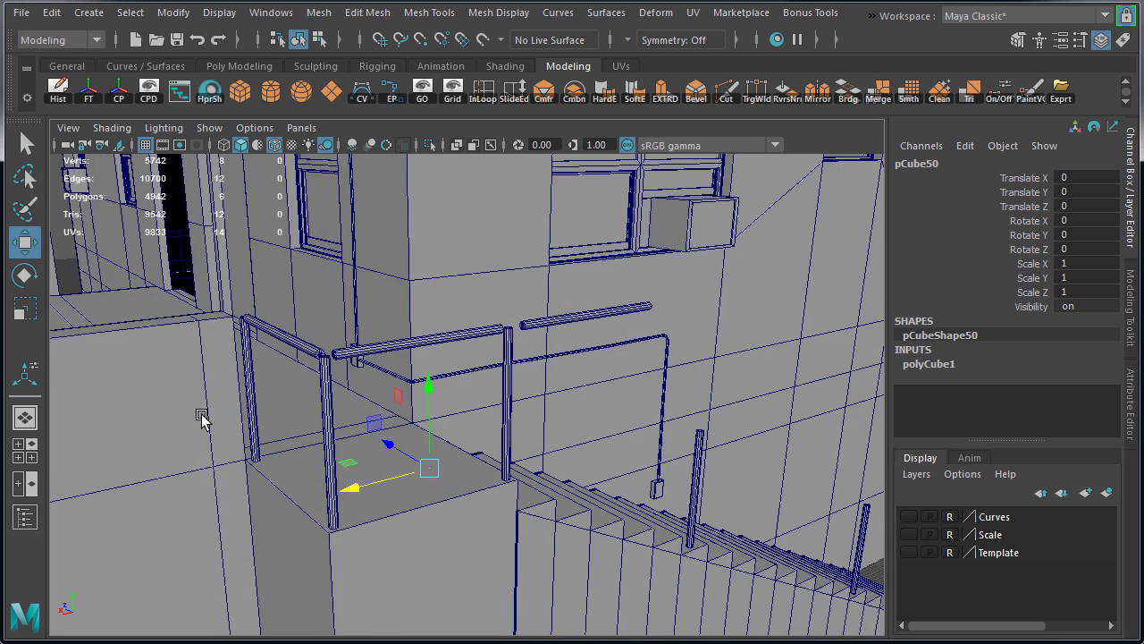
alt+drag(199, 416, 393, 484)
drag(378, 452, 487, 491)
alt+drag(610, 483, 550, 483)
click(950, 366)
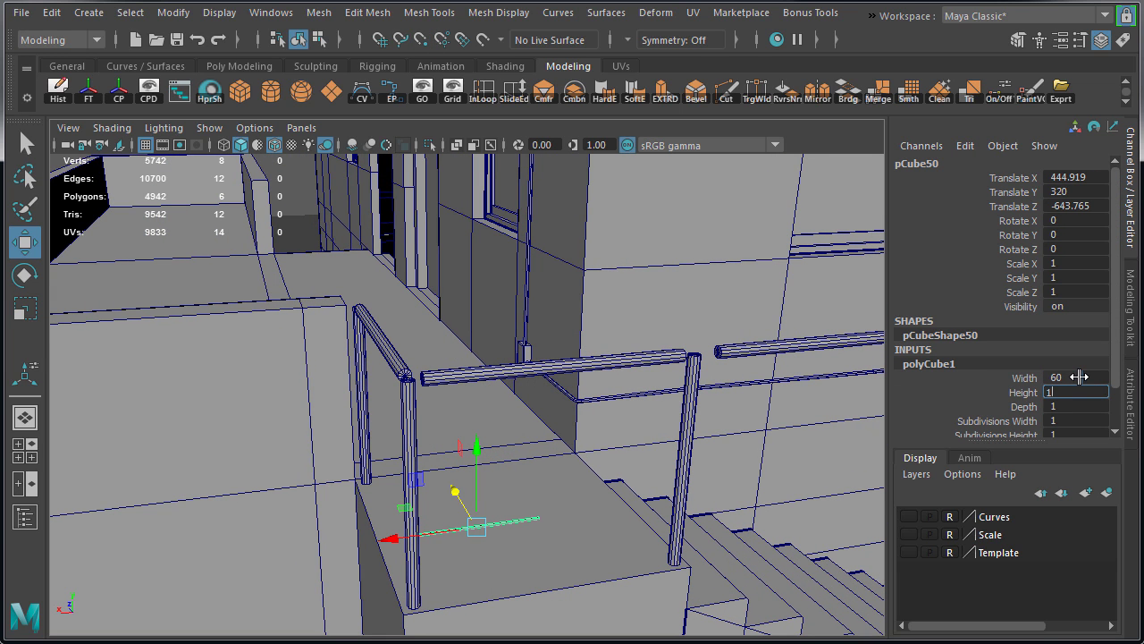
text(180)
key(Tab)
text(60)
key(Return)
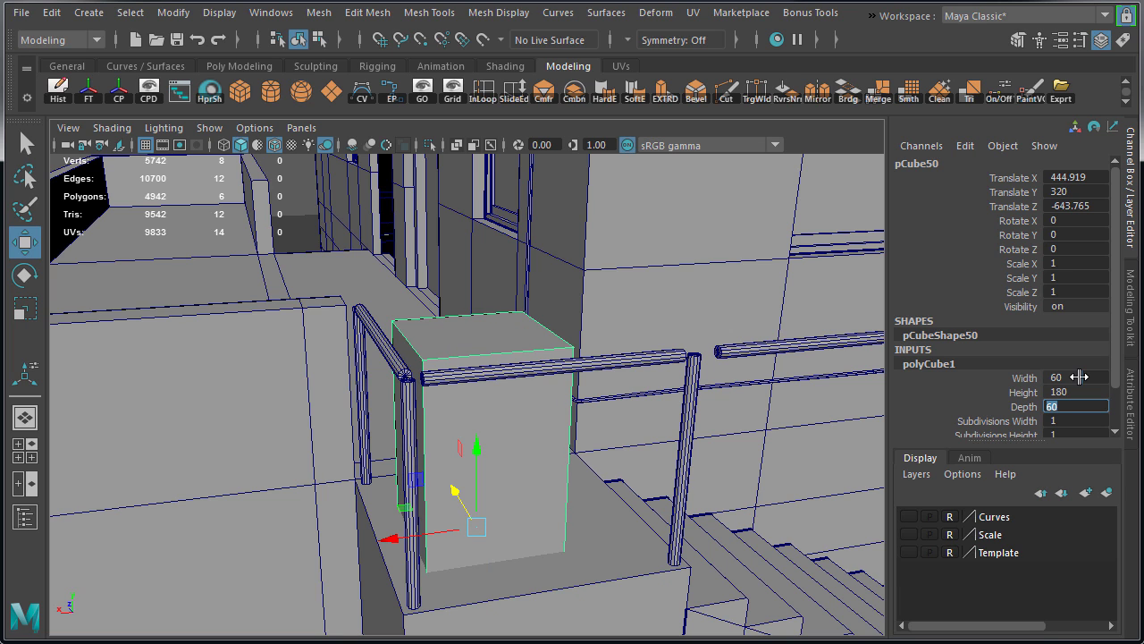
Raise the box, snap its pivot to a bottom corner, and stand it on the landing at Translate X 430 and Y 410
alt+middle_drag(463, 431, 521, 407)
drag(532, 415, 533, 164)
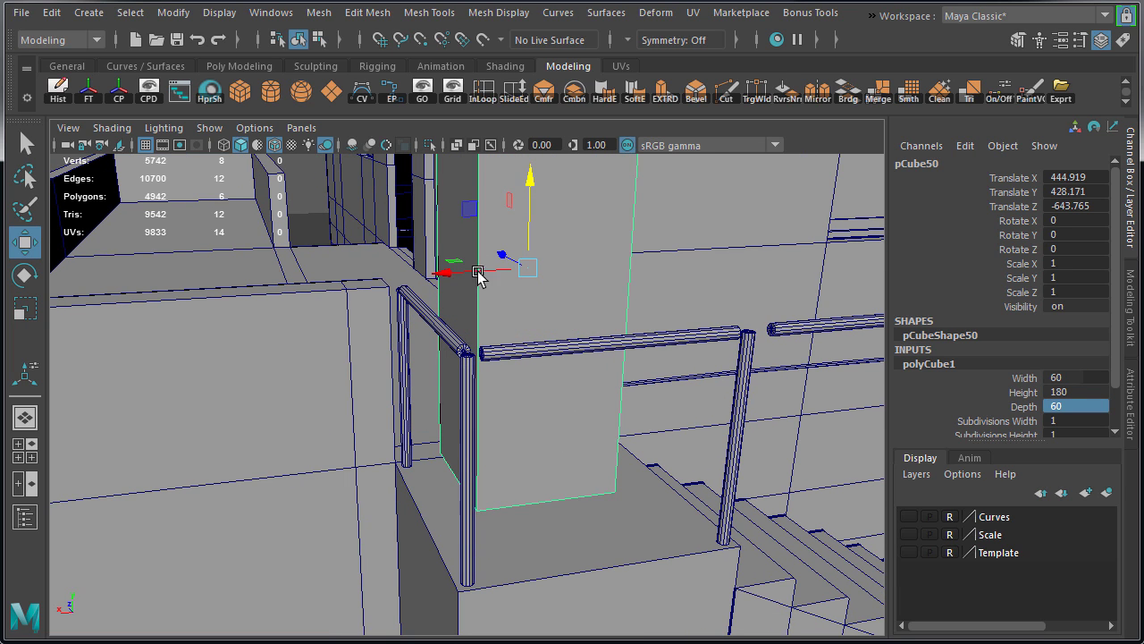
key(d)
key(c)
middle_drag(587, 494, 671, 491)
key(x)
drag(618, 408, 449, 382)
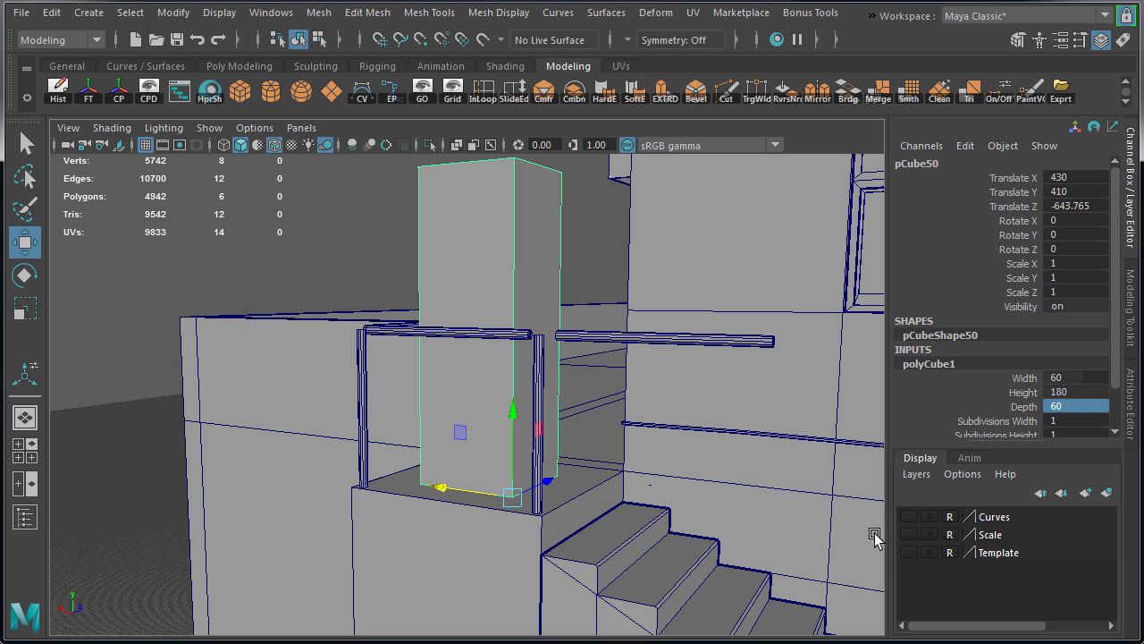
Assign the reference box to the hidden Scale layer
right_click(999, 537)
click(1042, 573)
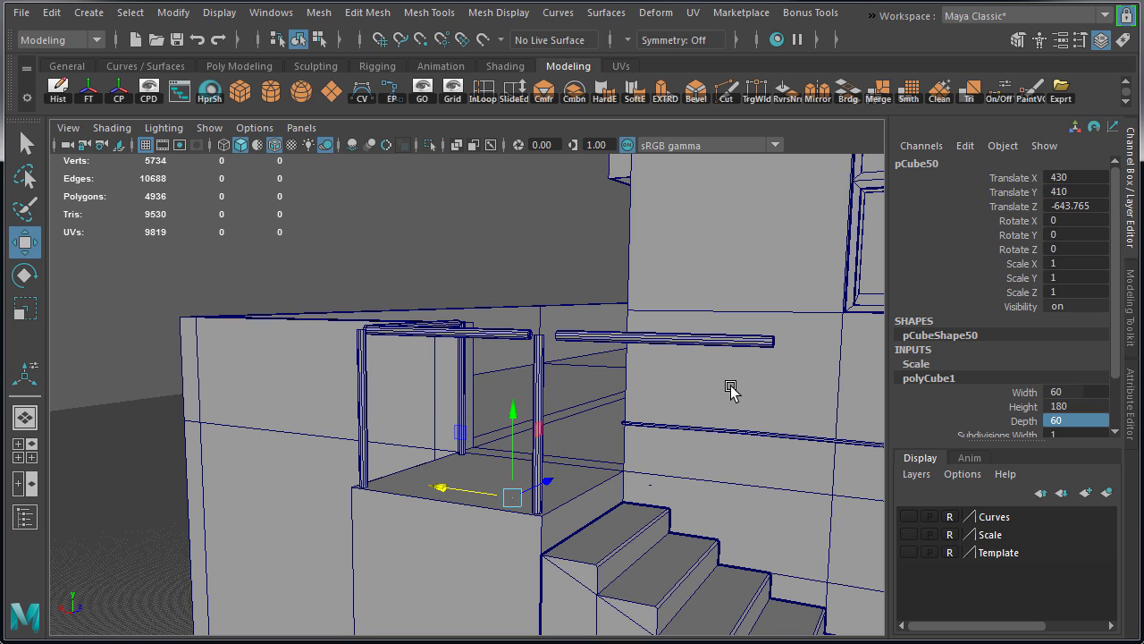
alt+drag(730, 390, 647, 396)
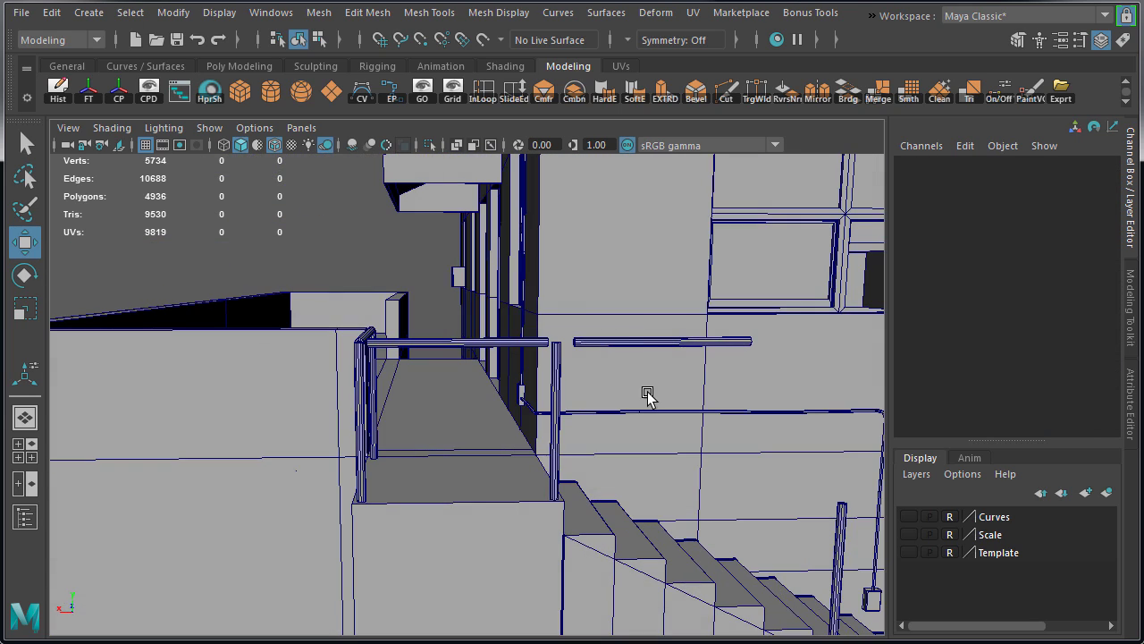
Stretch the rail beyond the top-of-stairs post along its length to Scale Y 5.56
click(736, 399)
click(658, 341)
alt+drag(659, 341, 608, 417)
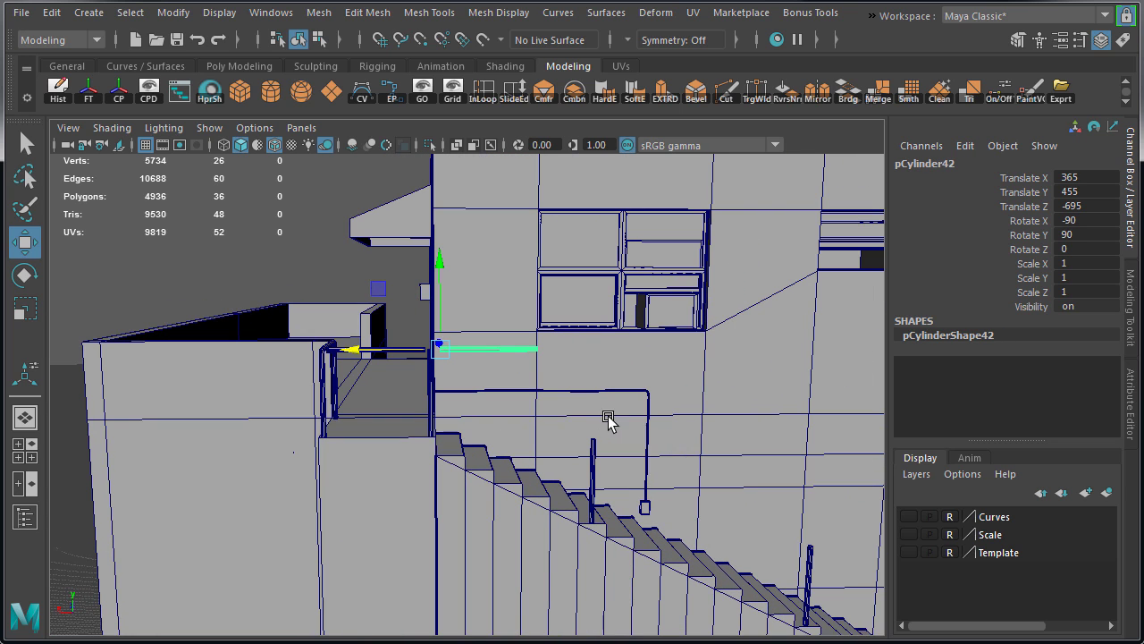
key(r)
drag(585, 360, 507, 379)
alt+right_drag(556, 359, 605, 411)
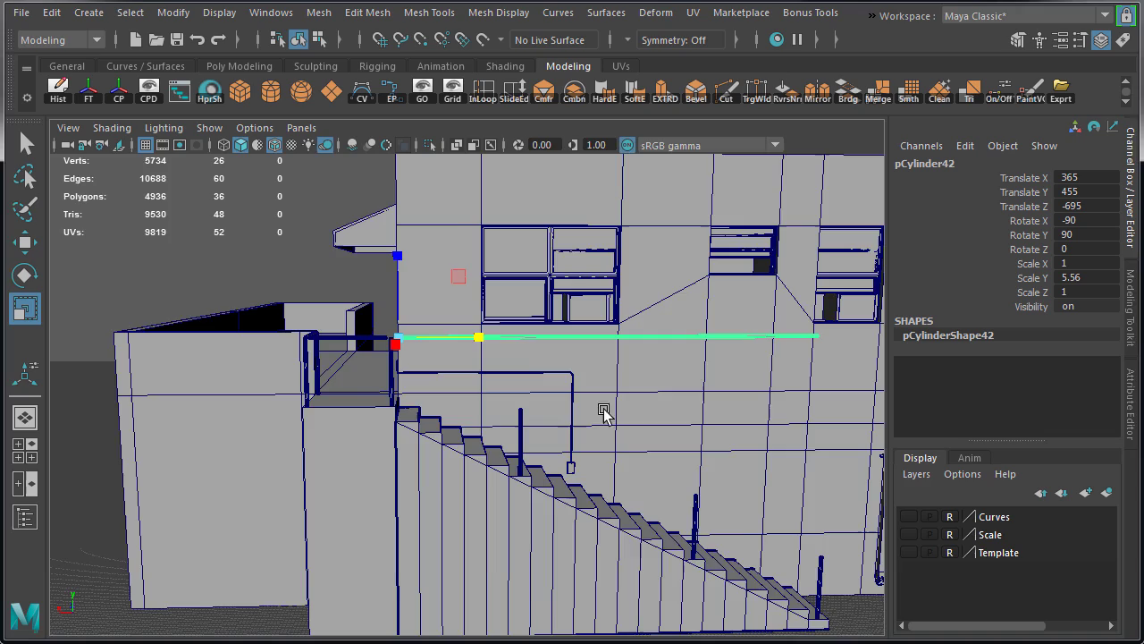
Tilt the stair rail down toward the bottom post, to Rotate X about -118.2, and lengthen it to Scale Y 6.502
key(space)
key(space)
alt+middle_drag(552, 451, 566, 469)
key(e)
drag(202, 216, 205, 273)
key(r)
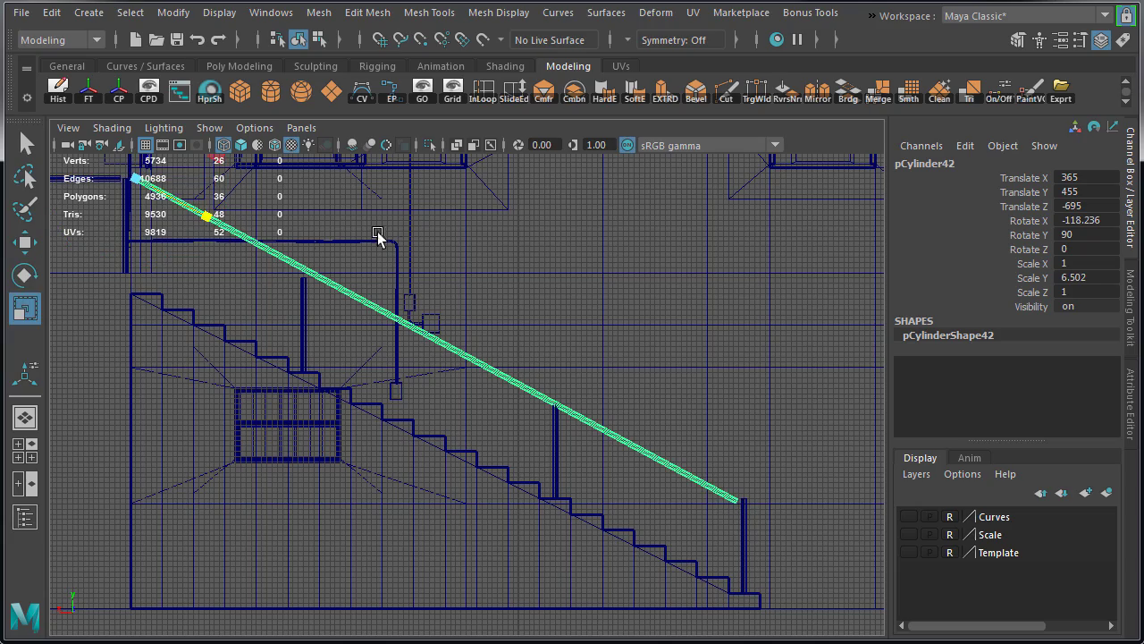
Refine the stair rail's slope by trying Rotate X -118 and -117, settling on -117.25
alt+middle_drag(378, 235, 148, 114)
alt+right_drag(307, 269, 552, 400)
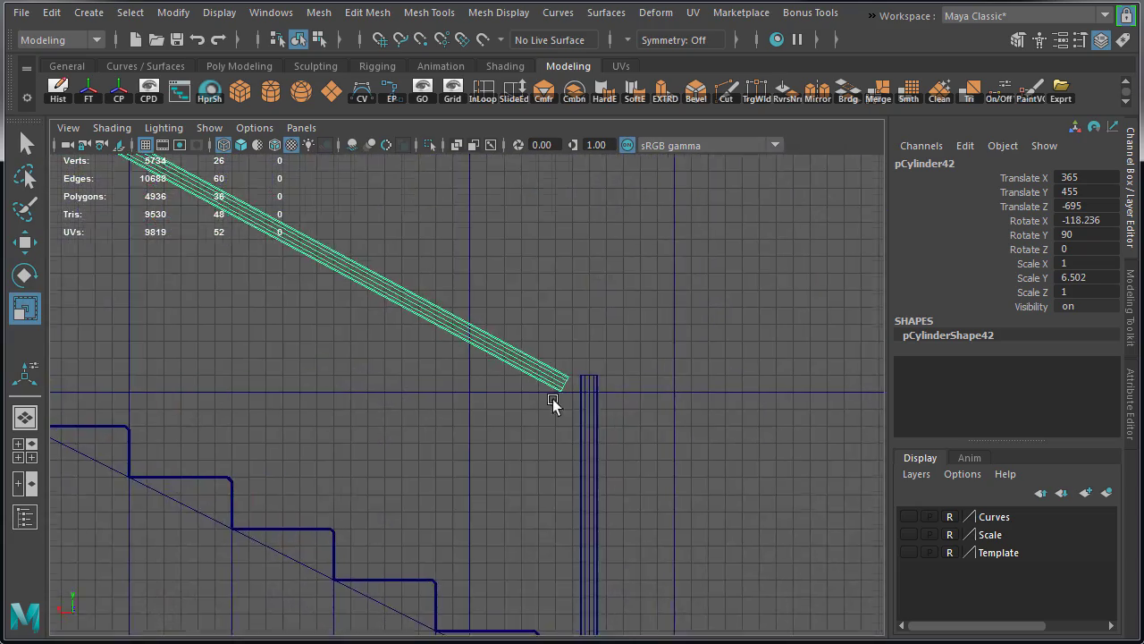
scroll(616, 408, up, 2)
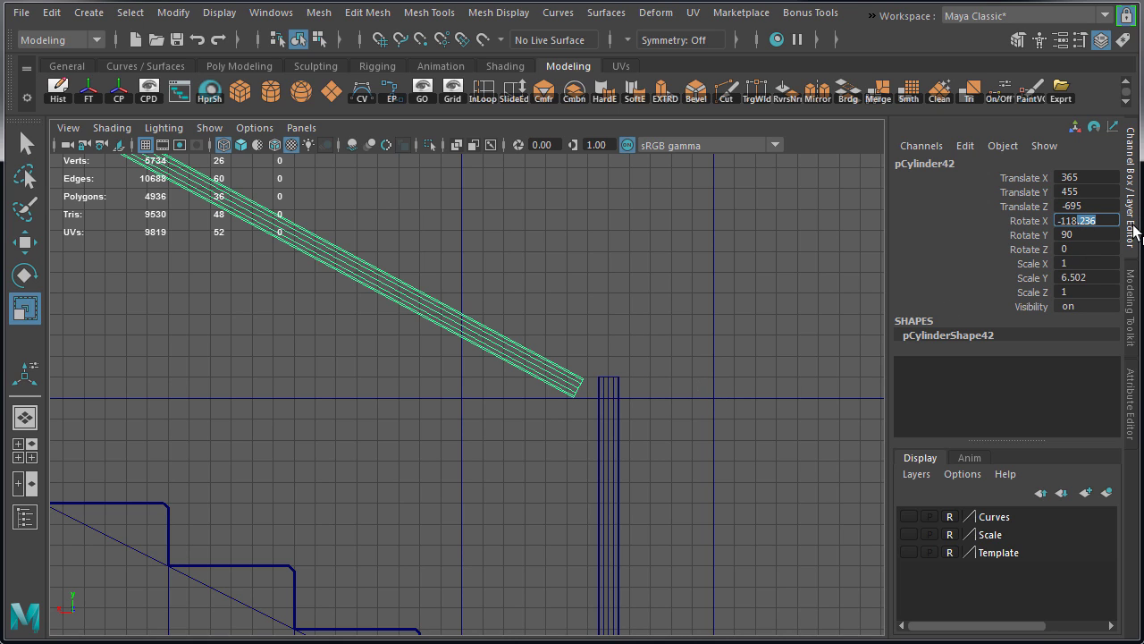
key(Return)
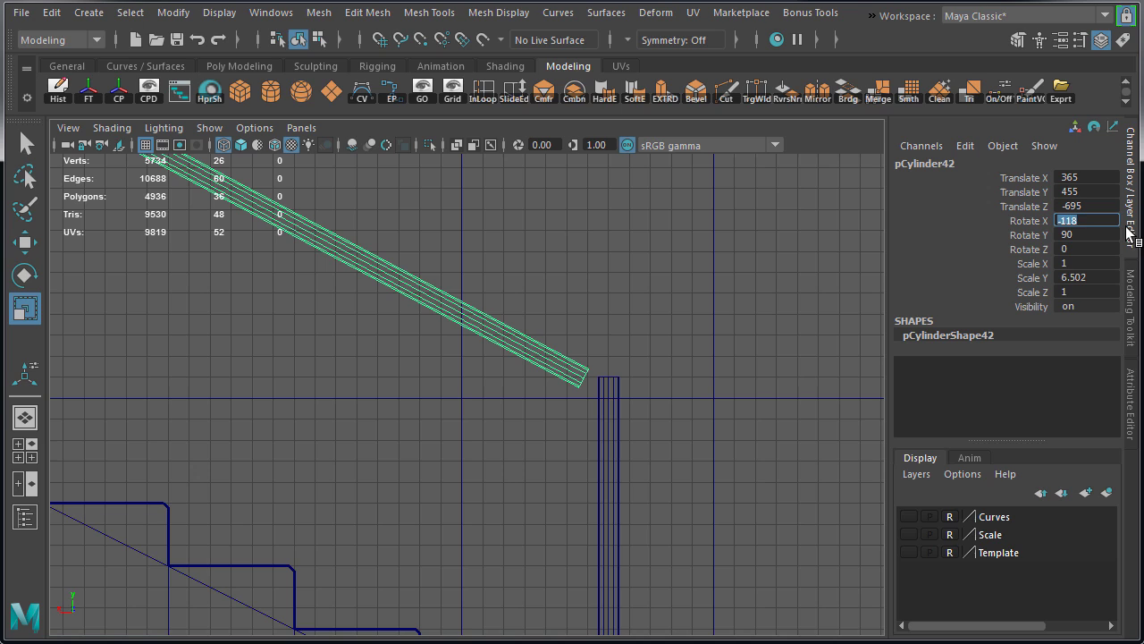
key(Return)
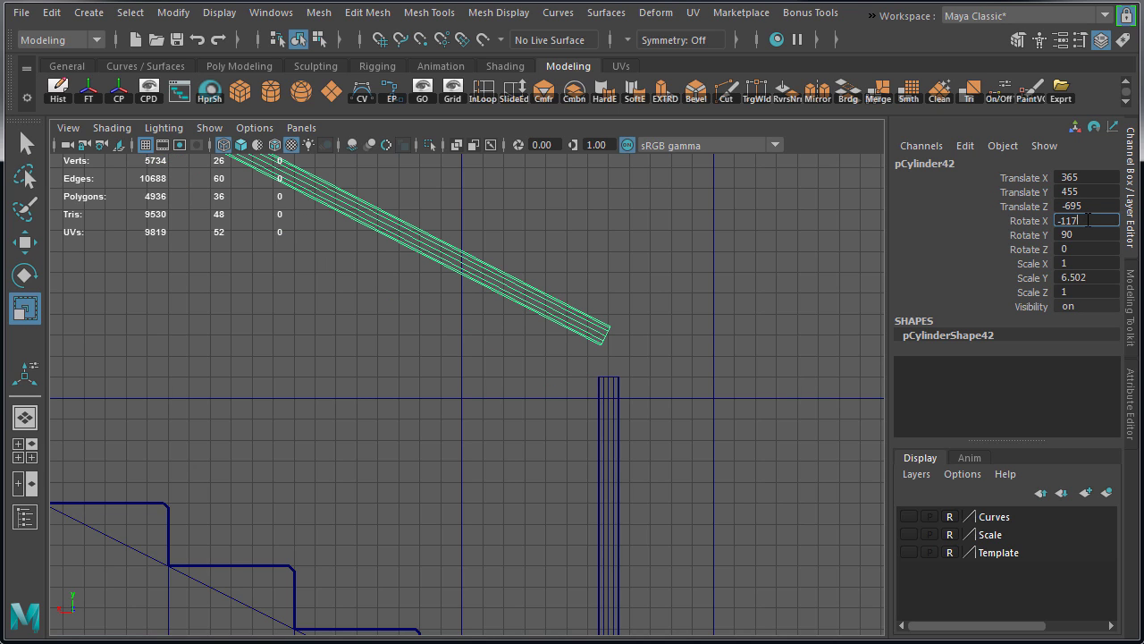
key(Return)
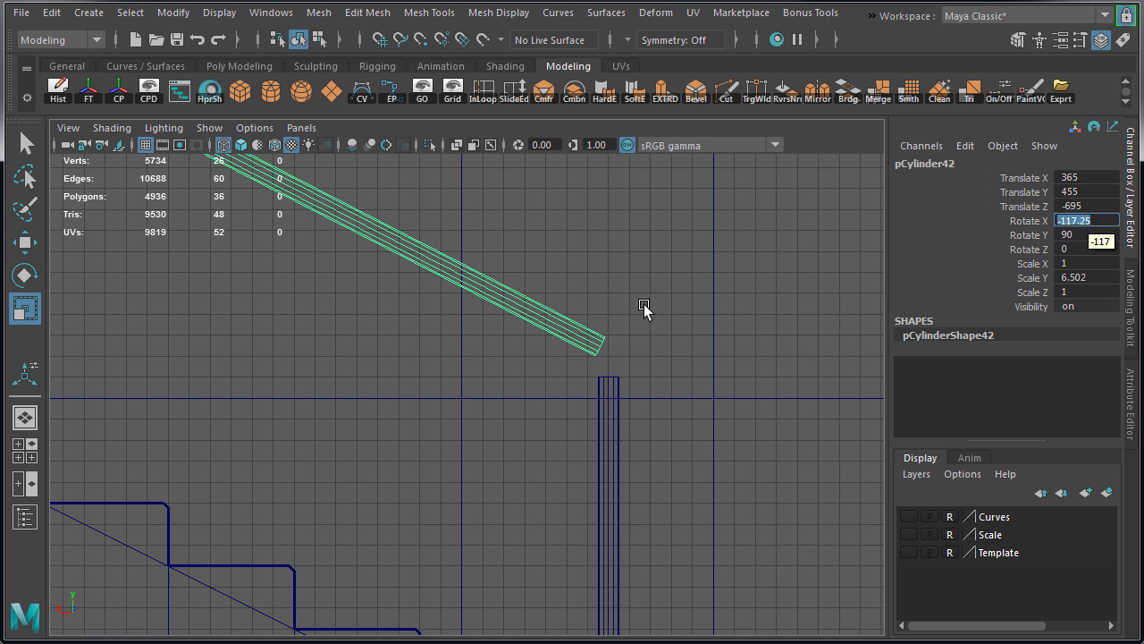
Switch the Move tool to object axis orientation and pull the stair rail's lower-end vertices back along its length, short of the bottom post
alt+right_drag(643, 308, 509, 344)
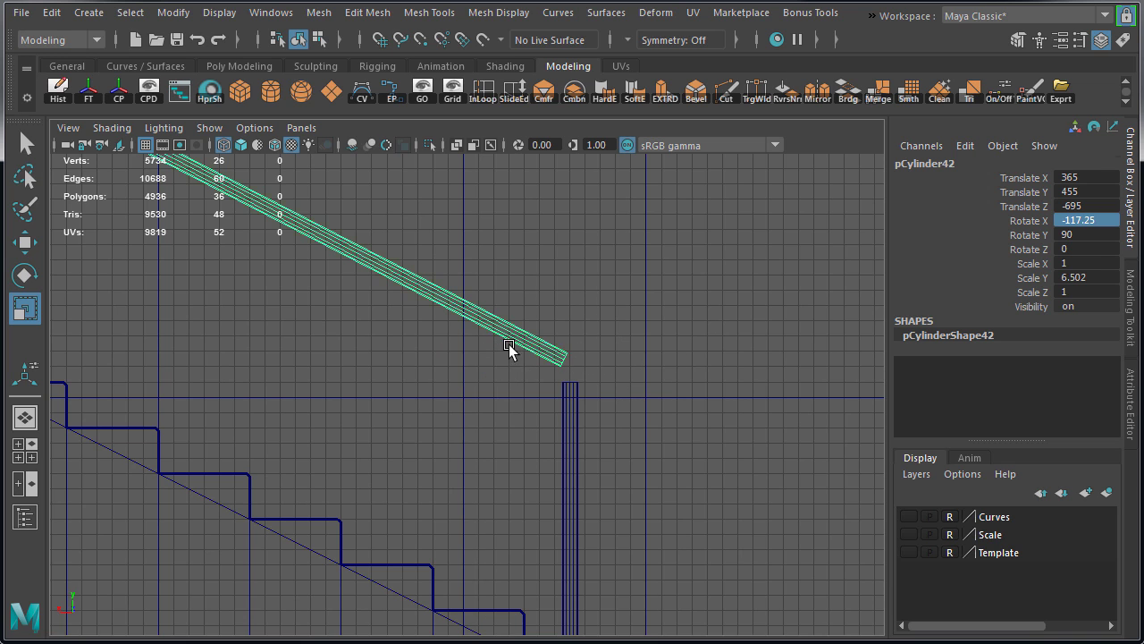
drag(524, 332, 605, 390)
alt+right_drag(605, 391, 638, 396)
key(w)
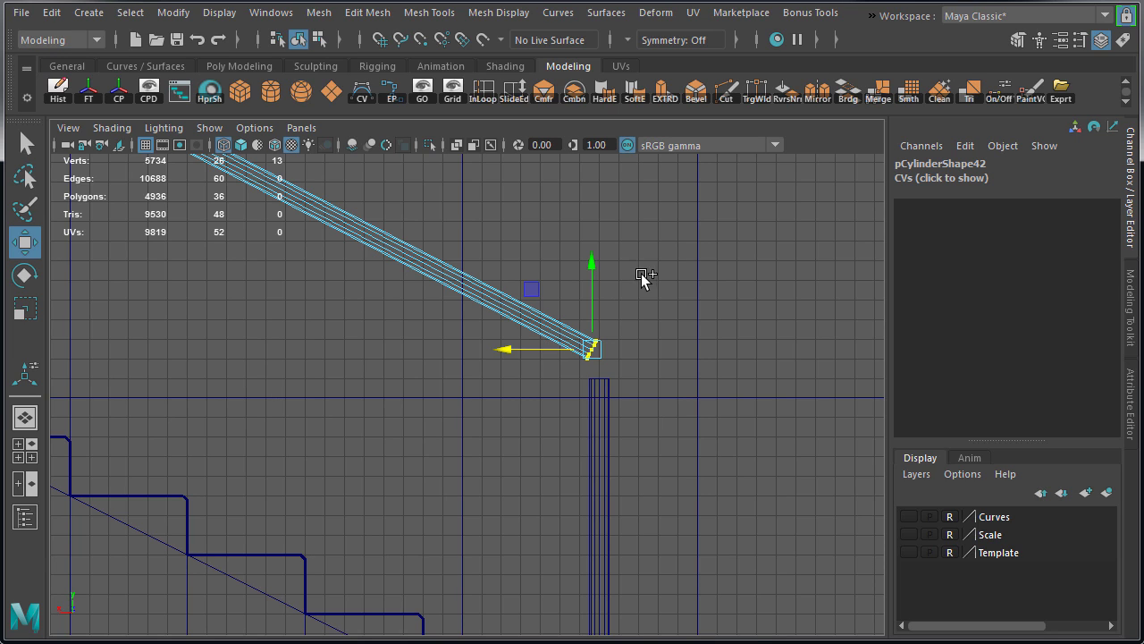
drag(652, 265, 653, 264)
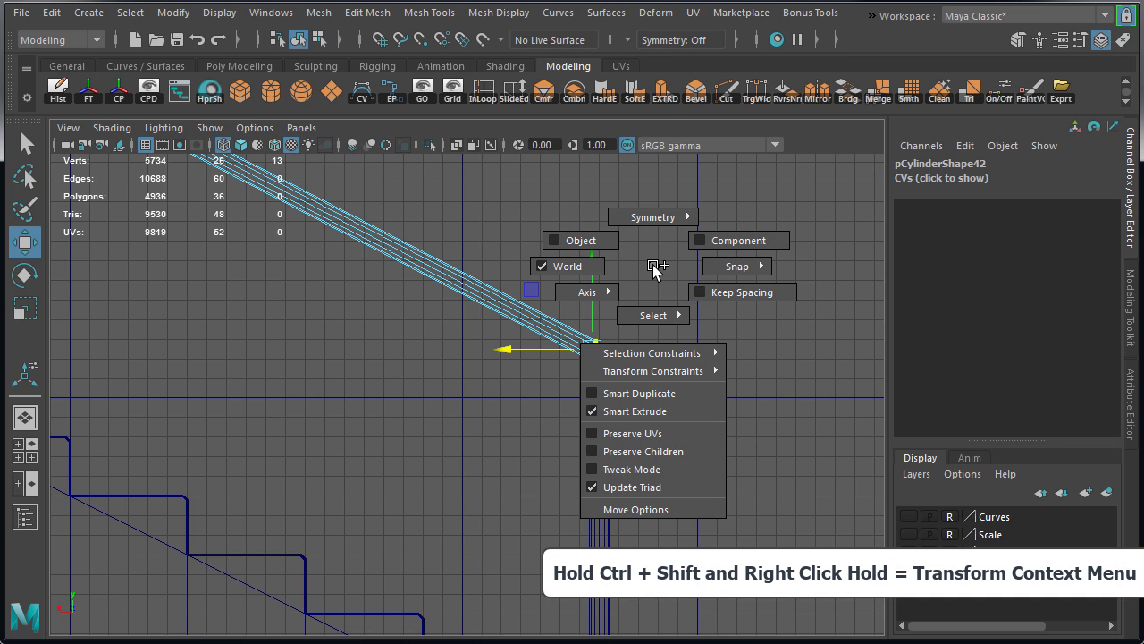
ctrl+shift+right_drag(652, 265, 581, 239)
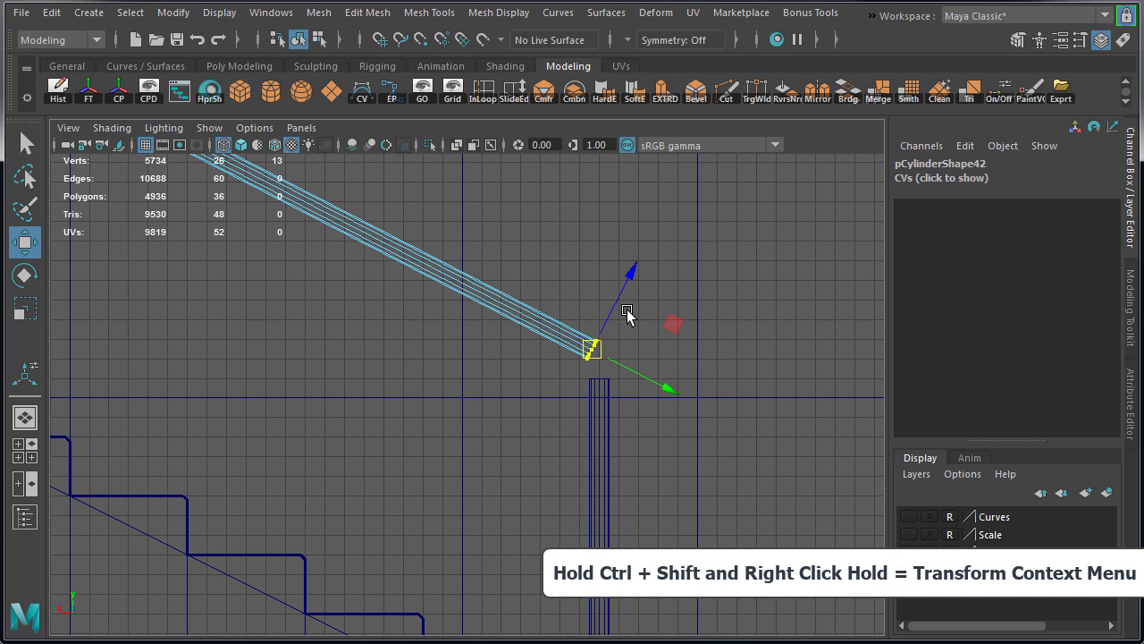
drag(654, 384, 554, 346)
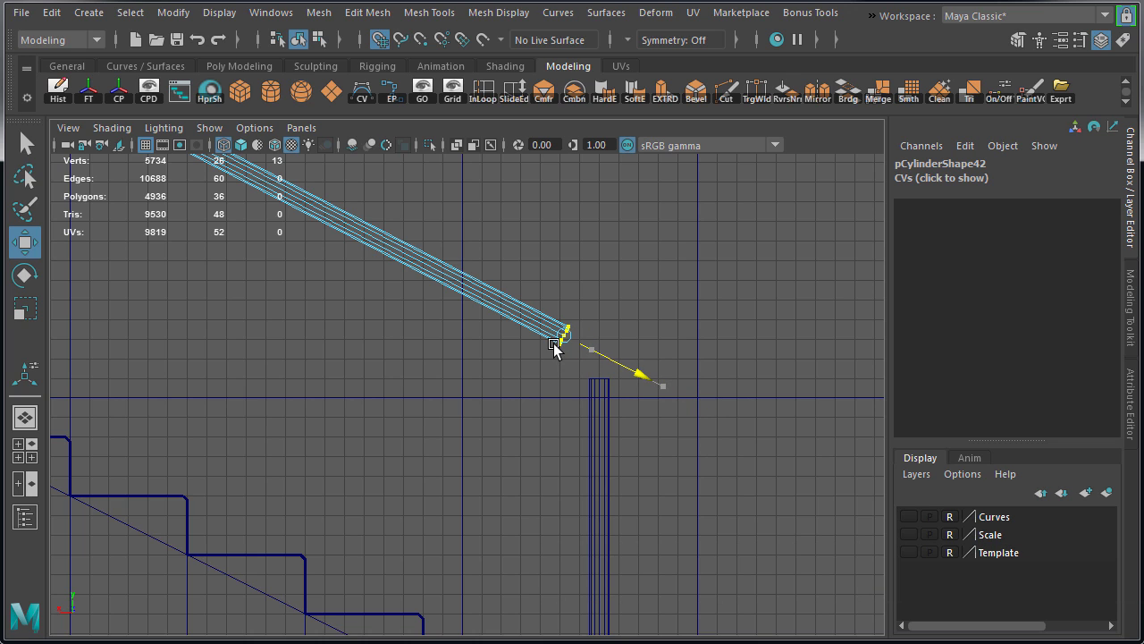
right_drag(519, 315, 611, 288)
Lower the whole stair rail to Translate Y 450
scroll(536, 313, down, 3)
alt+middle_drag(258, 325, 634, 444)
alt+right_drag(706, 501, 600, 523)
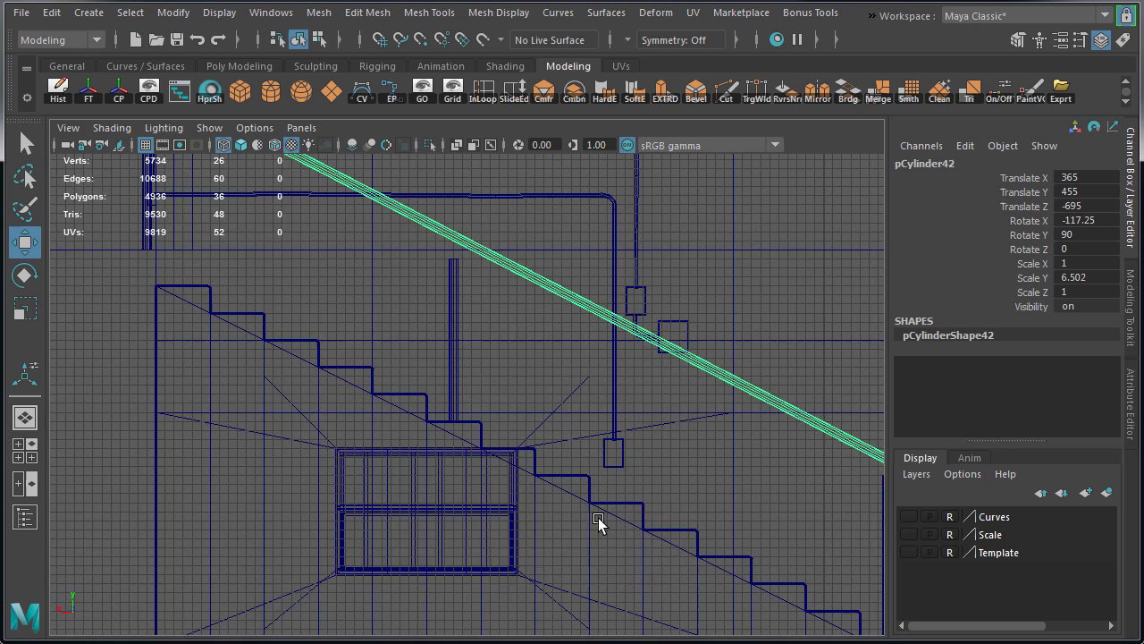
alt+middle_drag(134, 158, 435, 393)
alt+right_drag(242, 378, 438, 294)
alt+middle_drag(438, 294, 452, 333)
alt+right_drag(456, 338, 544, 282)
click(332, 231)
click(544, 280)
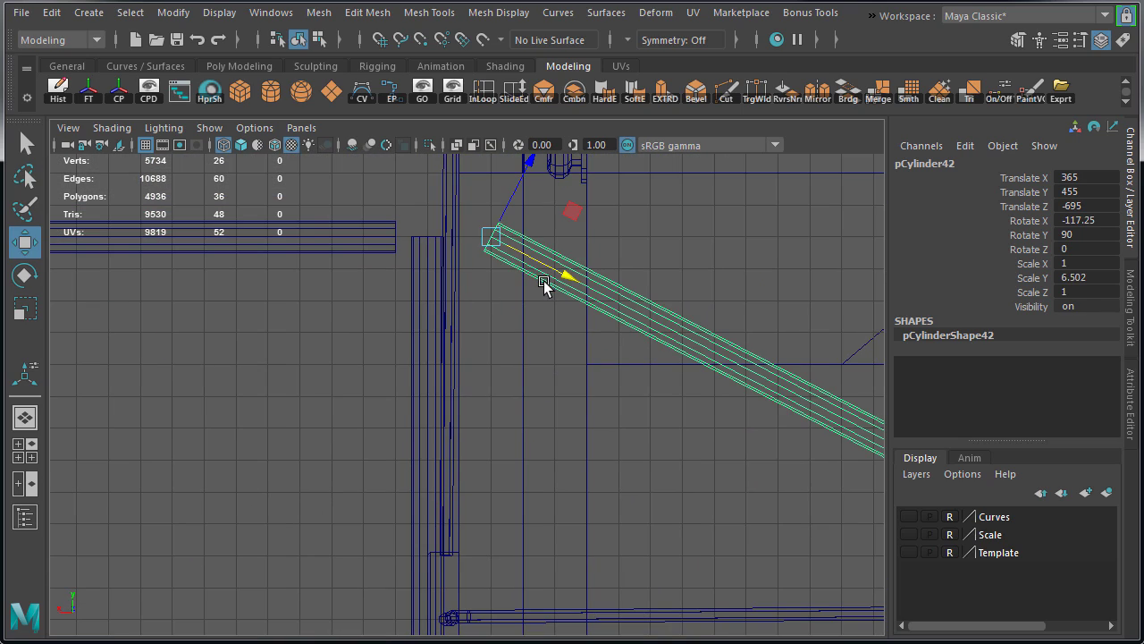
drag(487, 243, 489, 277)
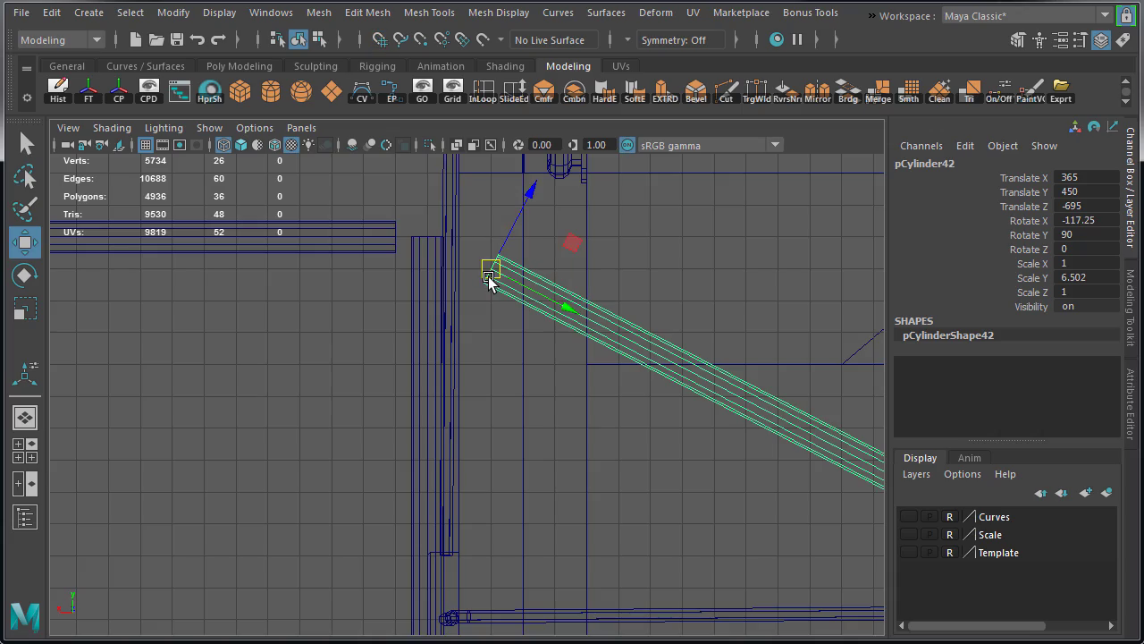
Duplicate the two upper landing rails and the stair rail together, and lower the copies to about mid-height of the posts
key(space)
key(space)
click(340, 199)
alt+right_drag(343, 202, 465, 292)
alt+drag(465, 291, 733, 344)
alt+middle_drag(733, 344, 680, 427)
alt+drag(410, 364, 483, 383)
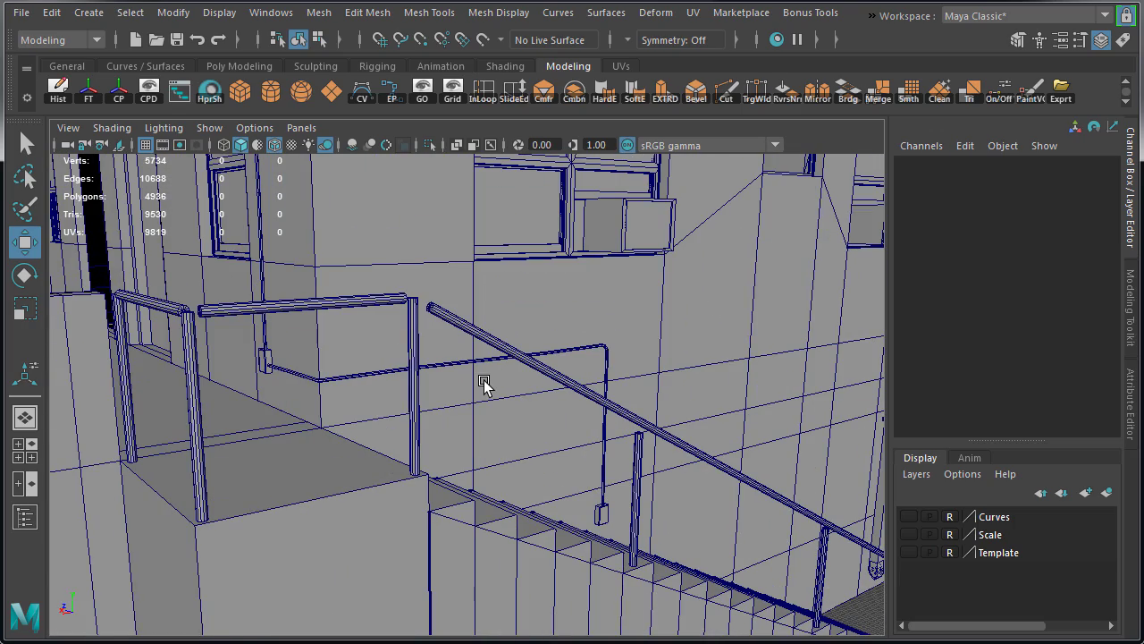
click(166, 307)
click(497, 336)
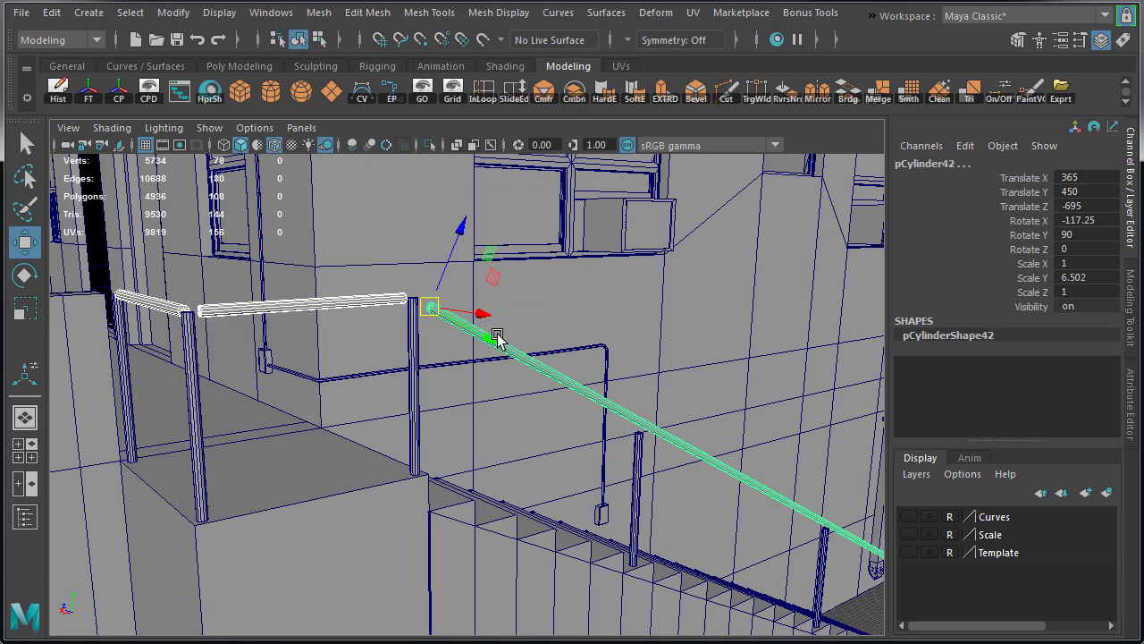
alt+drag(467, 304, 495, 291)
key(w)
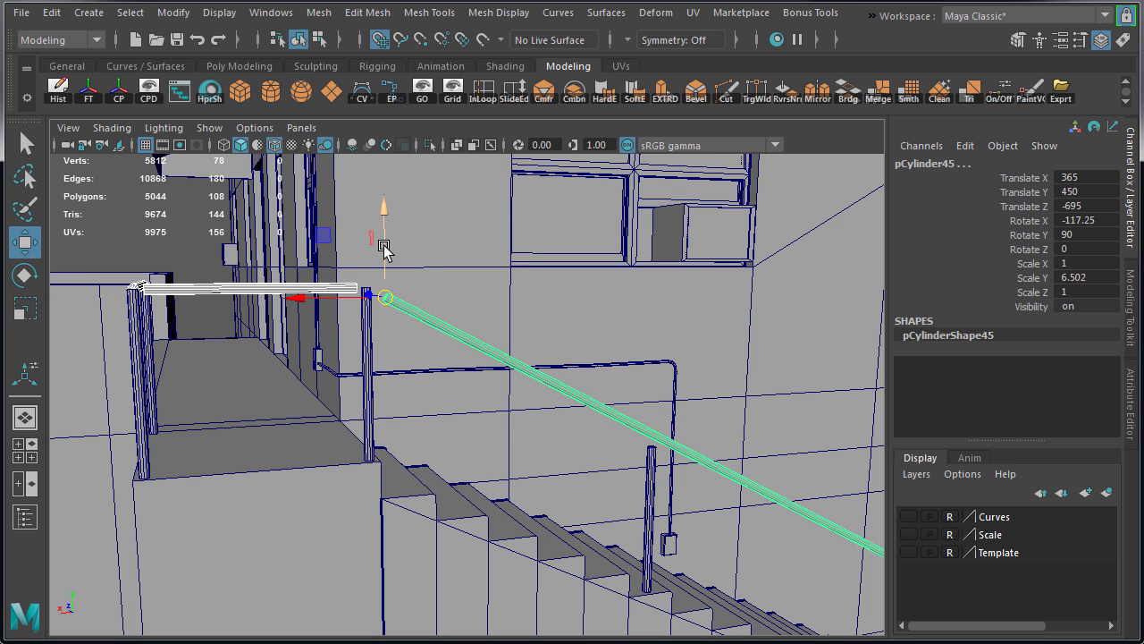
drag(383, 247, 464, 392)
click(812, 411)
Pull the corner-end vertices of both upper landing rails back one grid unit from the corner post
alt+drag(594, 407, 749, 432)
click(749, 432)
alt+drag(260, 404, 402, 404)
click(631, 265)
shift+click(719, 266)
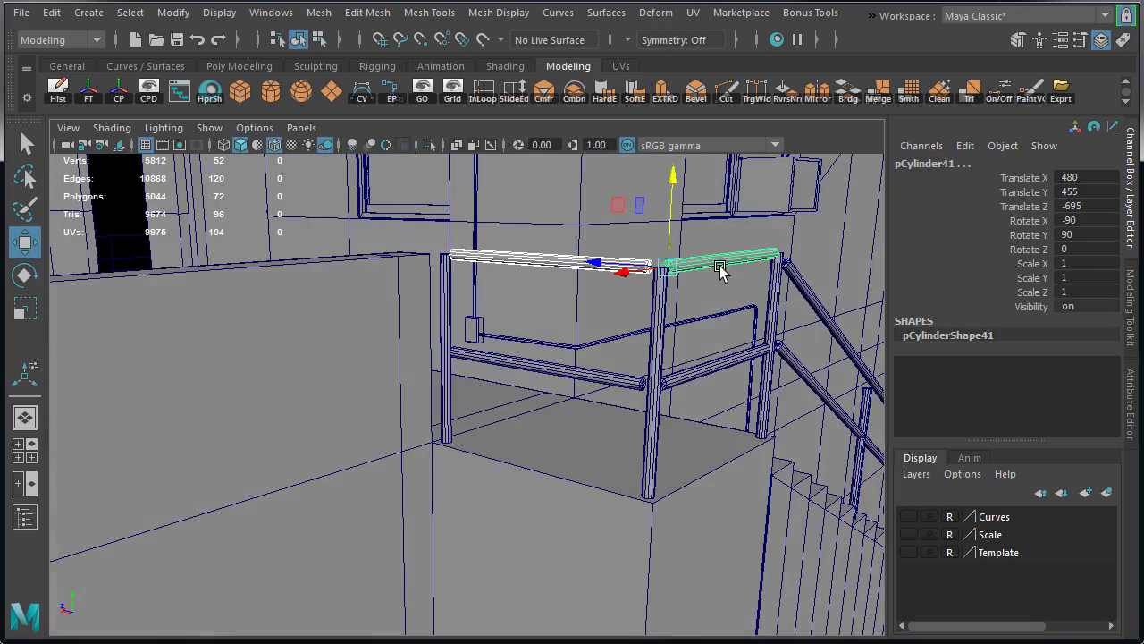
alt+drag(671, 296, 613, 378)
key(space)
key(space)
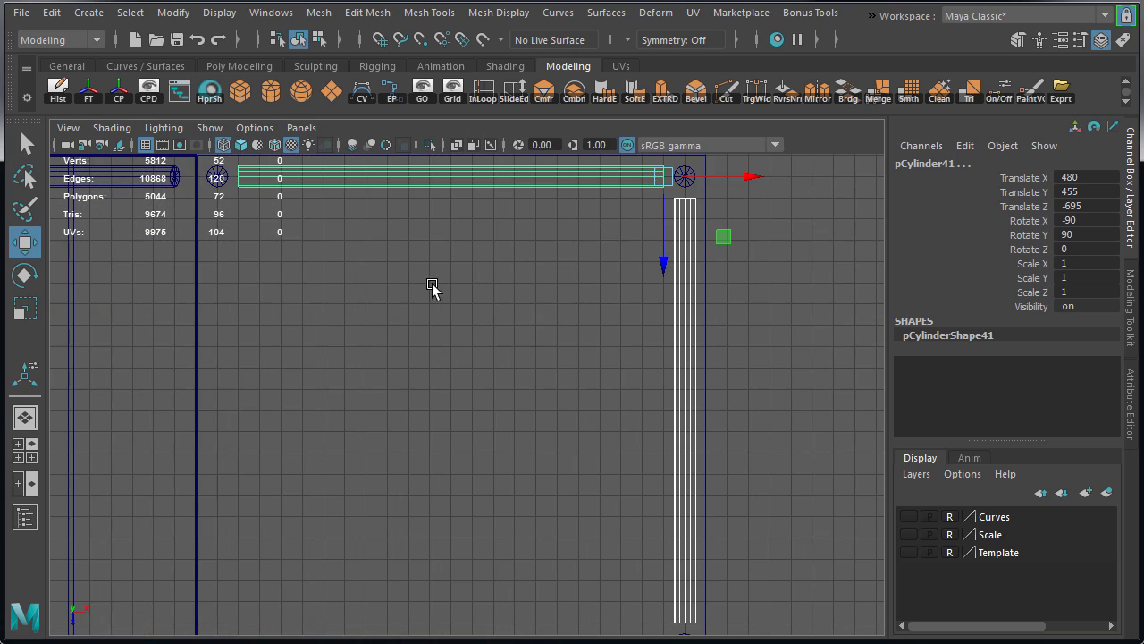
alt+middle_drag(733, 416, 651, 543)
alt+right_drag(390, 401, 790, 357)
alt+middle_drag(790, 357, 661, 471)
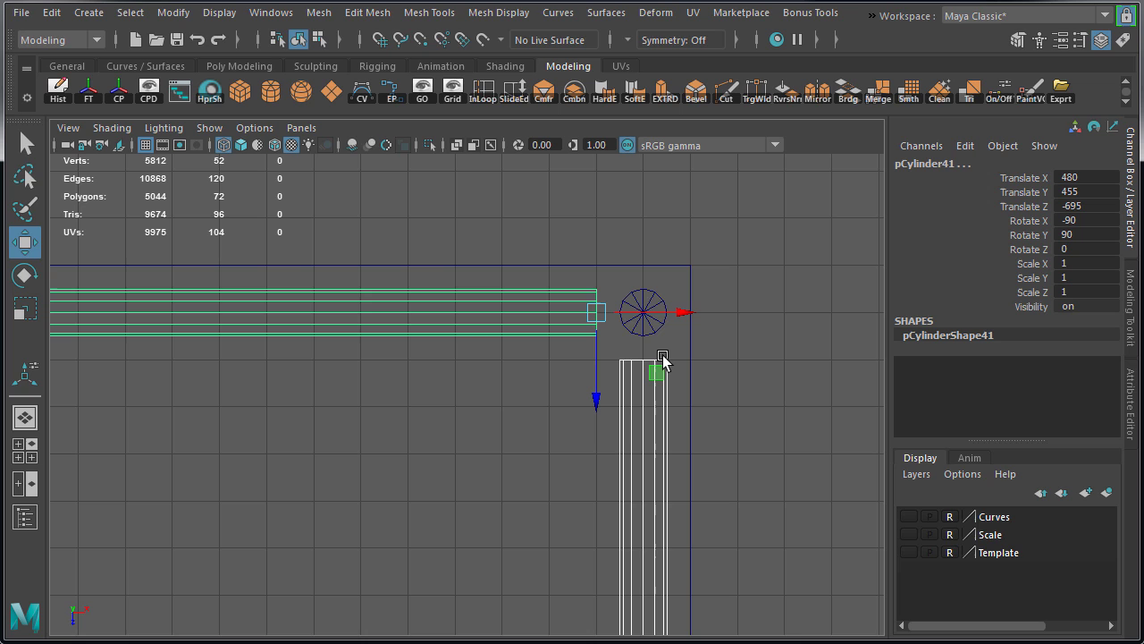
right_drag(572, 319, 556, 320)
drag(547, 254, 609, 353)
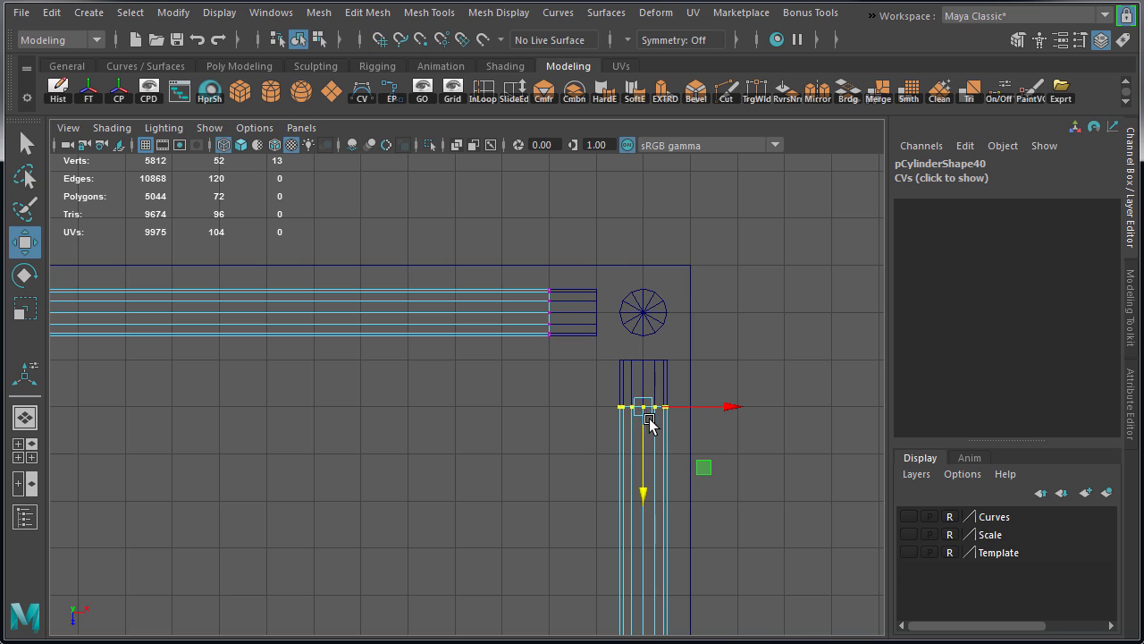
key(F8)
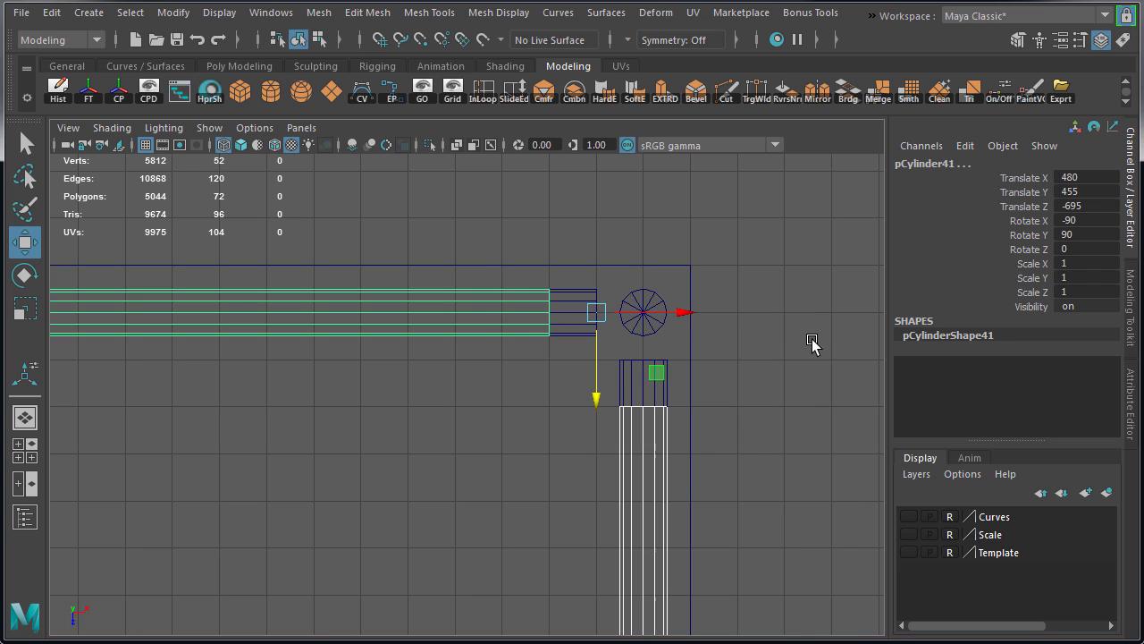
Combine the two upper landing rails into one object and bridge their facing end-cap faces at the corner post
shift+right_click(786, 275)
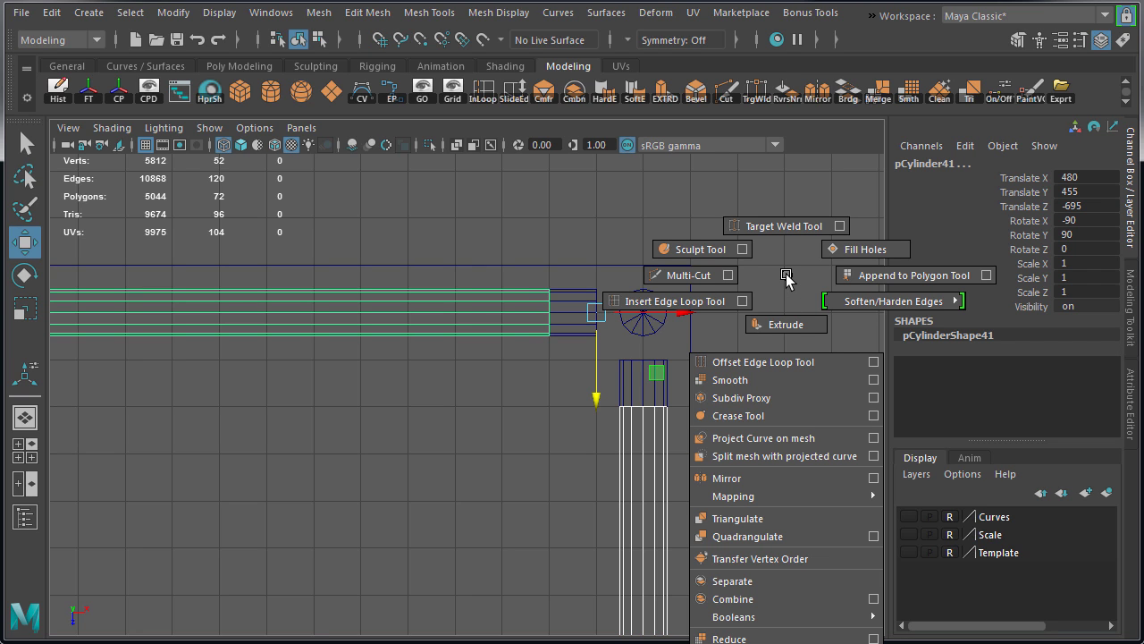
click(783, 599)
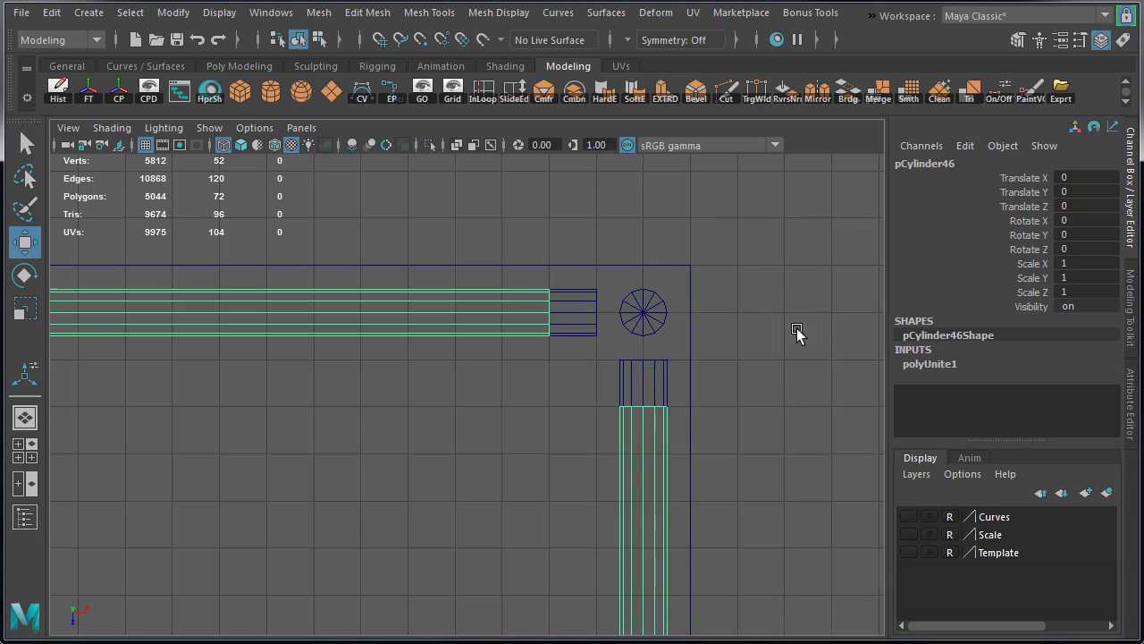
key(space)
key(space)
key(f)
alt+drag(679, 370, 722, 371)
scroll(722, 371, up, 3)
right_drag(722, 371, 723, 427)
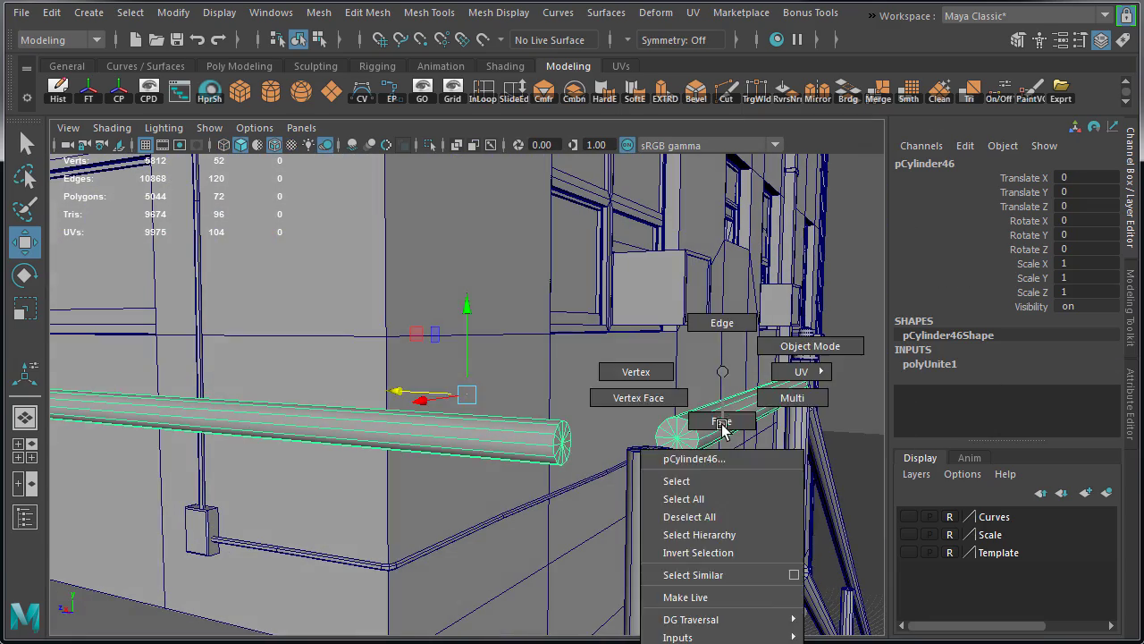
drag(519, 388, 702, 457)
ctrl+drag(760, 367, 832, 453)
ctrl+drag(390, 362, 500, 483)
alt+drag(749, 432, 618, 248)
shift+right_drag(567, 223, 625, 468)
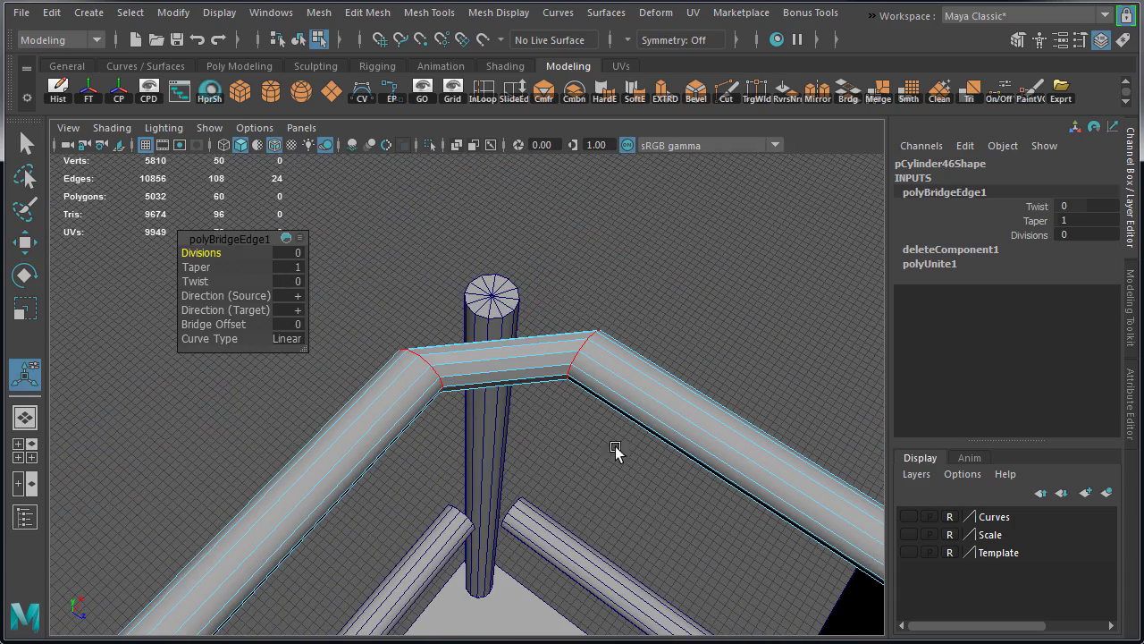
Set the corner bridge's curve type to Blend with 4 divisions
click(298, 343)
click(332, 363)
drag(202, 253, 244, 258)
Soften the edges around the bent rail corner and check the railing shaded without its wireframe
alt+drag(617, 380, 497, 375)
key(q)
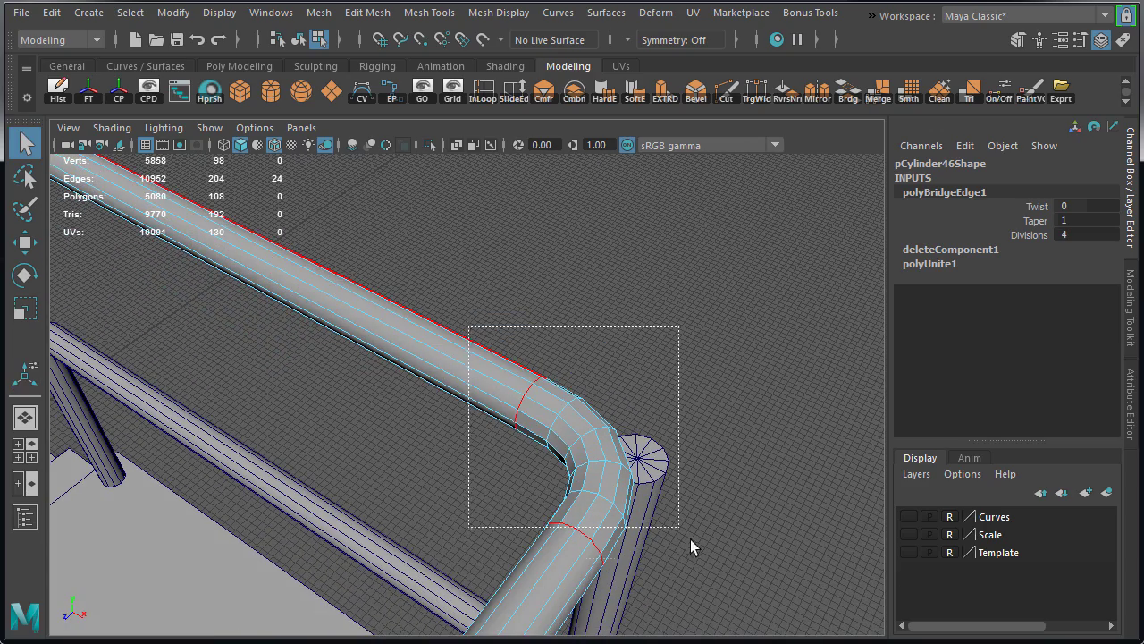
drag(690, 539, 647, 363)
shift+right_drag(648, 362, 800, 366)
right_drag(514, 335, 606, 320)
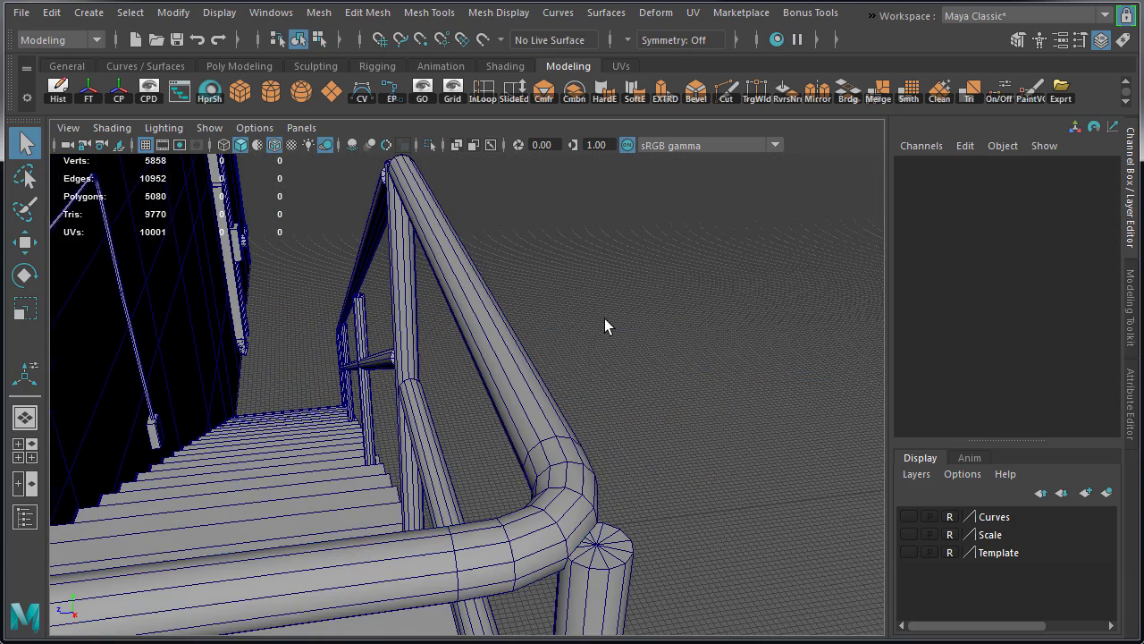
click(275, 145)
mouse_move(692, 394)
alt+mouse_down()
mouse_move(728, 322)
mouse_move(895, 333)
mouse_move(836, 395)
mouse_move(611, 349)
mouse_move(613, 253)
mouse_move(692, 242)
mouse_move(718, 376)
alt+mouse_up()
alt+right_drag(718, 376, 581, 407)
alt+drag(581, 407, 406, 323)
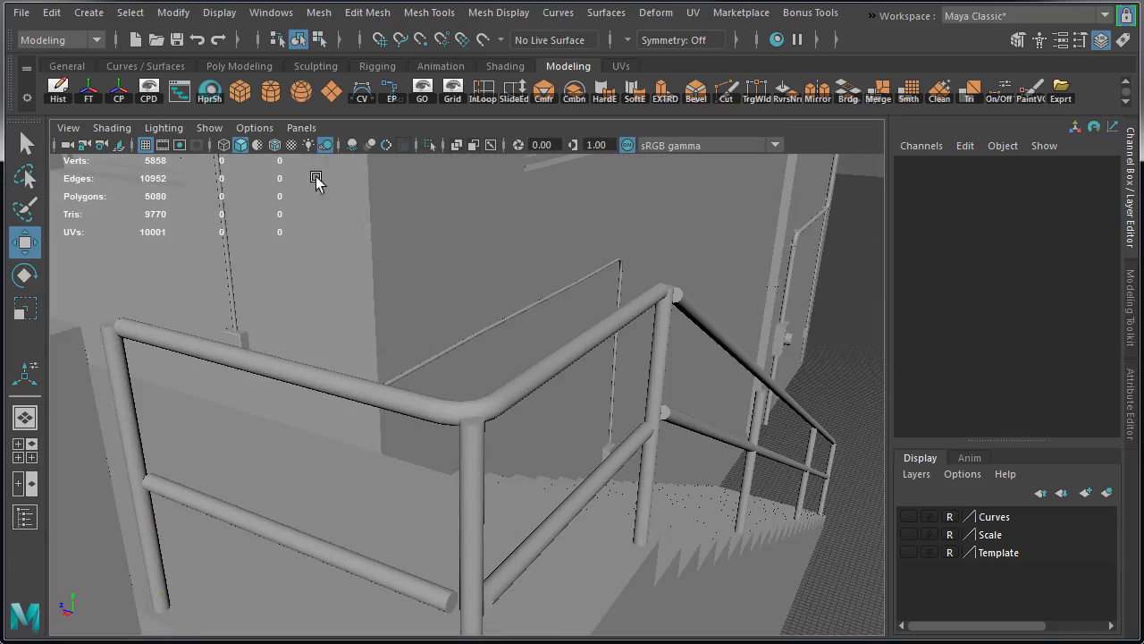
click(275, 147)
Extend the upper-end vertices of the top stair rail along its length, closer to the post at the head of the stairs
mouse_move(527, 384)
alt+mouse_down()
mouse_move(603, 416)
mouse_move(756, 429)
mouse_move(351, 360)
alt+mouse_up()
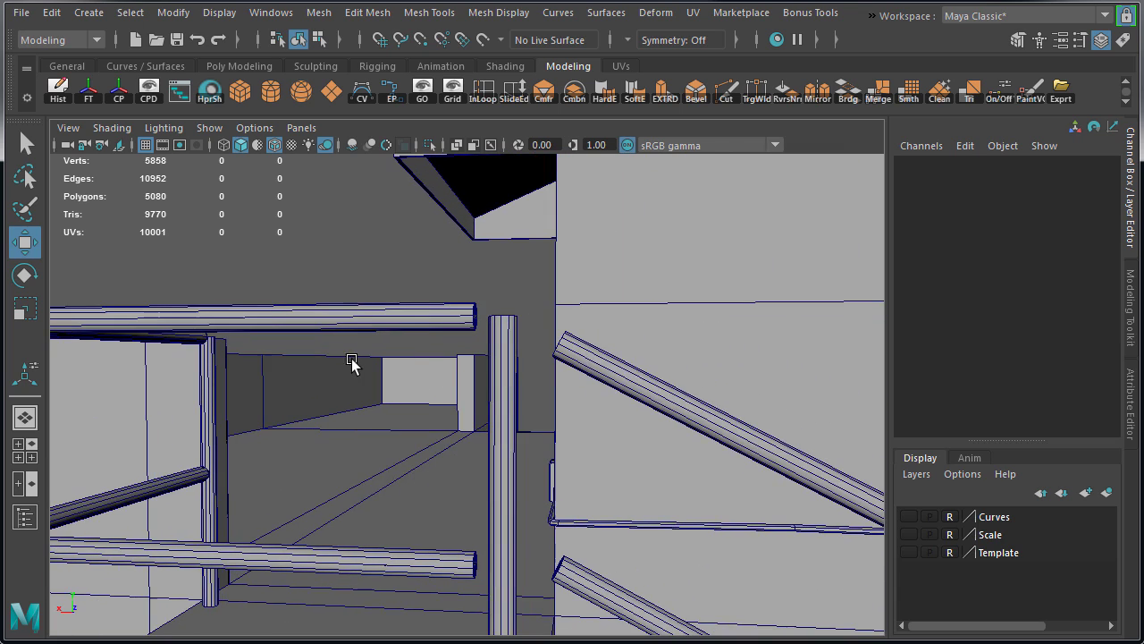
click(640, 372)
key(space)
key(space)
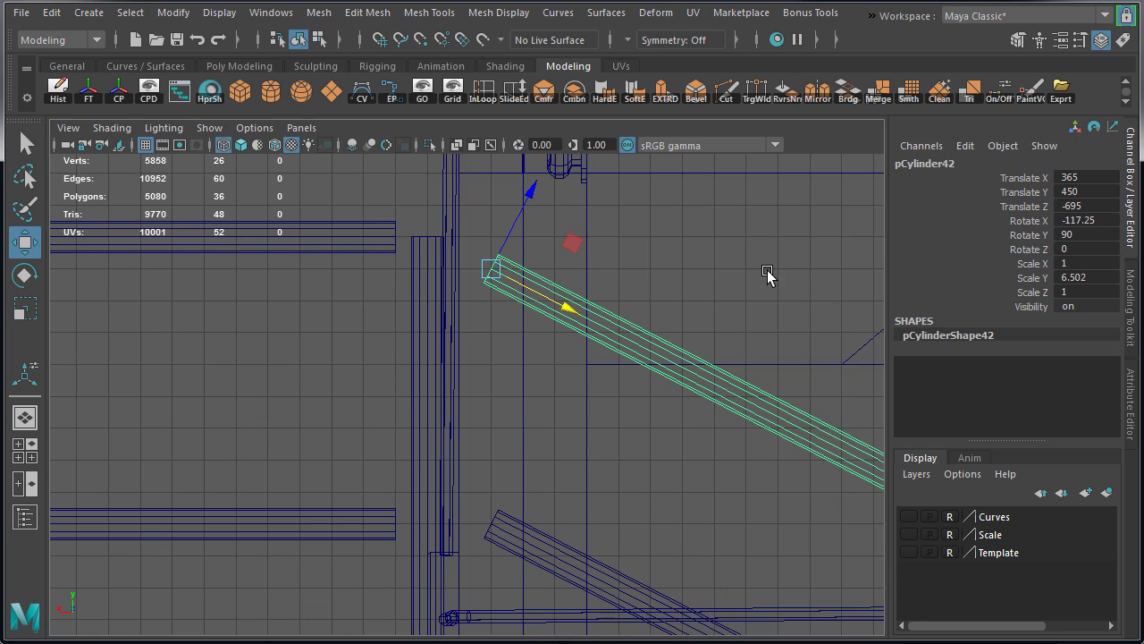
right_drag(768, 271, 687, 270)
drag(441, 224, 522, 315)
alt+middle_drag(536, 375, 627, 458)
alt+right_drag(627, 458, 678, 418)
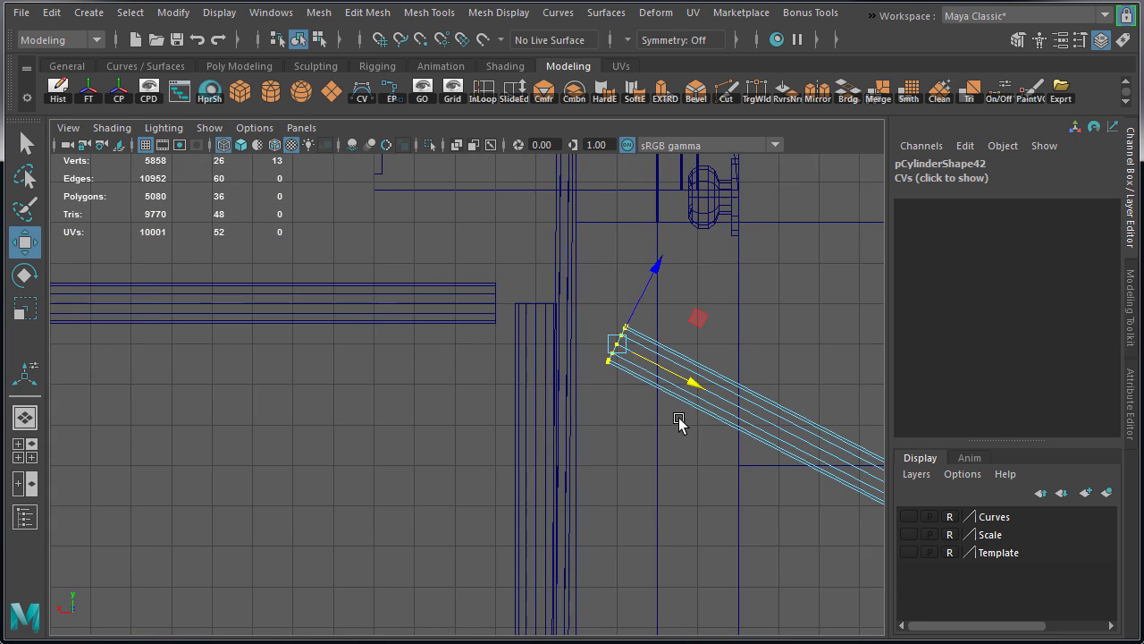
key(x)
drag(692, 383, 615, 350)
alt+right_drag(588, 331, 566, 353)
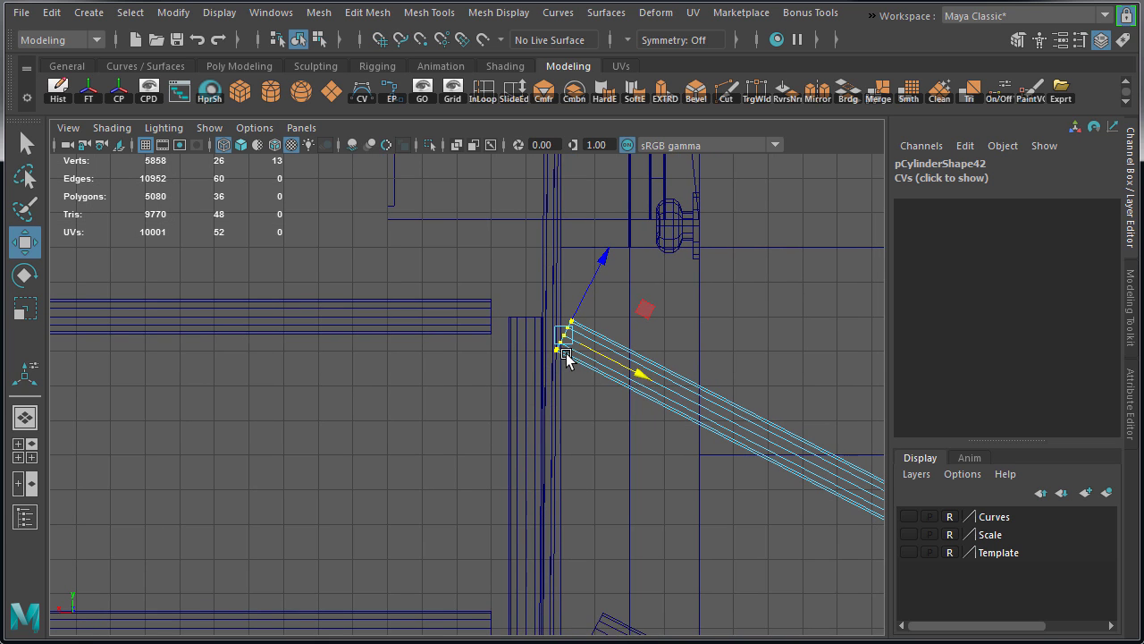
right_drag(691, 399, 769, 348)
Combine the upper landing rail and the top stair rail into one object
shift+click(458, 315)
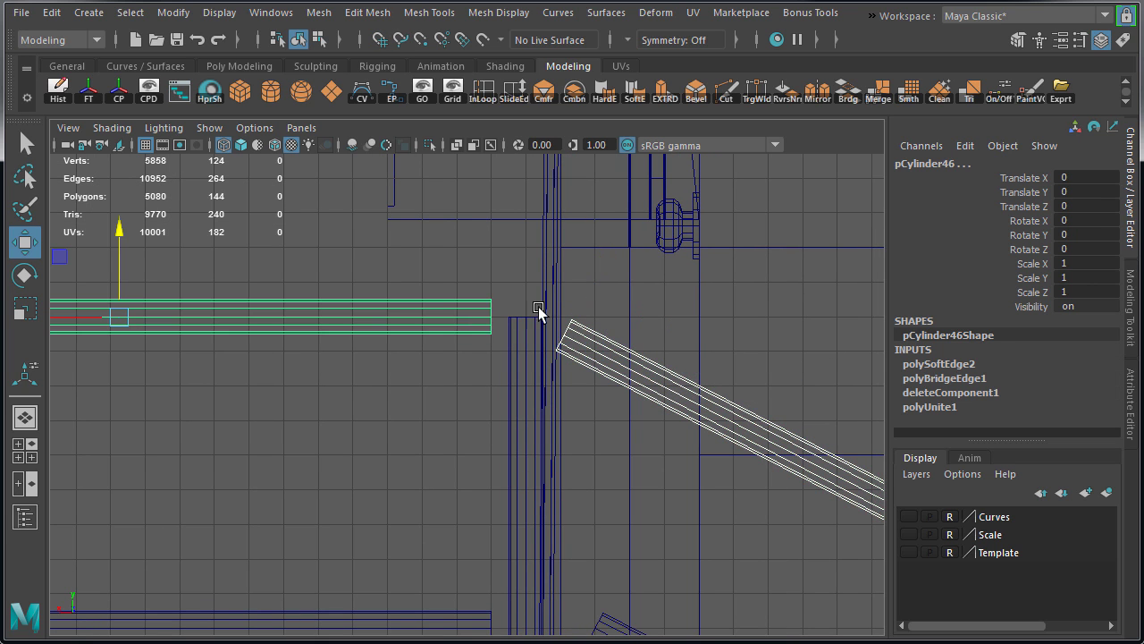
key(space)
key(space)
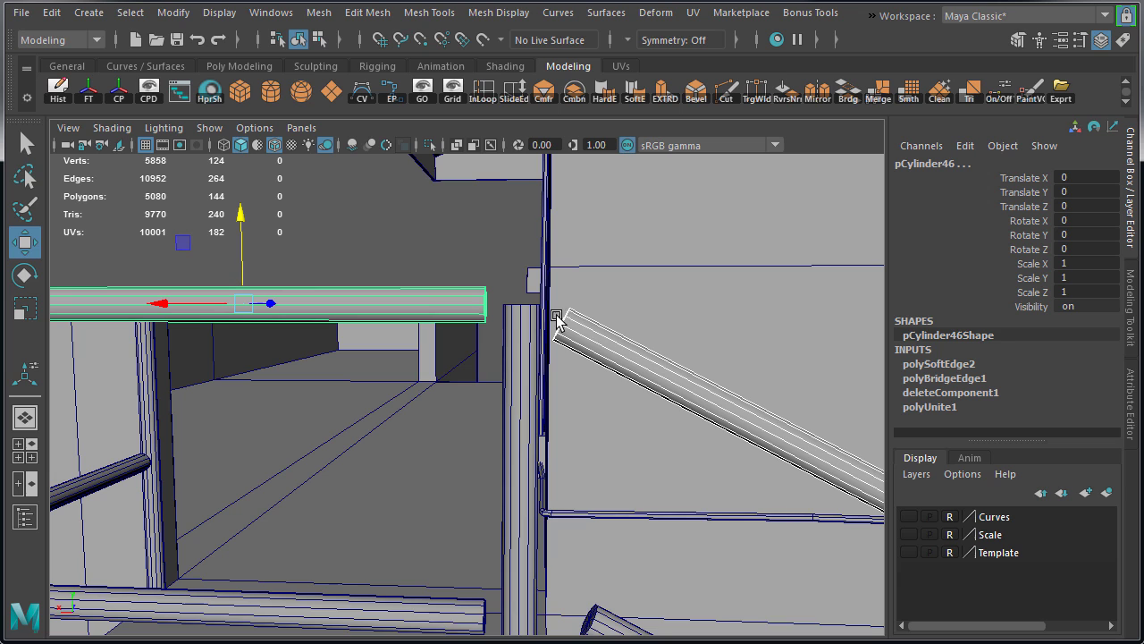
shift+right_click(498, 209)
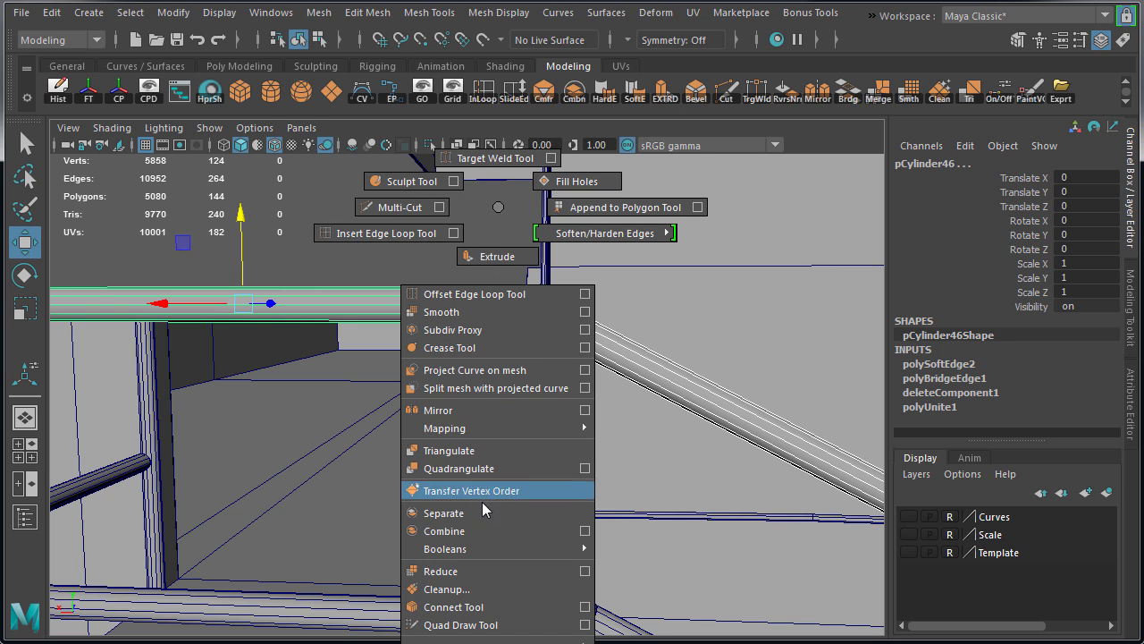
click(480, 531)
Bridge the facing end-cap faces of the landing rail and stair rail over the post at the head of the stairs
right_drag(480, 212, 481, 265)
drag(438, 245, 611, 393)
ctrl+drag(646, 276, 688, 456)
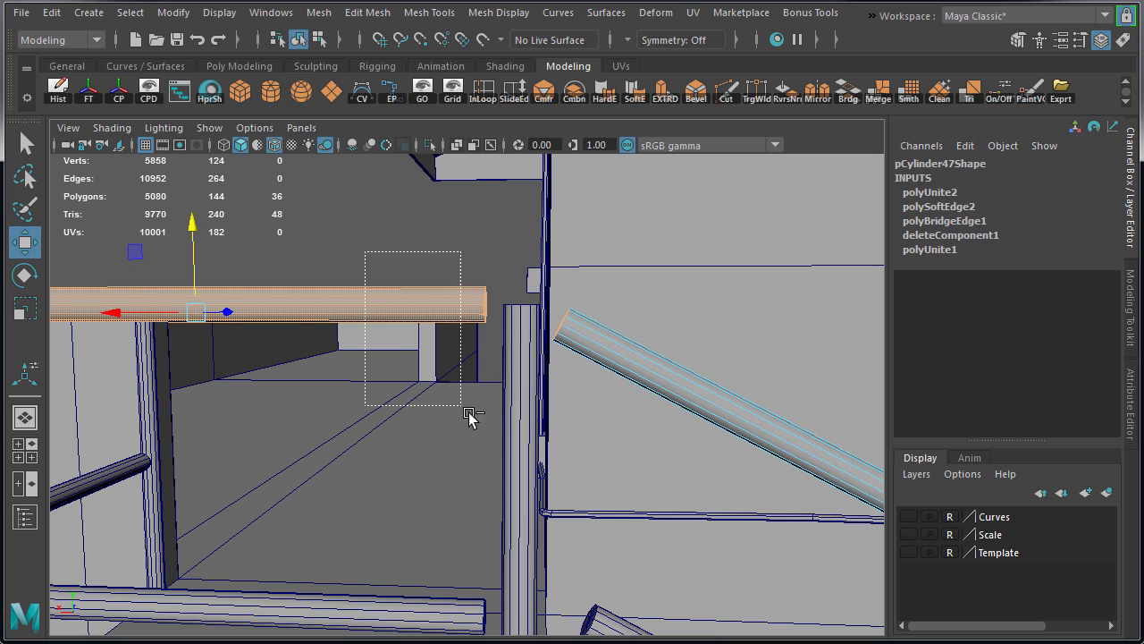
ctrl+drag(469, 413, 473, 417)
alt+middle_drag(500, 399, 407, 411)
alt+right_drag(357, 406, 473, 416)
mouse_move(429, 394)
alt+mouse_down()
mouse_move(480, 429)
mouse_move(442, 406)
alt+mouse_up()
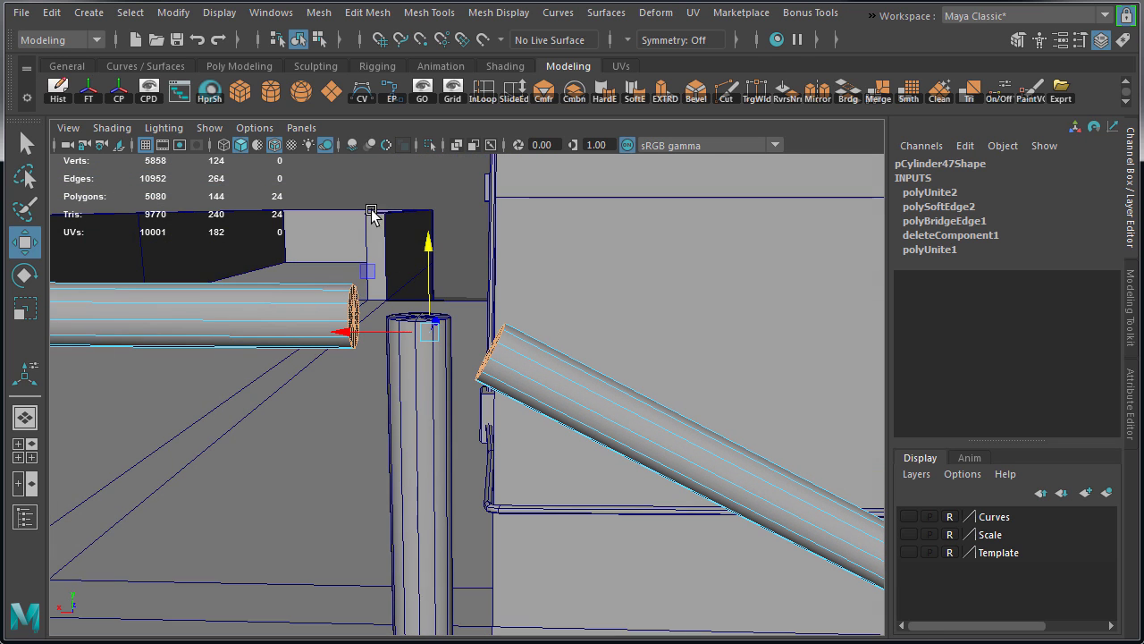
shift+right_click(381, 176)
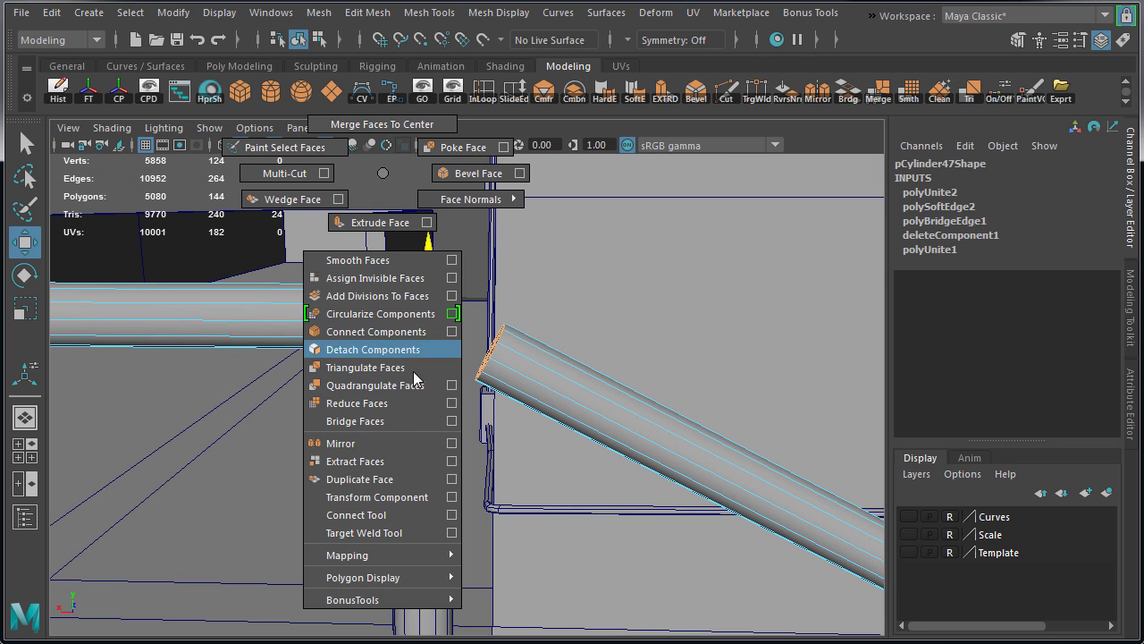
click(408, 421)
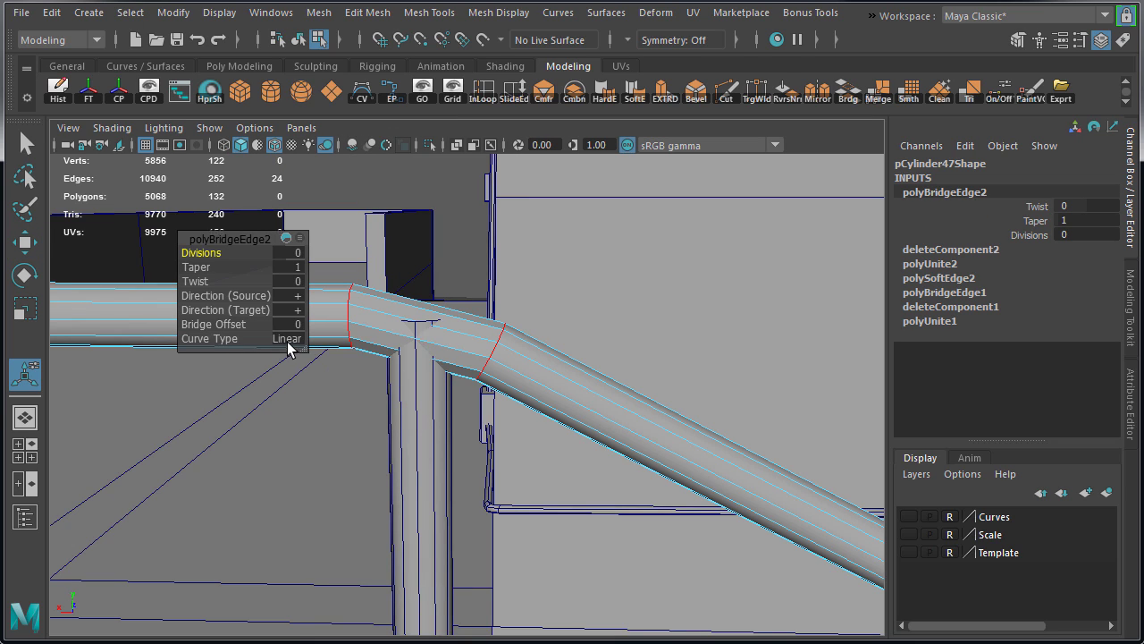
Set the stair-head bridge's curve type to Blend with 3 divisions
click(287, 340)
click(328, 366)
drag(203, 253, 230, 260)
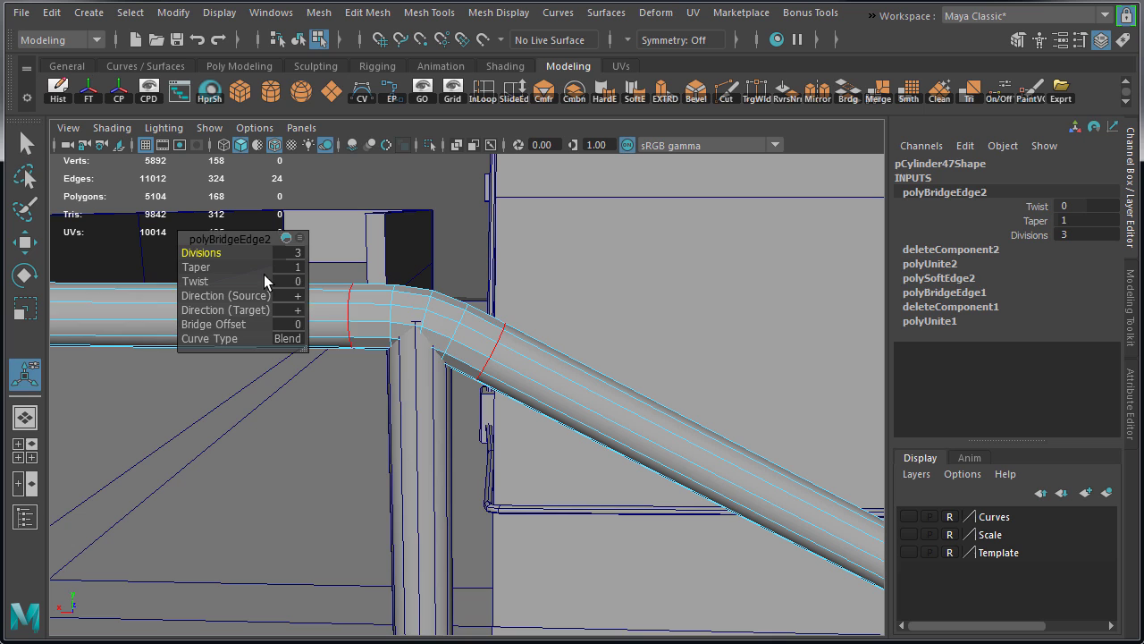
Soften the edges around the stair-head bend and check the rail shaded without its wireframe
right_drag(404, 314, 426, 263)
drag(293, 224, 539, 457)
alt+drag(440, 425, 433, 358)
shift+right_drag(420, 179, 549, 166)
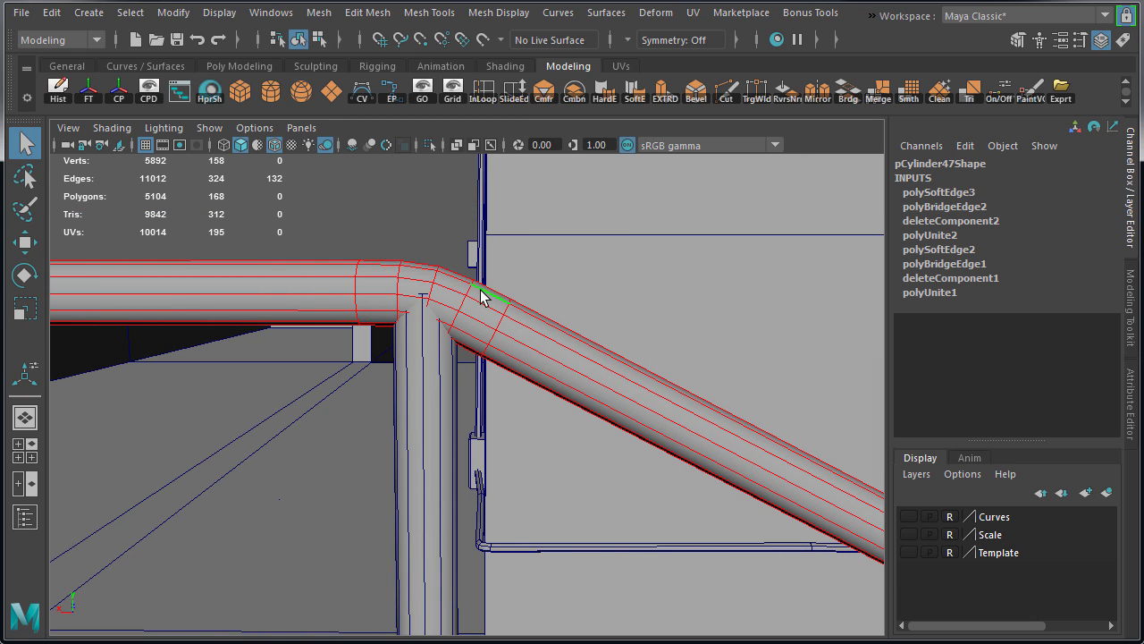
key(w)
right_drag(430, 207, 461, 184)
click(434, 188)
click(275, 144)
mouse_move(359, 211)
alt+mouse_down()
mouse_move(580, 225)
mouse_move(382, 234)
alt+mouse_up()
click(275, 145)
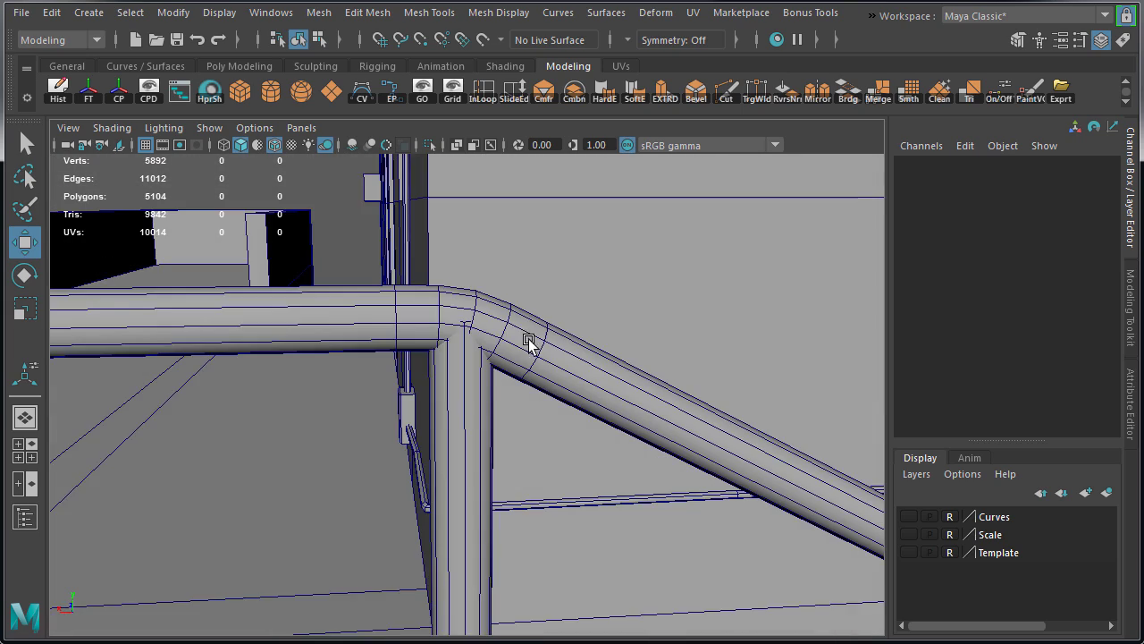
Delete the edge loop where the stair-head bend meets the straight stair rail
mouse_move(524, 337)
alt+mouse_down()
mouse_move(506, 327)
mouse_move(447, 366)
alt+mouse_up()
click(513, 325)
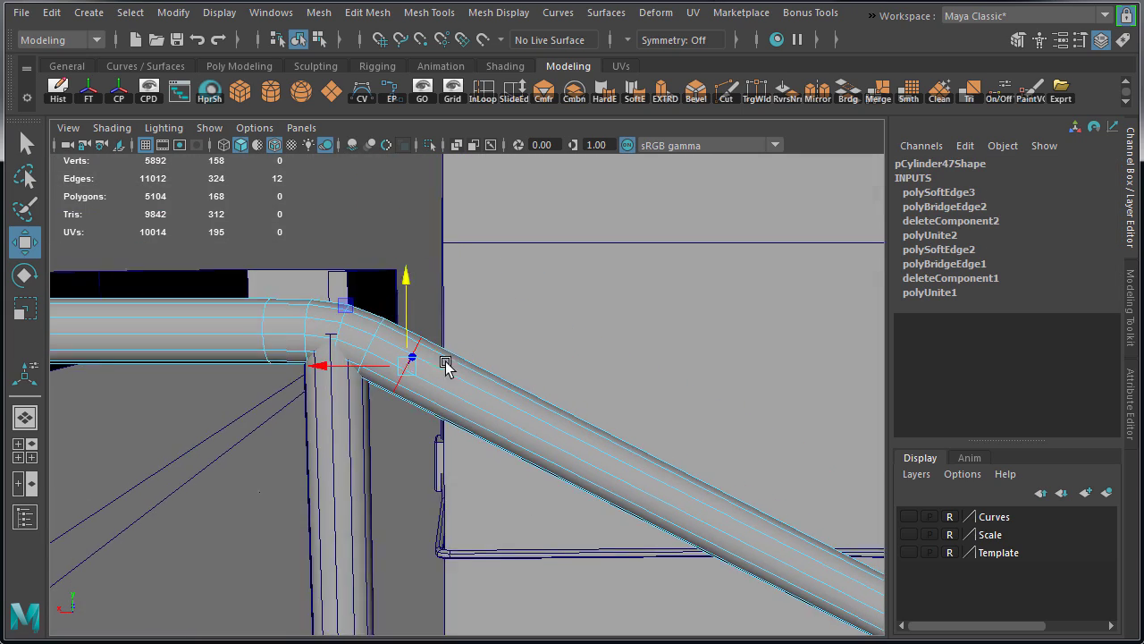
alt+right_drag(447, 366, 501, 370)
key(ctrl+Delete)
alt+drag(390, 391, 404, 382)
Duplicate the combined upper rail and lower the copy close to the middle rails, to Translate Y -45.611
right_drag(455, 347, 547, 318)
alt+drag(582, 340, 708, 534)
key(ctrl+d)
alt+drag(268, 406, 335, 408)
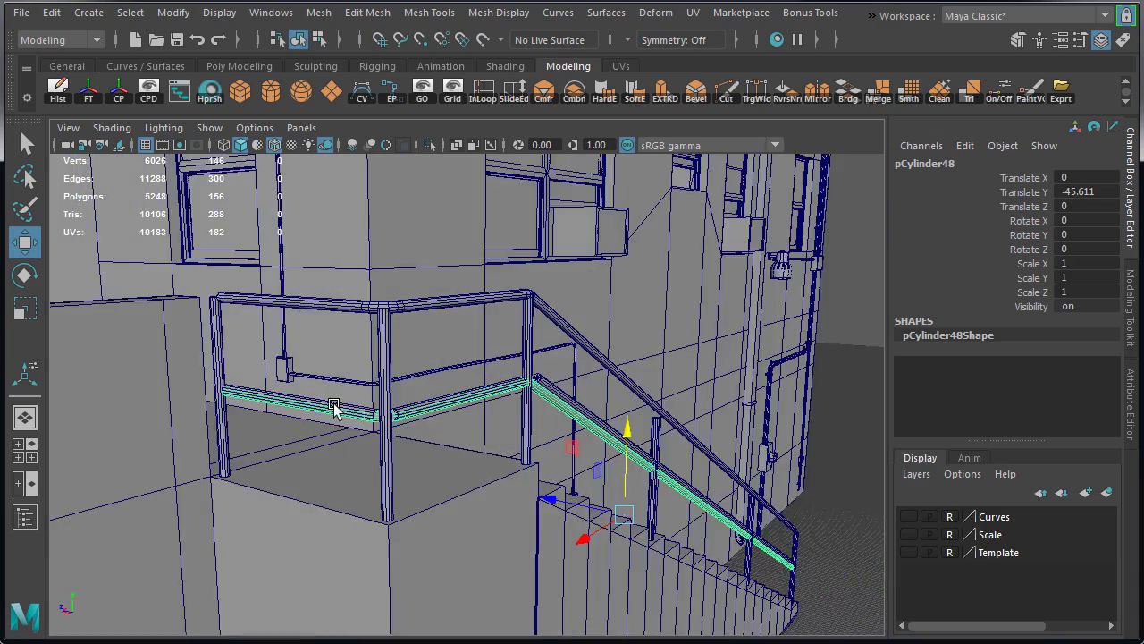
Move the rail copy's pivot to the centre of its end cap and snap the copy to Translate Y -45
alt+right_drag(334, 408, 602, 428)
alt+middle_drag(602, 428, 649, 388)
scroll(649, 388, up, 10)
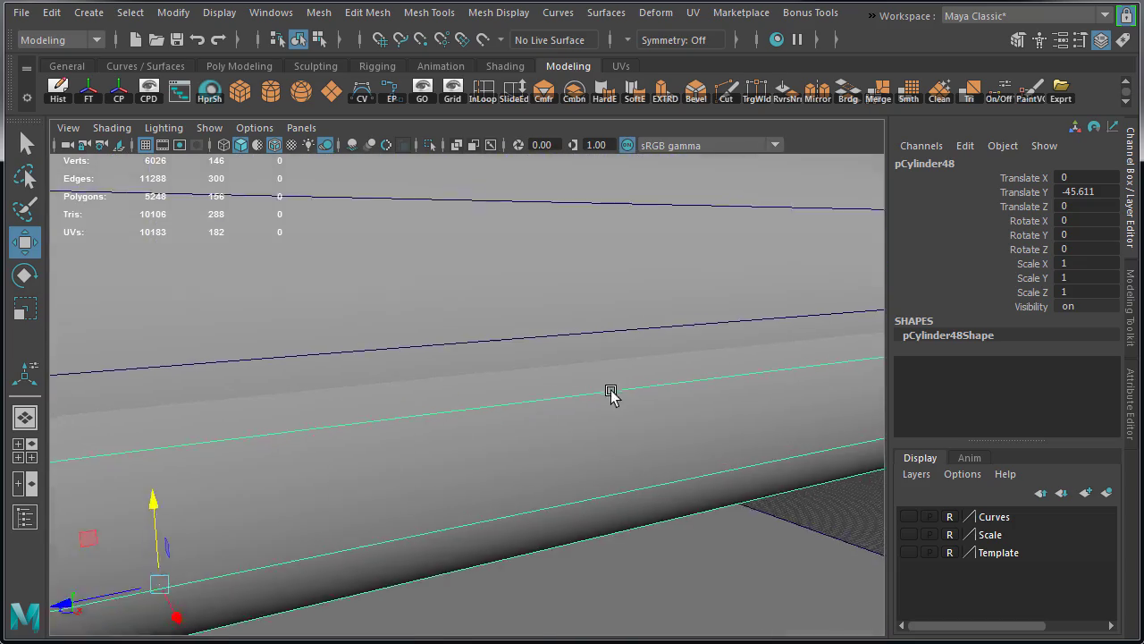
alt+drag(610, 392, 656, 401)
key(d)
key(c)
middle_drag(601, 418, 577, 384)
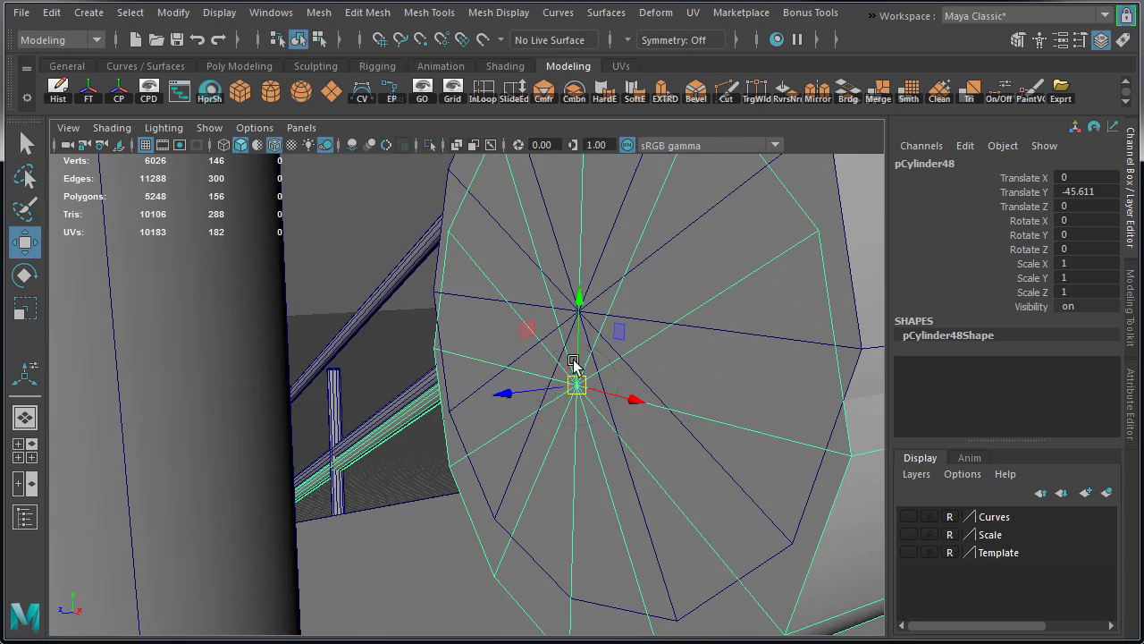
key(x)
drag(576, 366, 580, 289)
scroll(495, 340, down, 10)
alt+drag(495, 340, 335, 388)
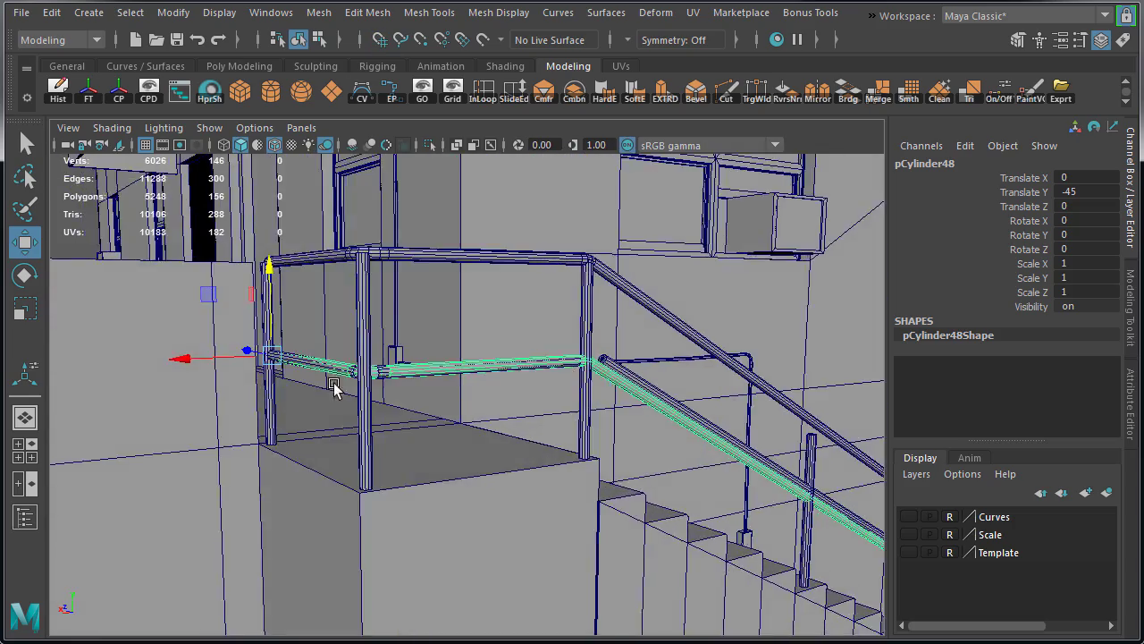
Delete one of the old straight middle rails at the landing's corner post
alt+right_drag(334, 388, 398, 397)
click(362, 373)
key(Delete)
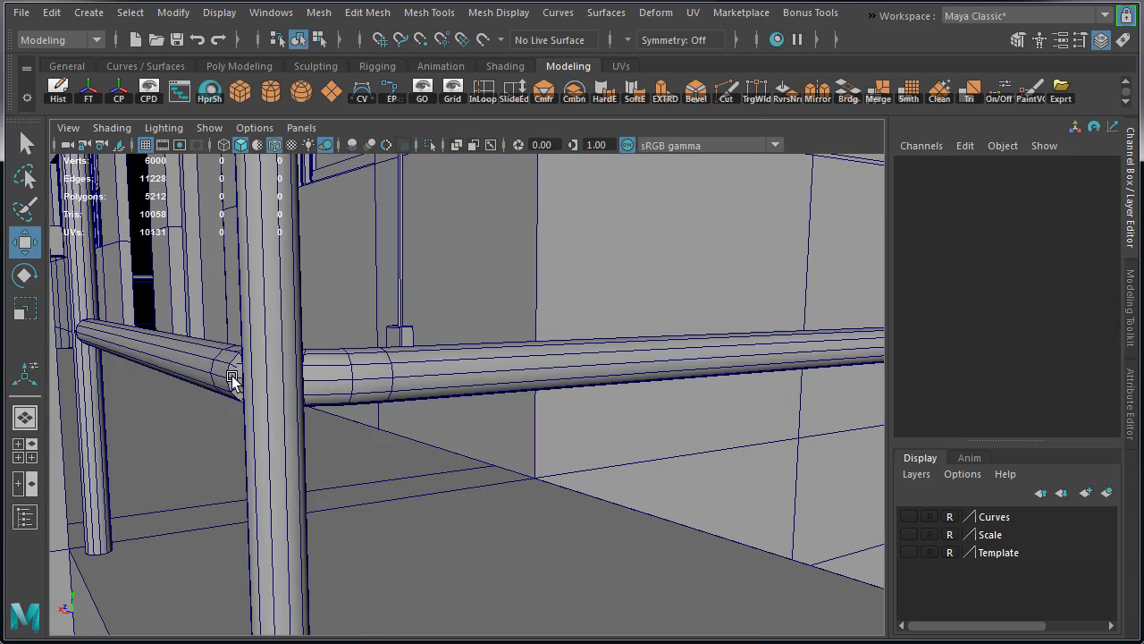
Delete the remaining old straight middle rails along the landing and the stairs
click(228, 376)
key(Delete)
scroll(594, 393, down, 6)
alt+middle_drag(700, 441, 404, 425)
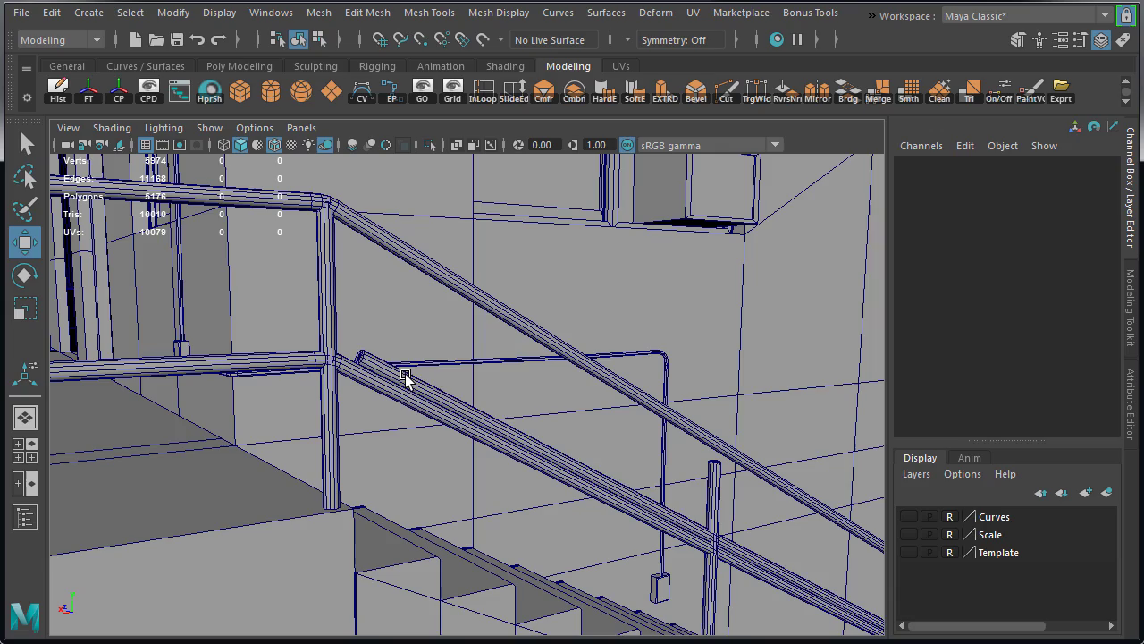
click(412, 382)
key(Delete)
Inspect the duplicated middle rail and the upper rail from several angles around the landing and stair head
alt+right_drag(583, 451, 463, 448)
alt+drag(462, 448, 366, 448)
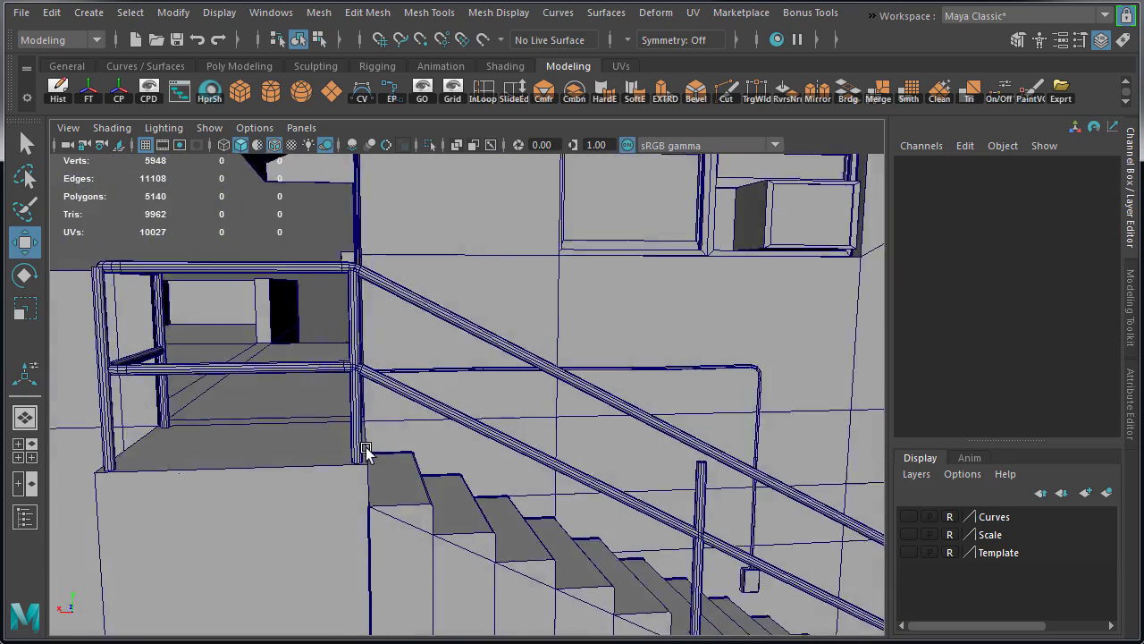
alt+middle_drag(487, 431, 62, 205)
alt+drag(608, 402, 485, 356)
alt+middle_drag(125, 205, 675, 549)
alt+right_drag(259, 402, 373, 396)
alt+drag(373, 396, 653, 470)
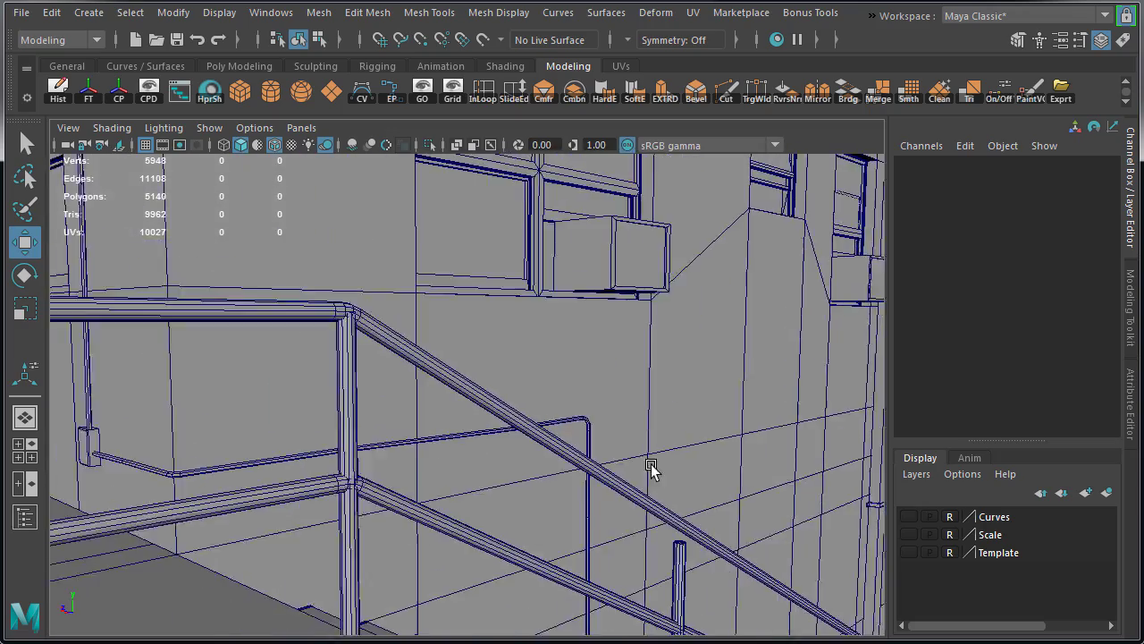
alt+middle_drag(653, 470, 843, 421)
alt+right_drag(843, 421, 659, 411)
scroll(658, 416, up, 8)
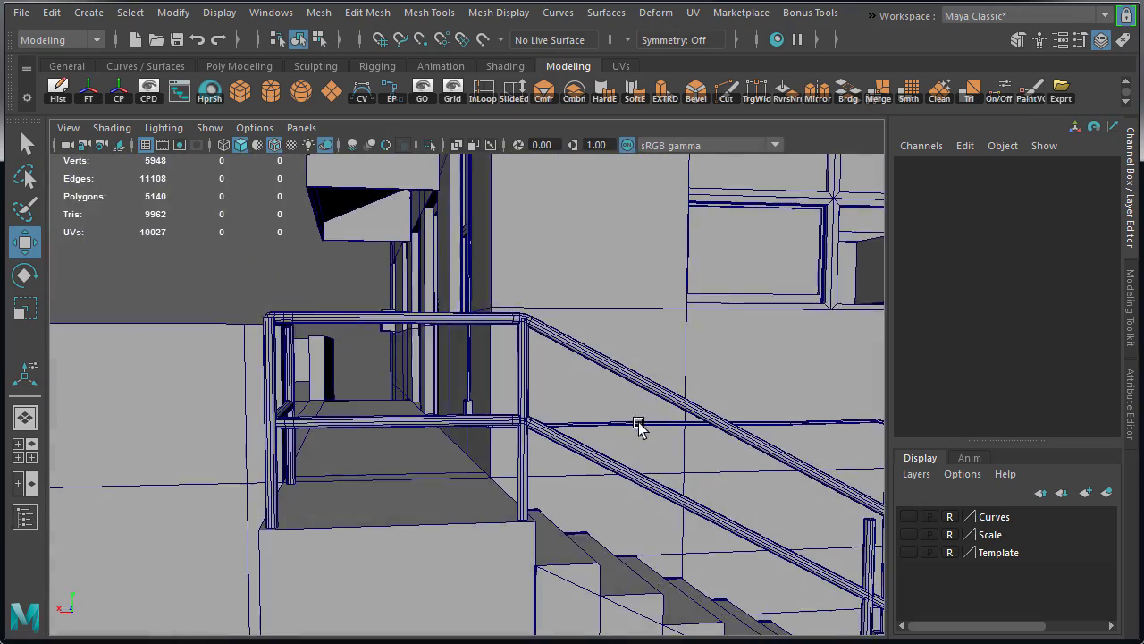
Lower the top vertices of the post at the foot of the stairs, snapping them to the grid
alt+middle_drag(661, 407, 429, 313)
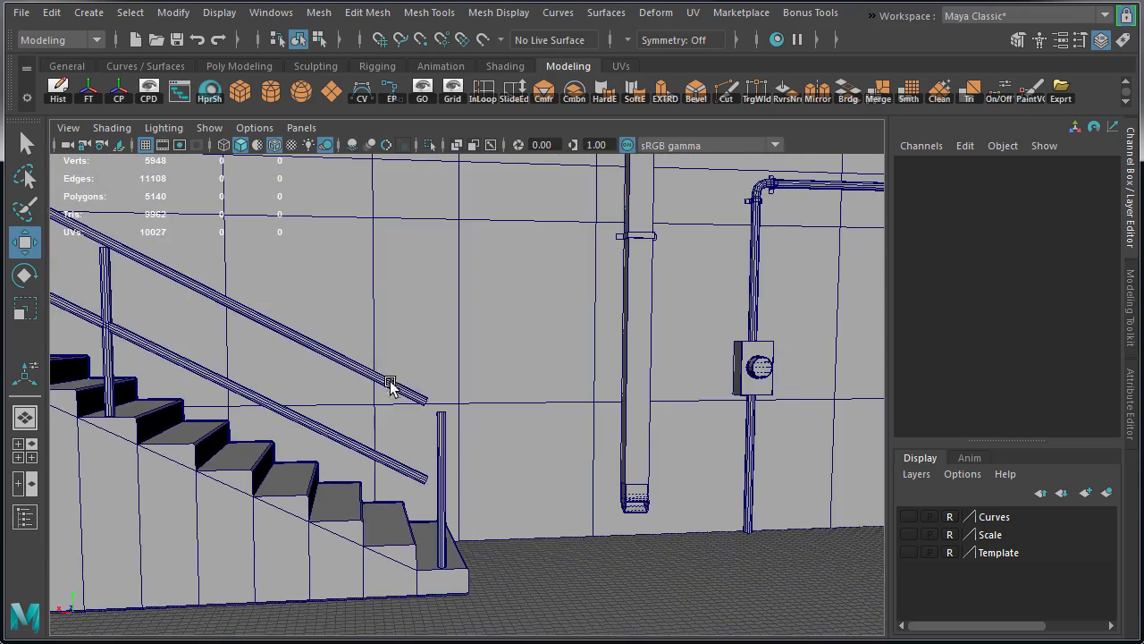
click(393, 385)
shift+click(442, 424)
alt+drag(443, 428, 470, 451)
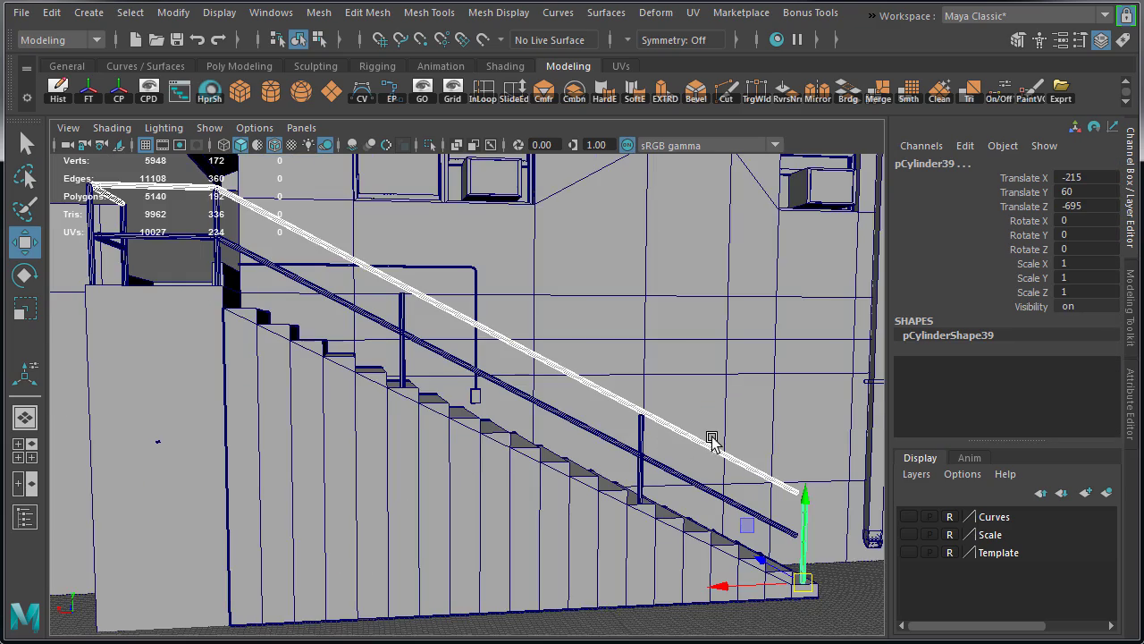
alt+middle_drag(683, 423, 108, 309)
scroll(388, 417, up, 5)
alt+middle_drag(390, 417, 669, 421)
scroll(296, 358, up, 5)
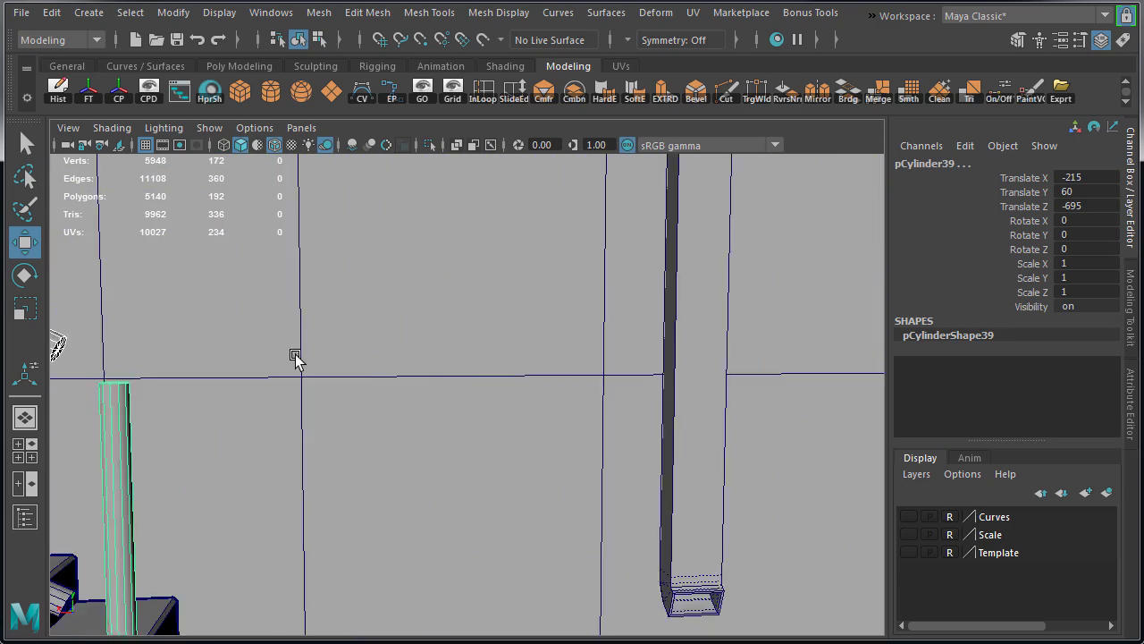
alt+drag(295, 358, 527, 458)
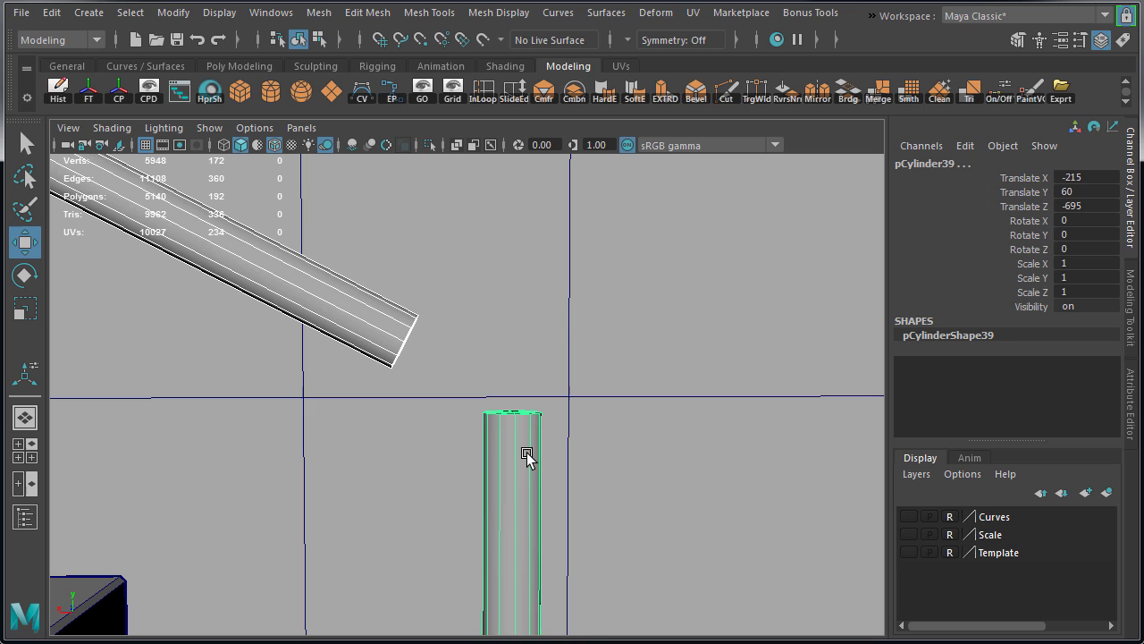
right_drag(527, 453, 447, 375)
drag(450, 382, 593, 468)
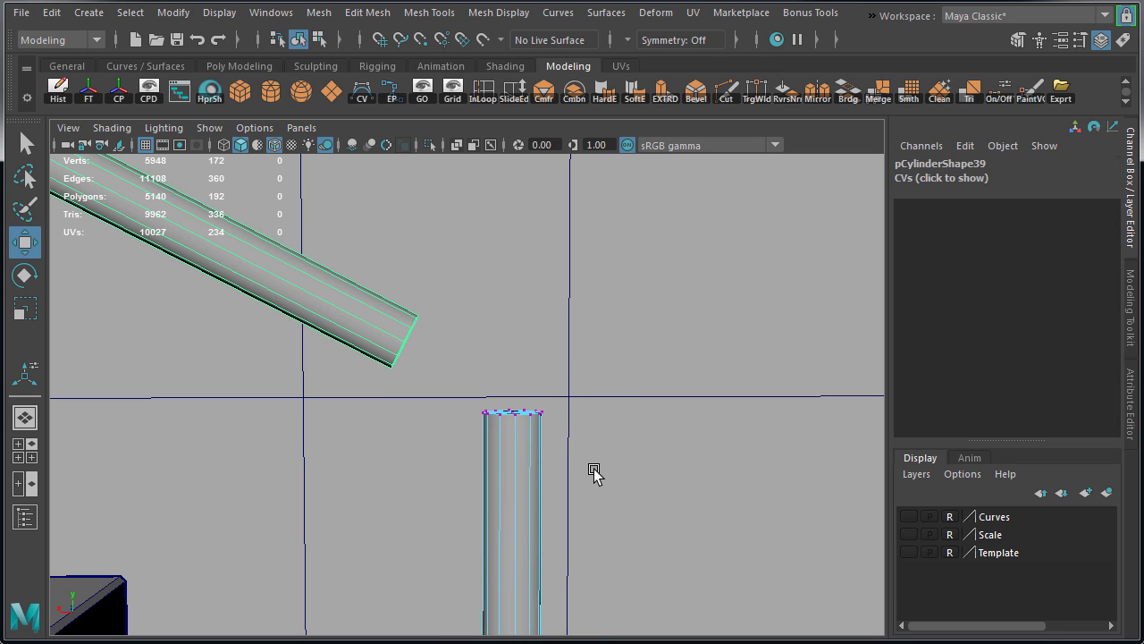
key(space)
key(space)
key(f)
alt+right_drag(820, 479, 27, 402)
drag(475, 310, 478, 385)
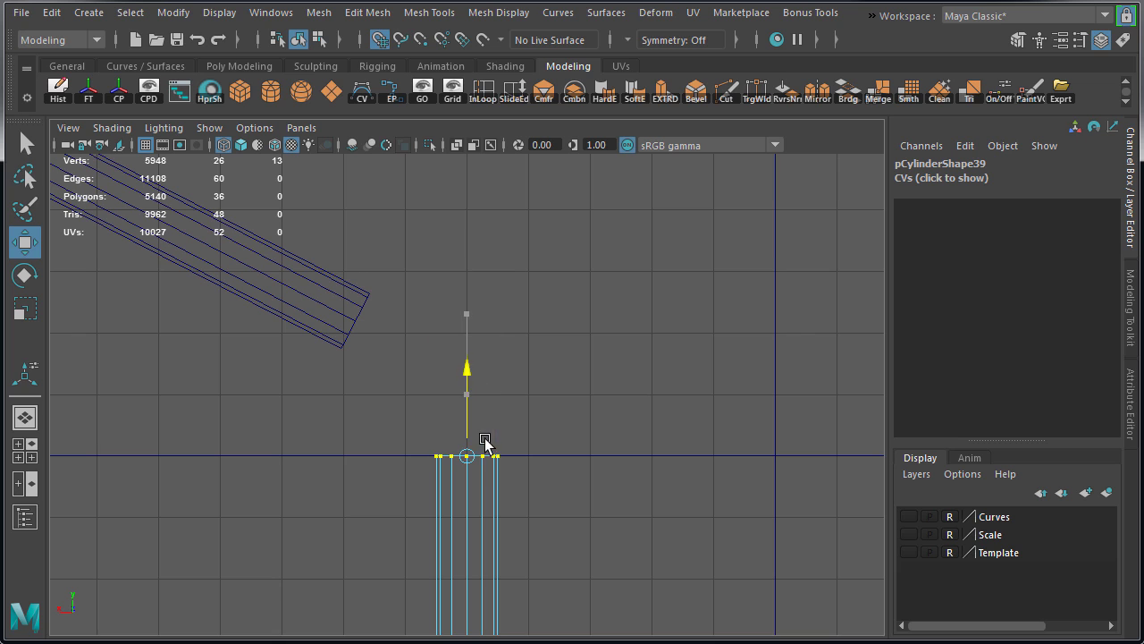
Combine the upper rail and the post at the foot of the stairs into one mesh
scroll(669, 419, down, 2)
right_drag(400, 324, 410, 318)
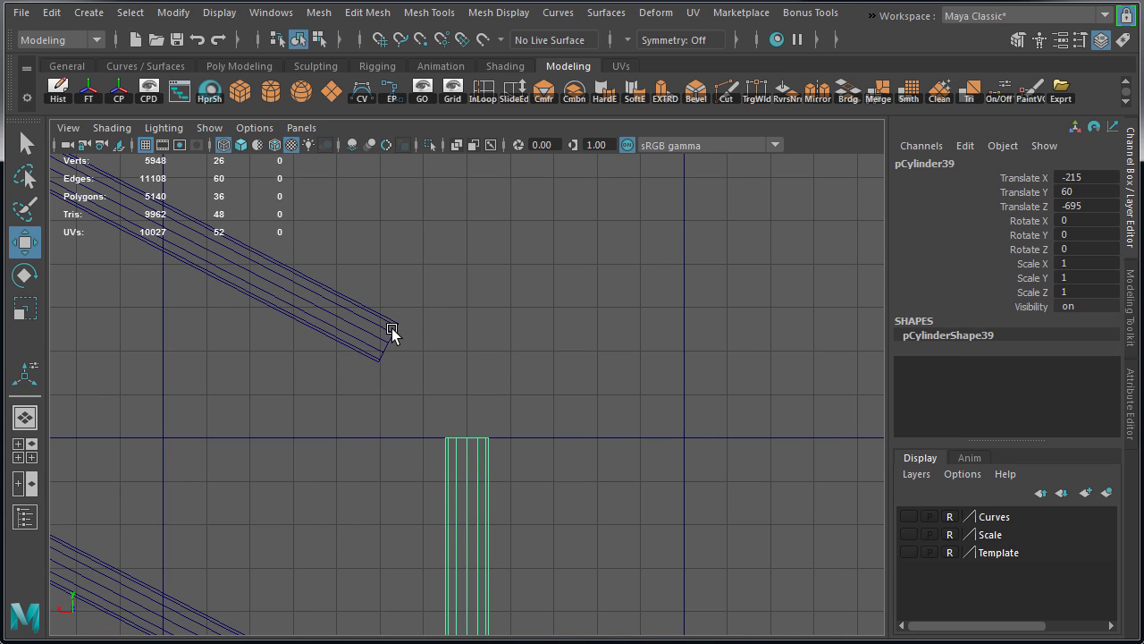
click(487, 465)
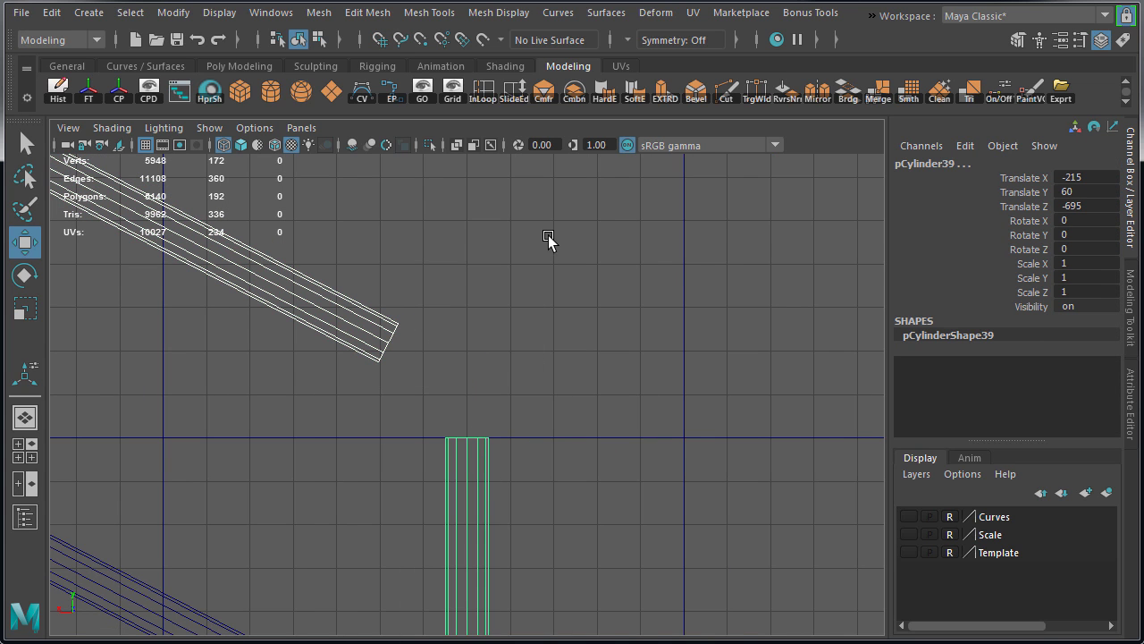
shift+right_drag(548, 235, 541, 562)
key(space)
key(space)
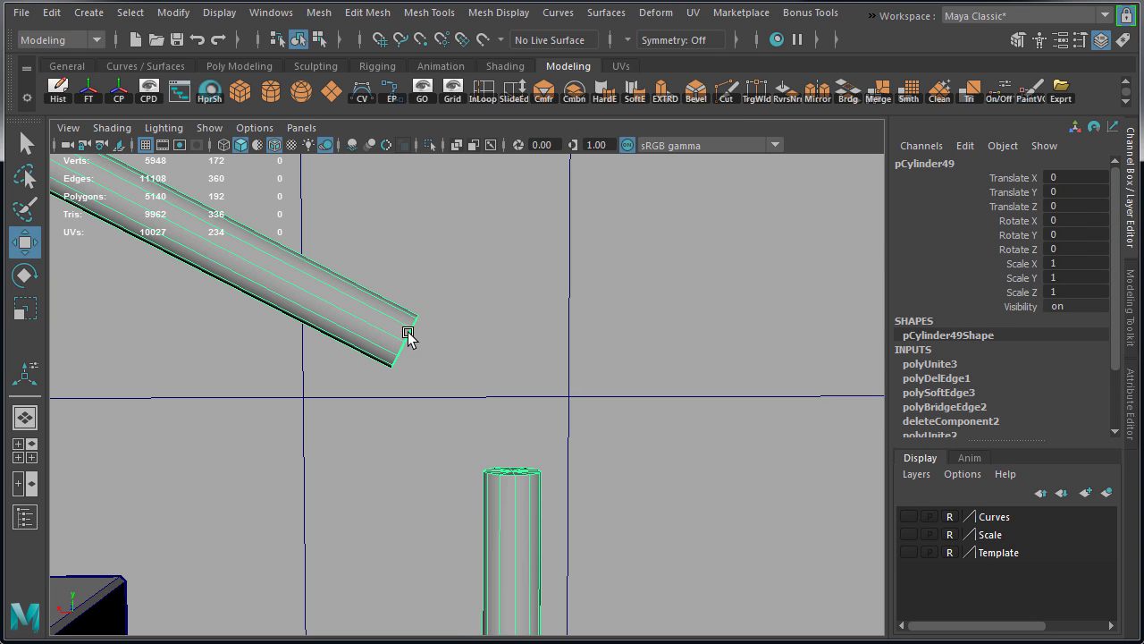
Delete the facing end caps of the upper rail and bottom post, and bridge the openings with a Blend curve and 4 divisions
right_drag(386, 334, 391, 359)
drag(376, 299, 573, 490)
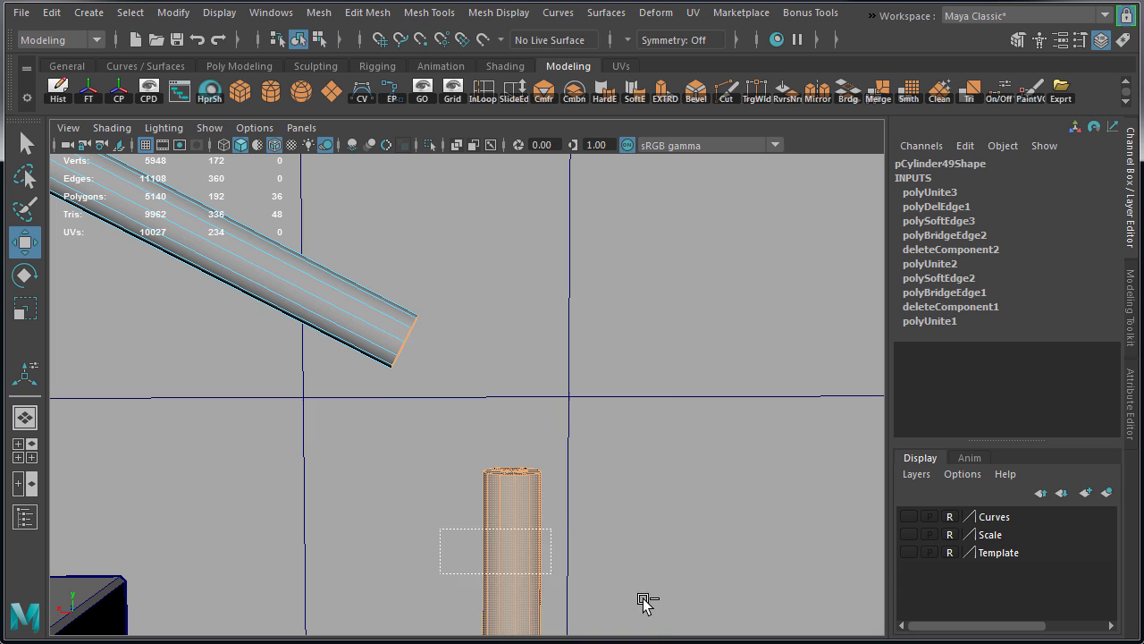
shift+right_drag(590, 231, 612, 479)
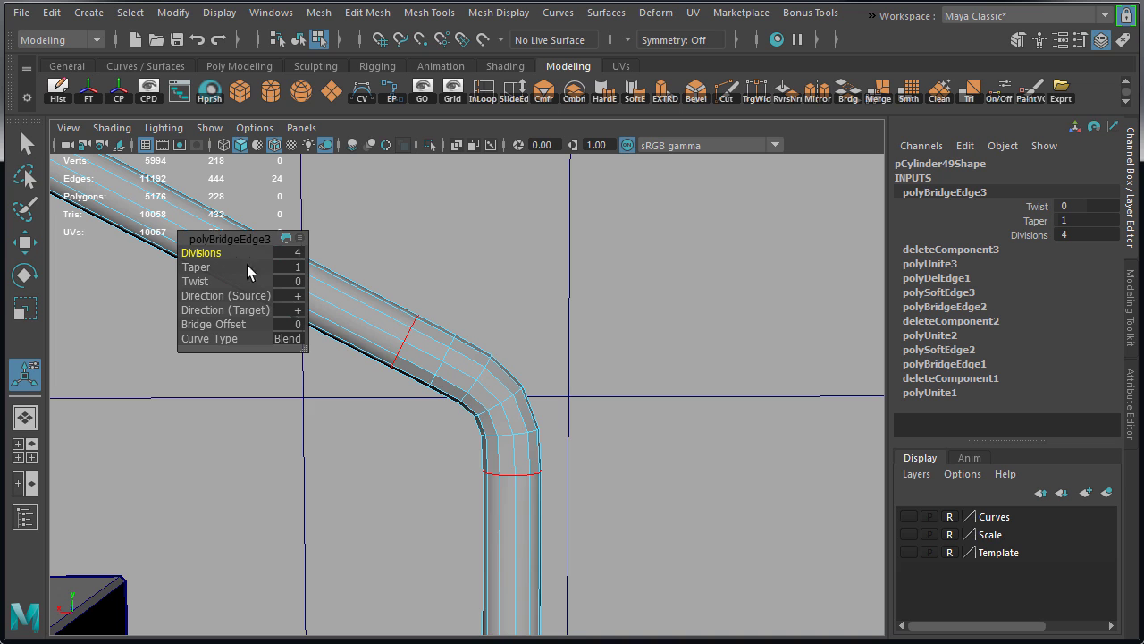
Soften all edges of the combined upper rail and check the bottom bend's shading with the wireframe overlay hidden
alt+right_drag(508, 351, 454, 305)
drag(641, 532, 641, 532)
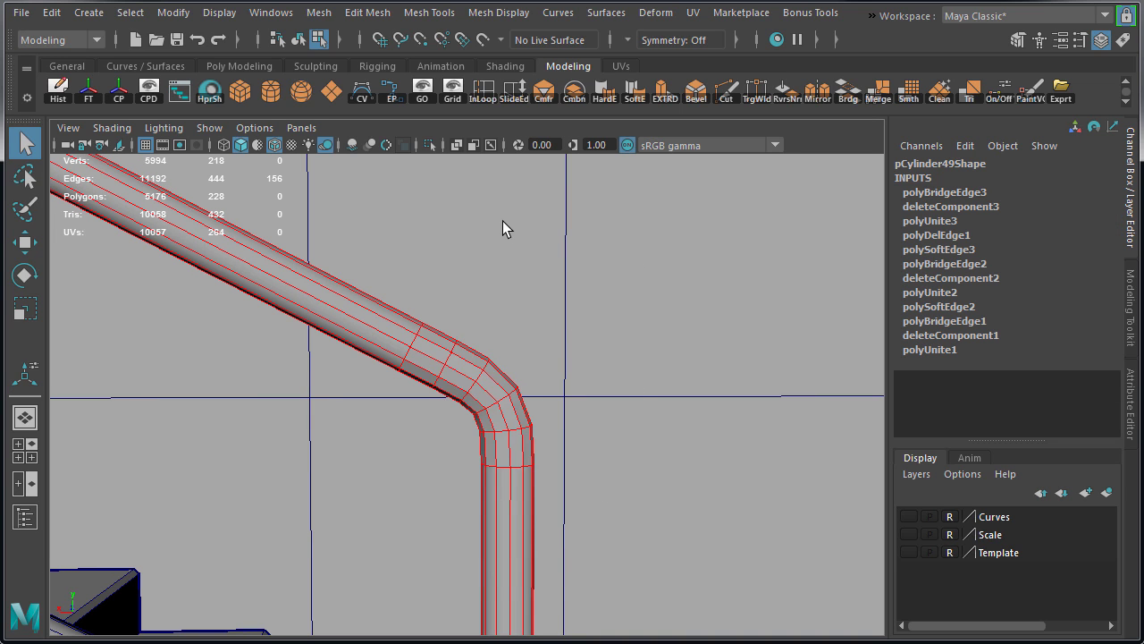
shift+right_drag(503, 221, 643, 228)
right_drag(475, 362, 514, 333)
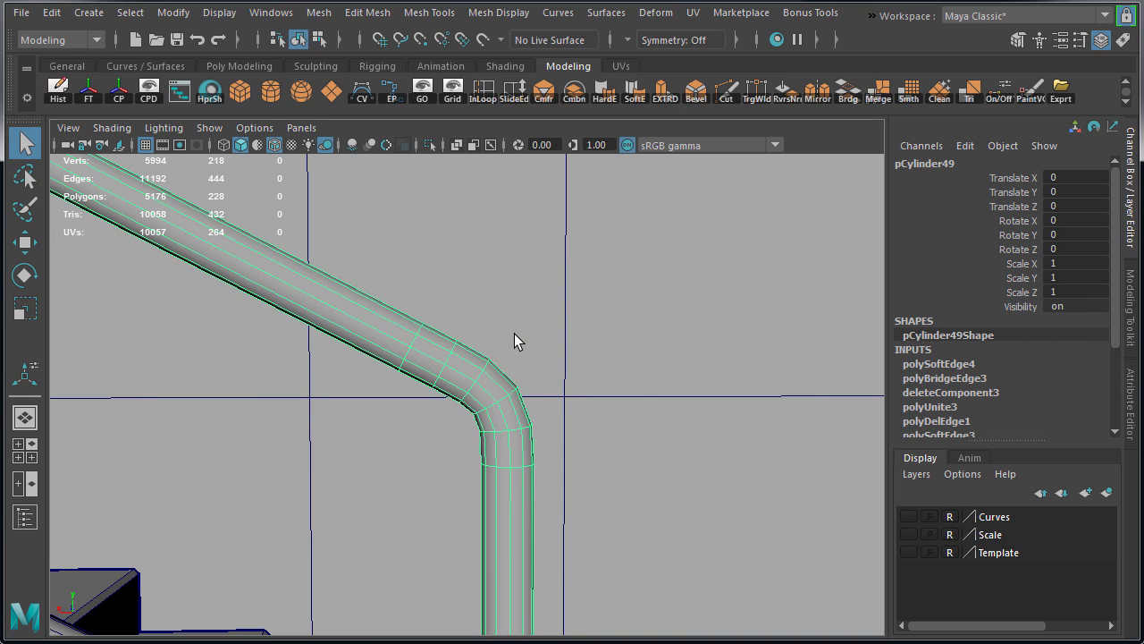
click(275, 146)
click(601, 397)
alt+drag(601, 397, 593, 429)
click(275, 146)
Cut the lower end of the middle stair rail vertically with the Multi-Cut tool and delete the faces beyond the cut
alt+right_drag(636, 366, 581, 394)
alt+drag(581, 393, 566, 516)
alt+middle_drag(566, 516, 593, 386)
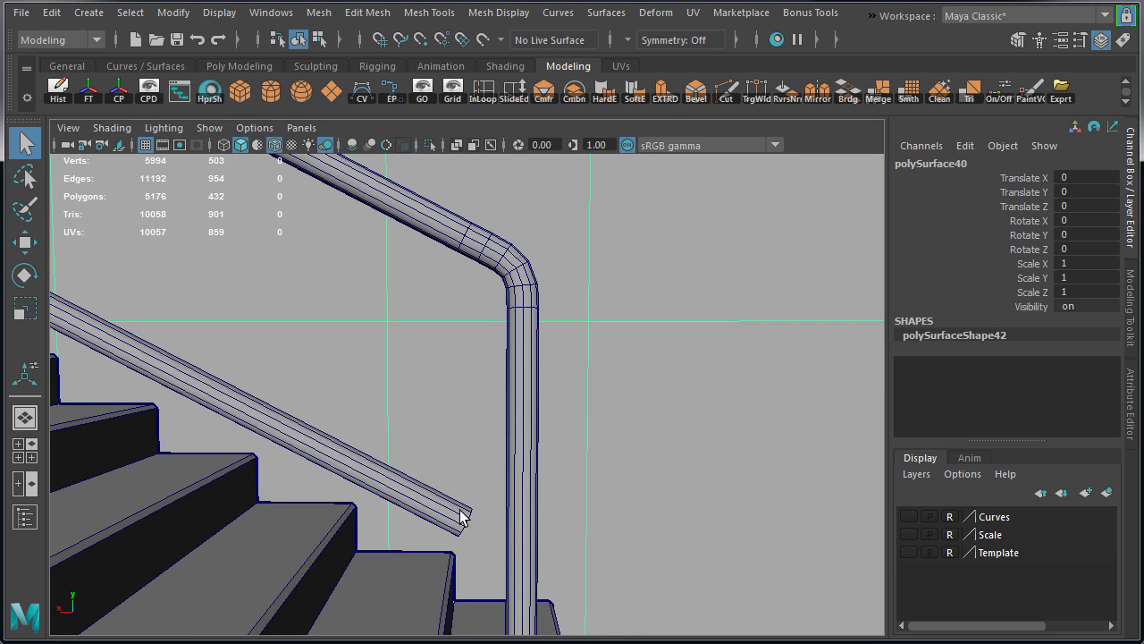
click(461, 510)
key(w)
key(space)
key(space)
alt+middle_drag(689, 562, 685, 373)
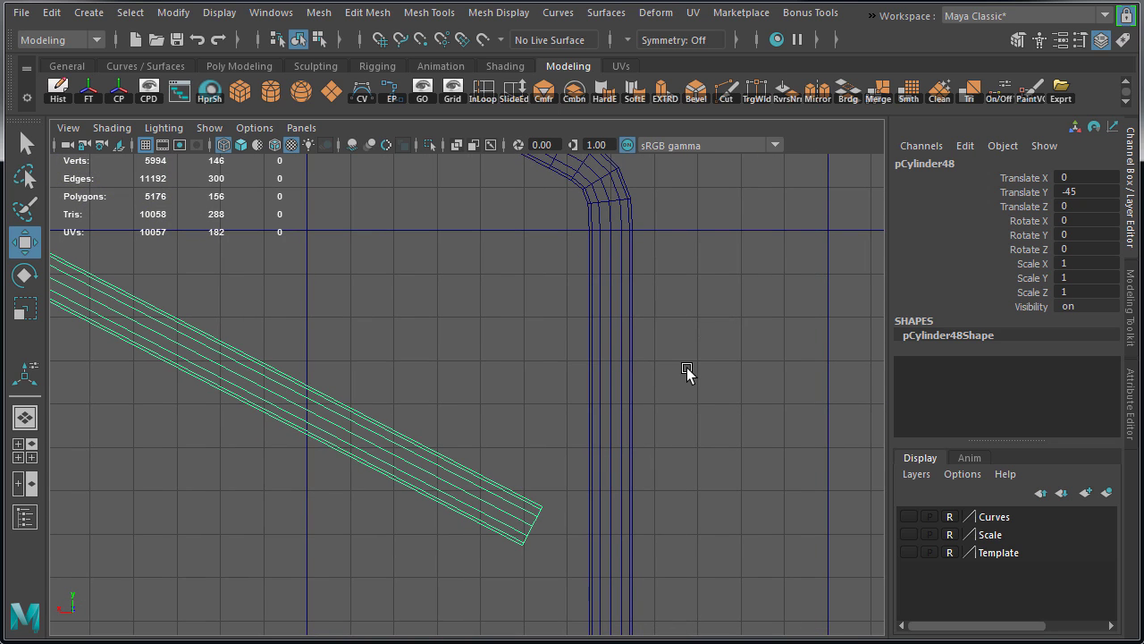
key(ctrl+shift+x)
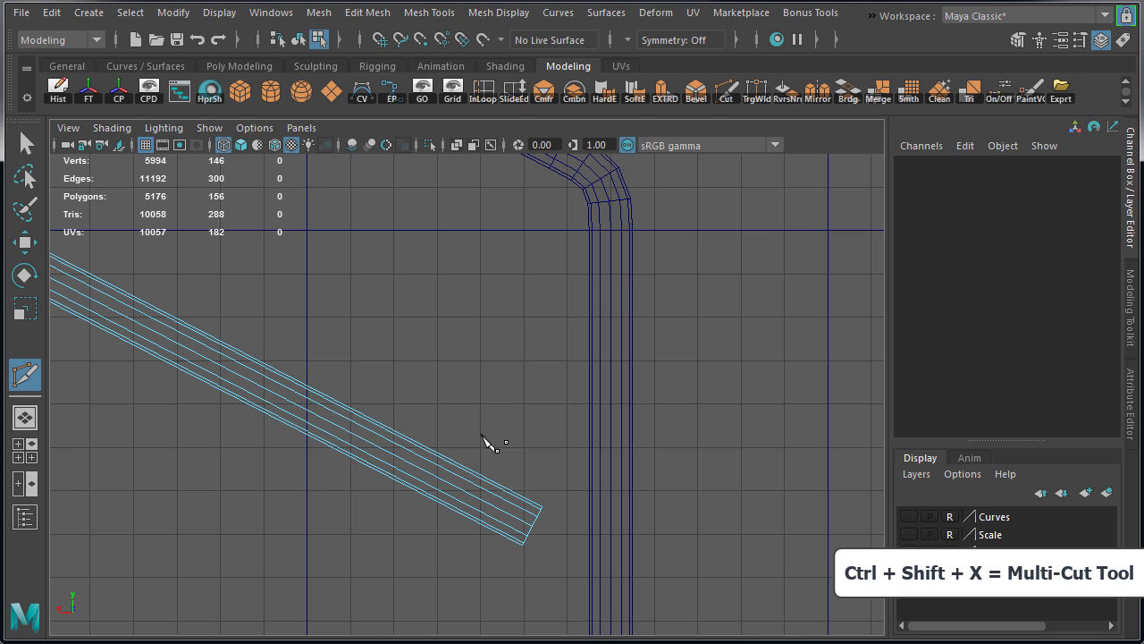
shift+drag(491, 612, 490, 611)
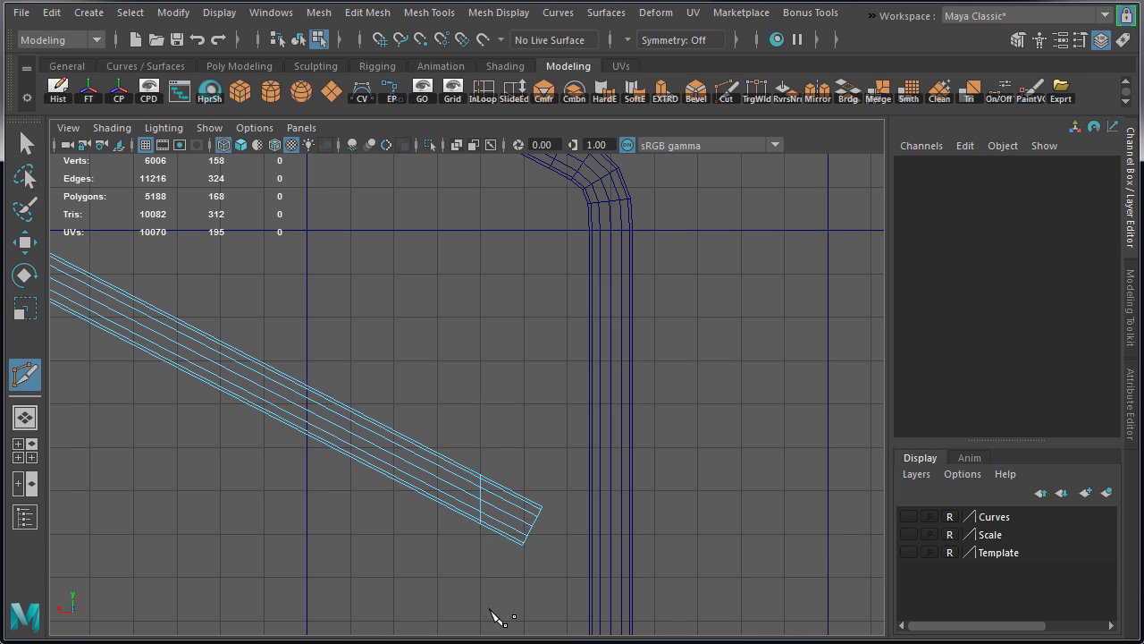
right_drag(514, 509, 515, 420)
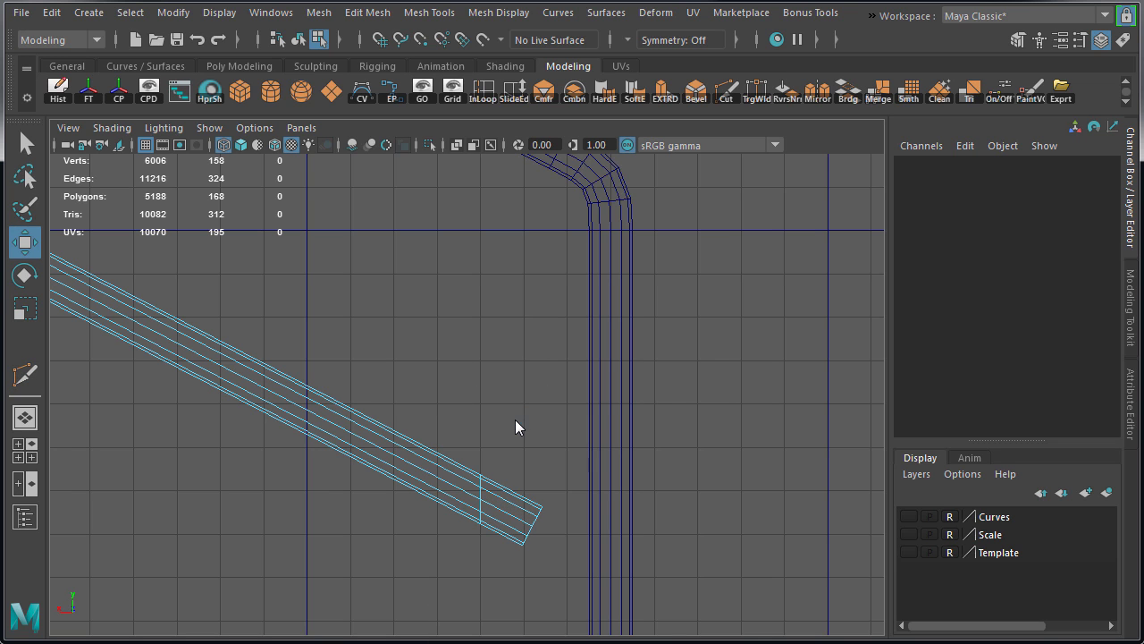
drag(532, 519, 562, 595)
key(Delete)
Move the end vertices of the middle stair rail along its slope into the centre of the bottom post
right_drag(485, 482, 409, 366)
drag(444, 452, 516, 563)
alt+middle_drag(564, 514, 496, 367)
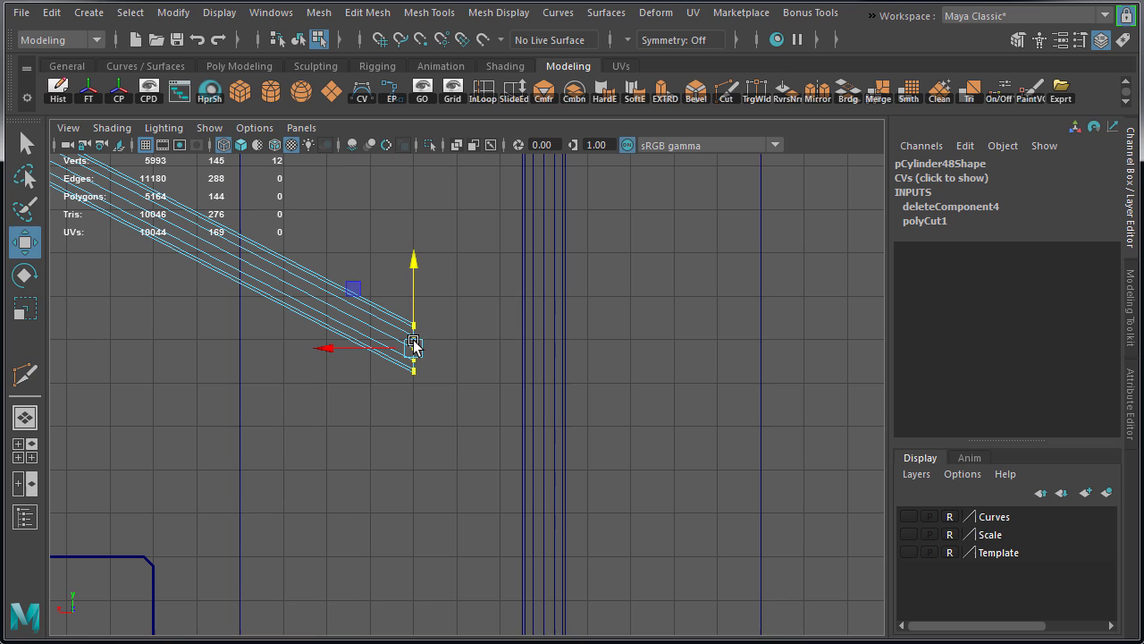
drag(440, 359, 605, 382)
key(space)
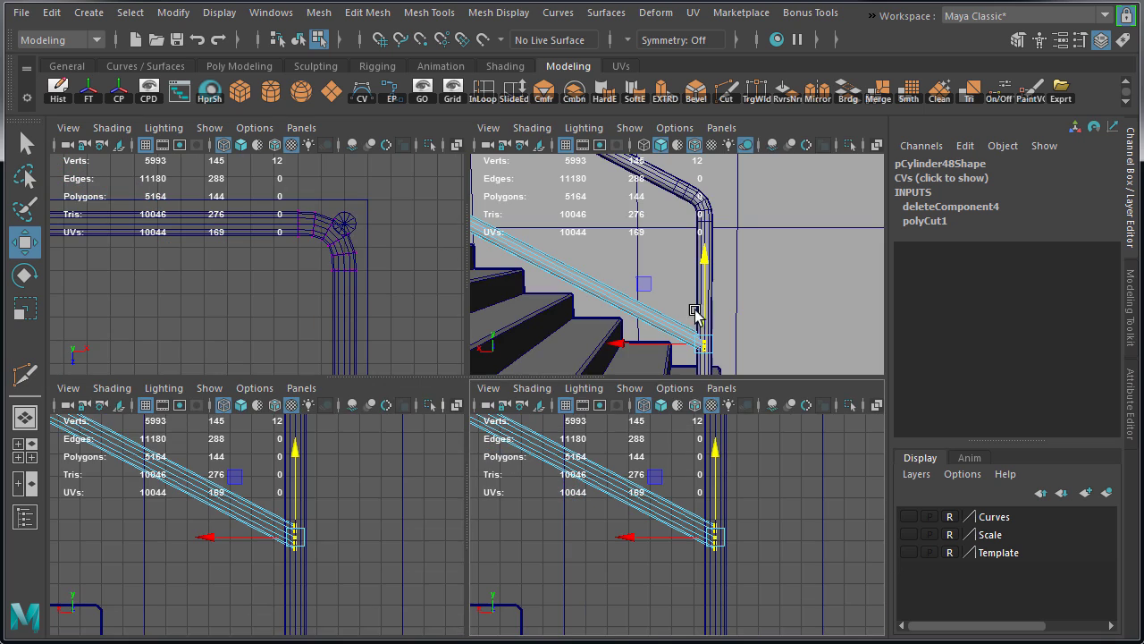
key(space)
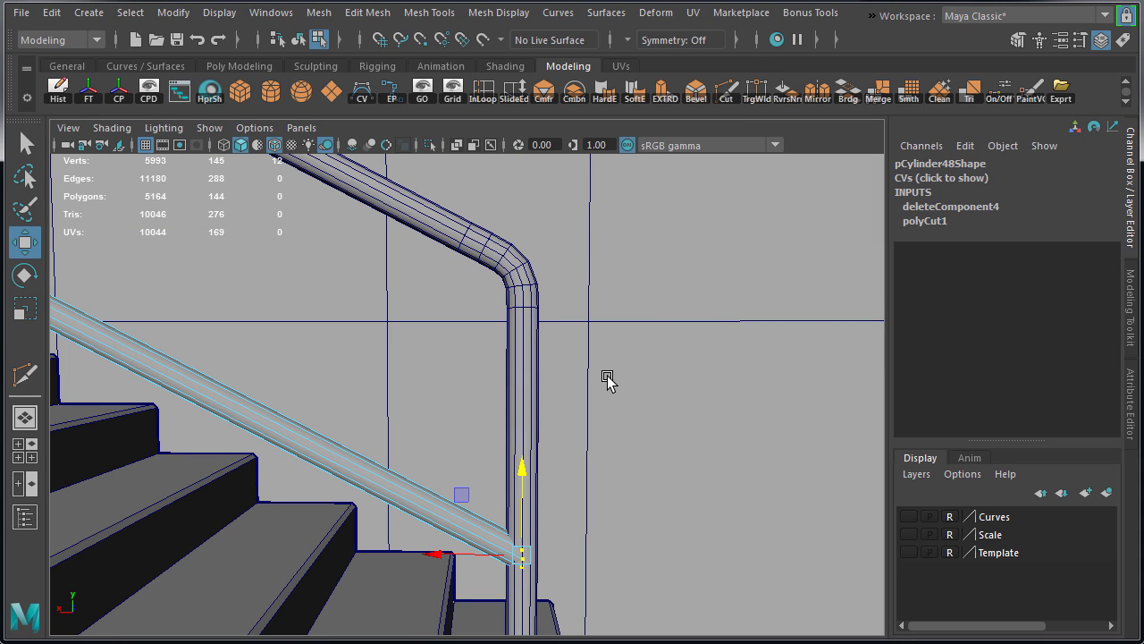
Check the joint between the middle stair rail and the bottom post with the wireframe overlay hidden, and review the stair railing
right_drag(363, 369, 433, 349)
scroll(312, 402, up, 5)
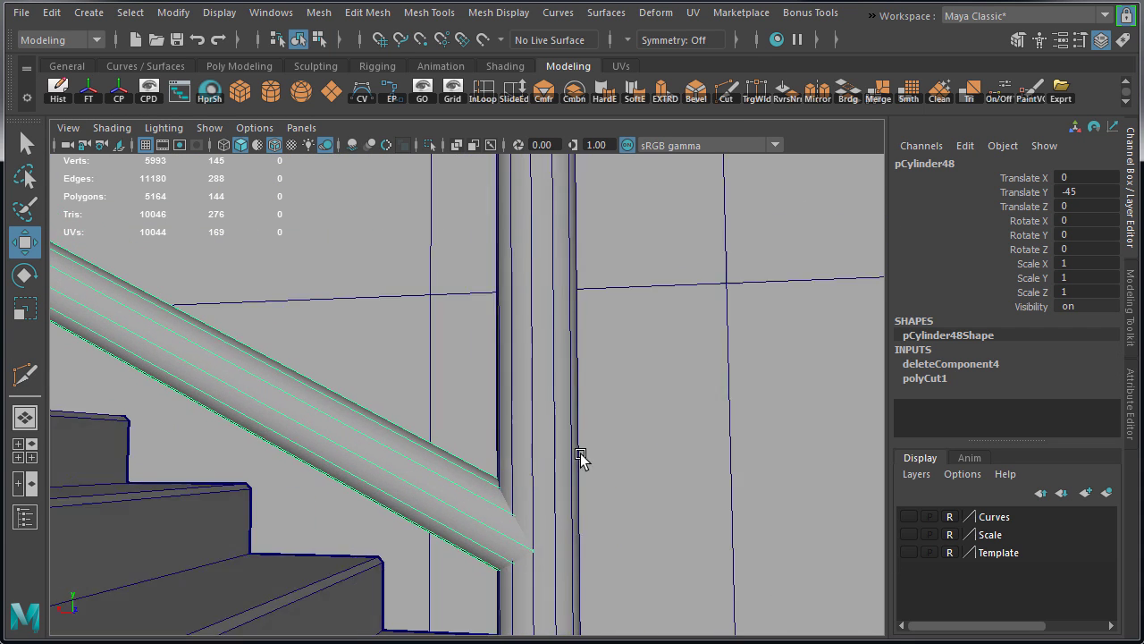
alt+drag(581, 454, 564, 453)
click(276, 145)
click(627, 481)
mouse_move(627, 481)
alt+mouse_down()
mouse_move(676, 357)
mouse_move(435, 468)
mouse_move(710, 462)
mouse_move(817, 513)
mouse_move(845, 496)
mouse_move(781, 483)
mouse_move(709, 427)
alt+mouse_up()
click(276, 145)
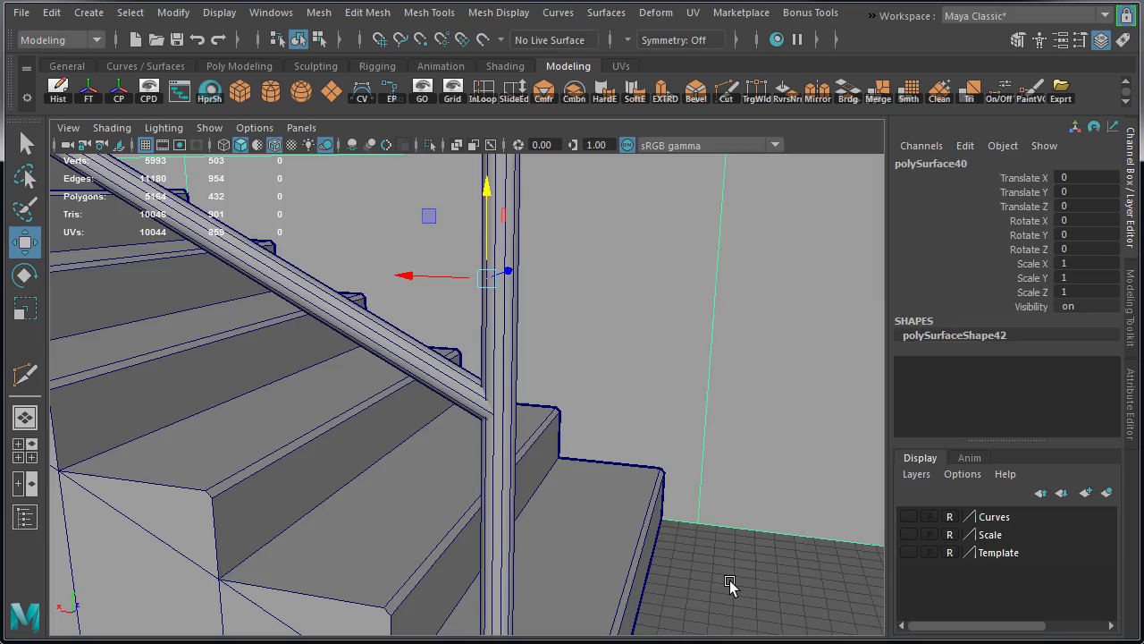
click(731, 583)
alt+right_drag(730, 583, 381, 457)
alt+drag(380, 457, 470, 491)
alt+right_drag(470, 490, 316, 456)
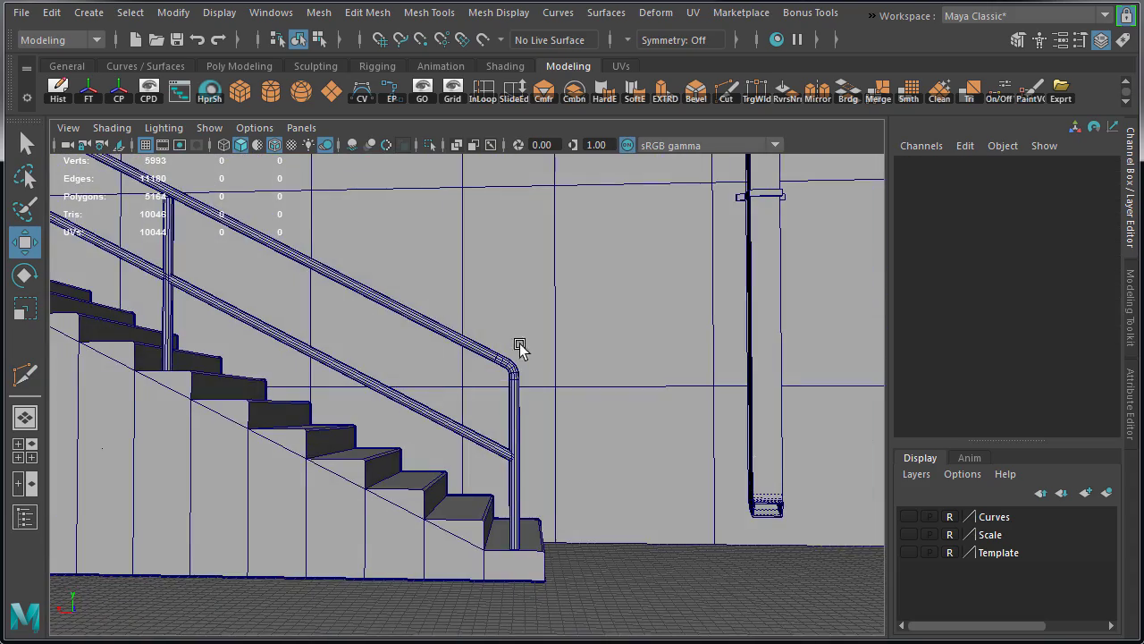
Delete the edge loop where the bottom bend meets the straight upper stair rail
scroll(608, 468, up, 5)
right_drag(531, 371, 531, 322)
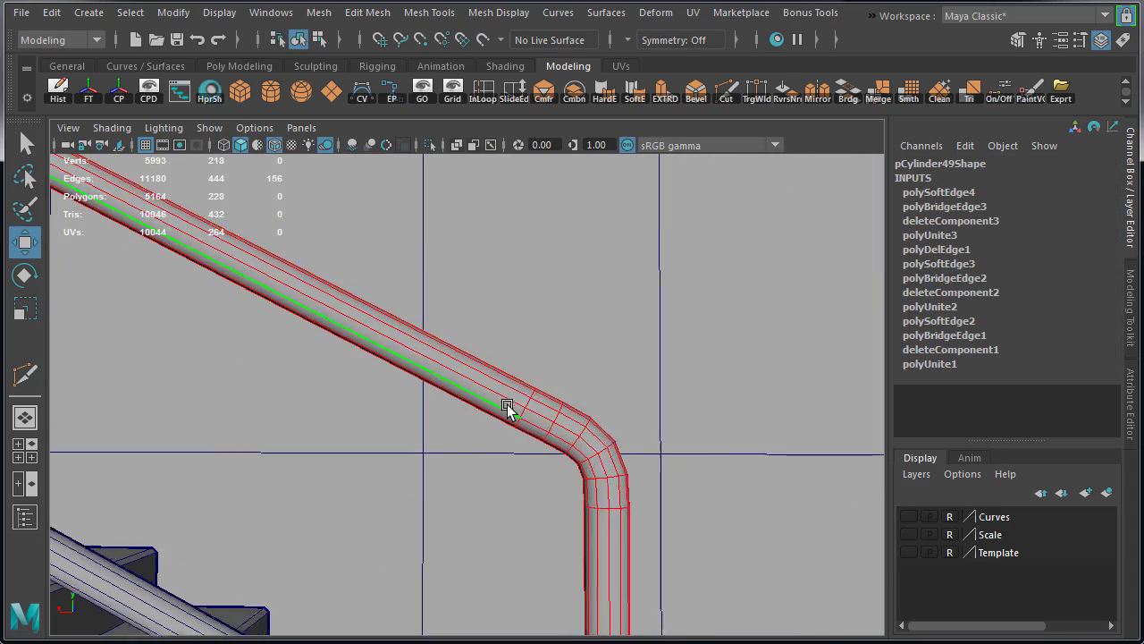
double_click(507, 408)
scroll(551, 407, up, 1)
key(Delete)
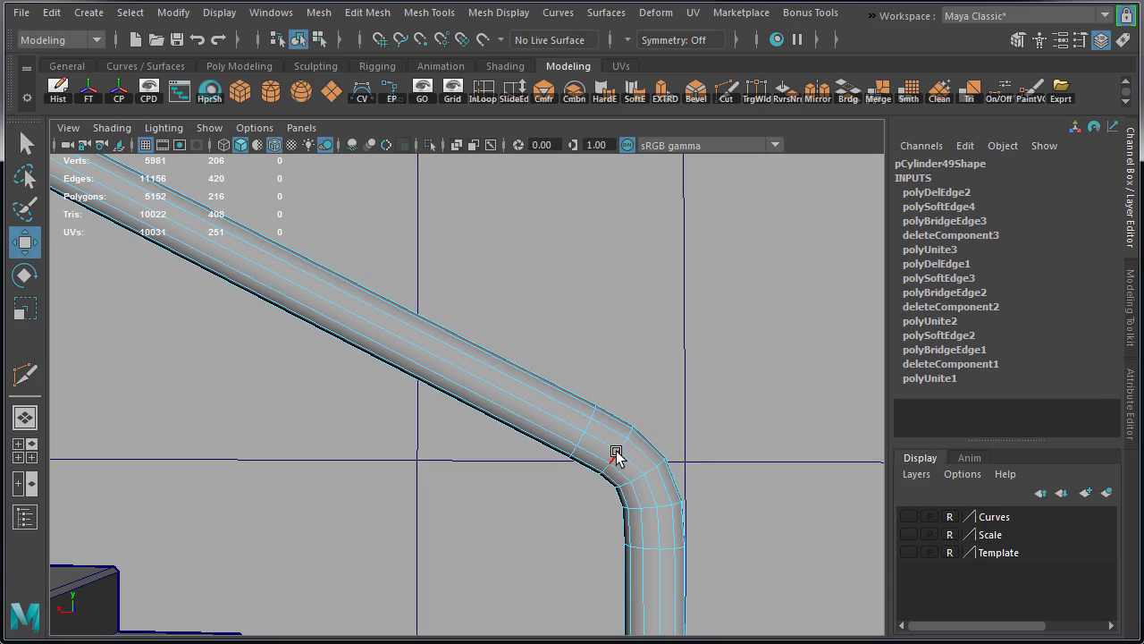
right_drag(616, 372, 715, 347)
Select the wall-side end post together with the upper rail of the landing
alt+right_drag(730, 432, 495, 491)
alt+middle_drag(496, 491, 612, 484)
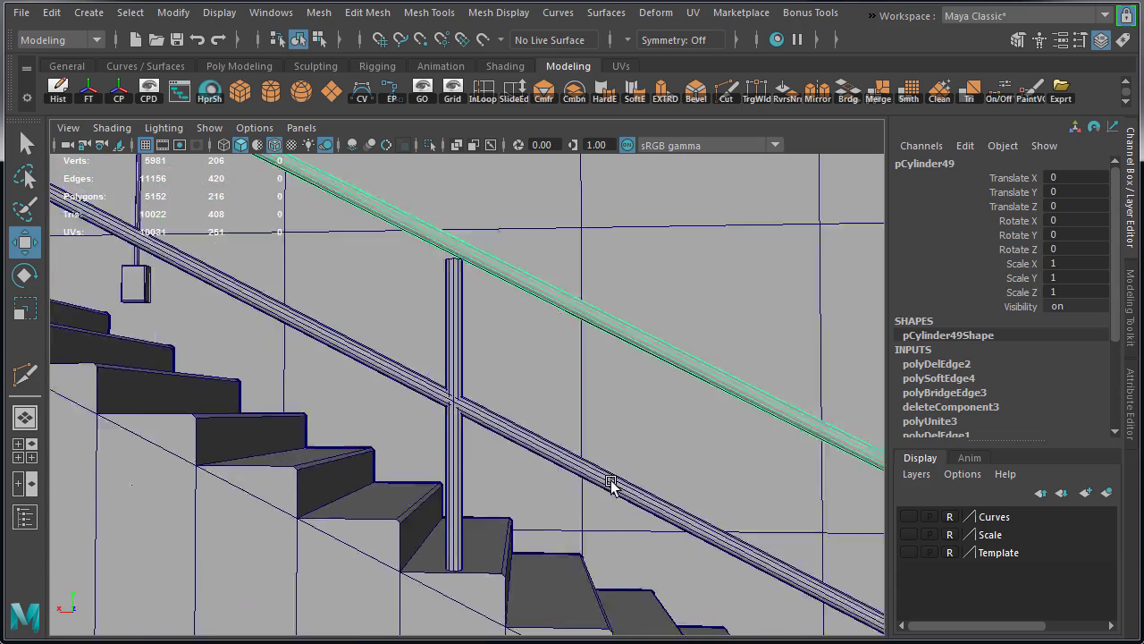
alt+right_drag(611, 484, 459, 429)
alt+drag(460, 430, 556, 437)
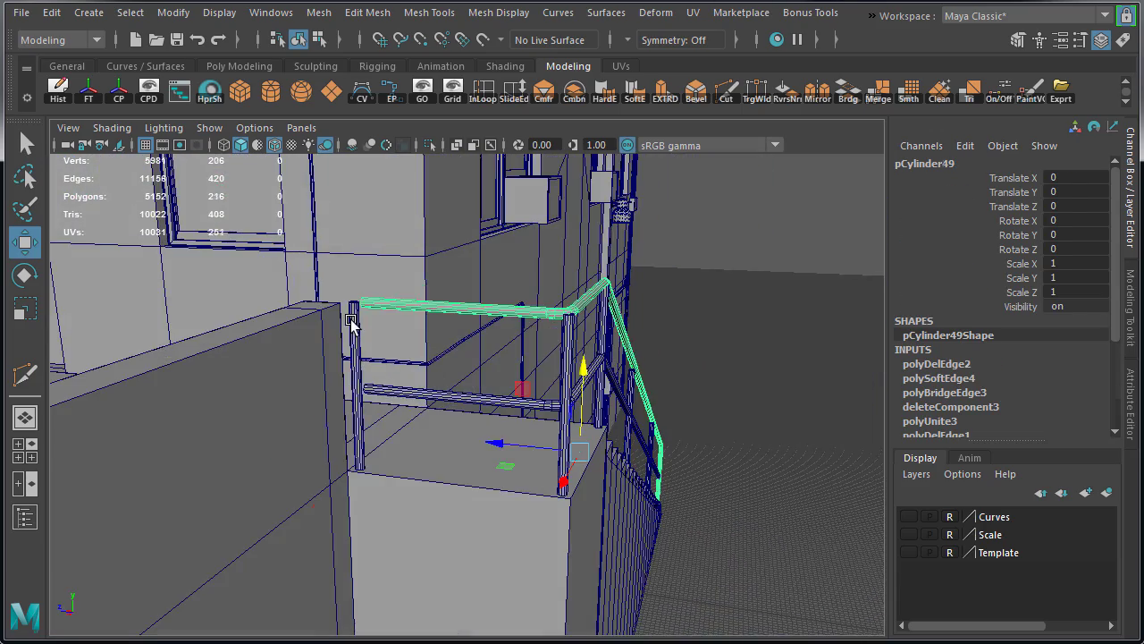
click(352, 321)
key(f)
click(718, 328)
alt+drag(718, 329, 641, 299)
alt+middle_drag(641, 300, 627, 418)
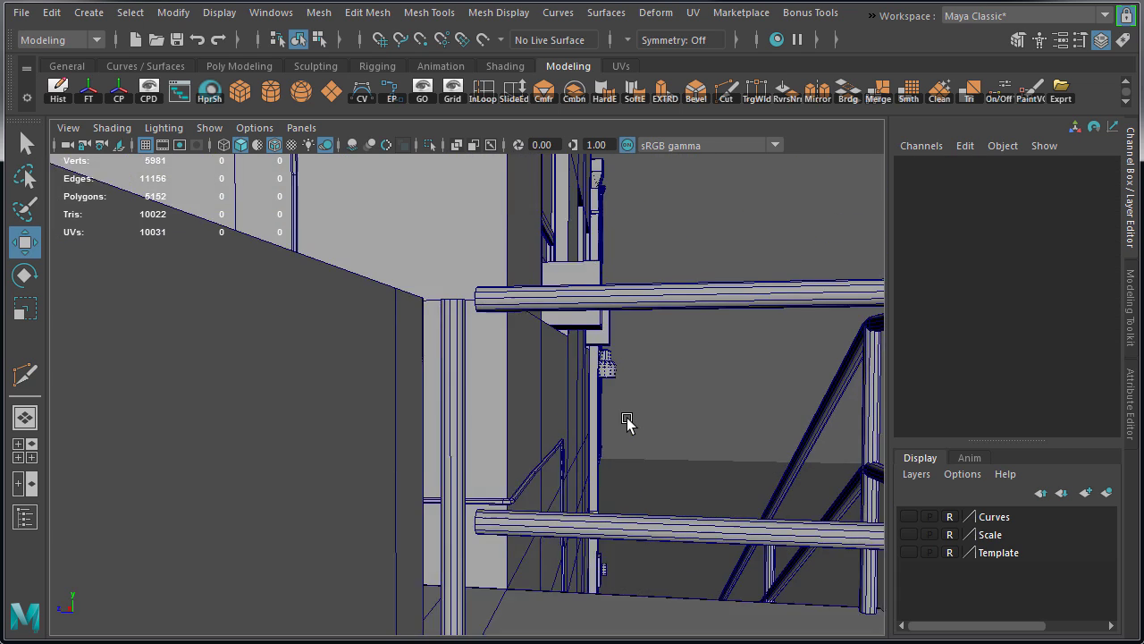
alt+drag(627, 424, 476, 325)
click(452, 316)
shift+click(542, 300)
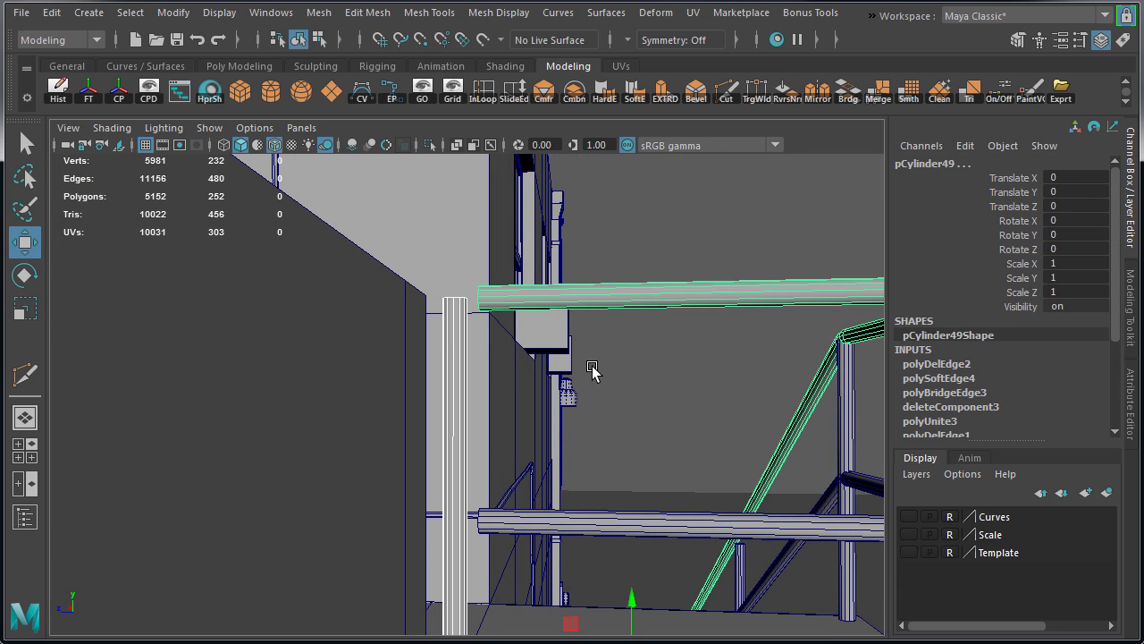
Isolate the selected wall-side post and upper rail in the side orthographic wireframe view
alt+drag(592, 368, 654, 421)
key(space)
key(space)
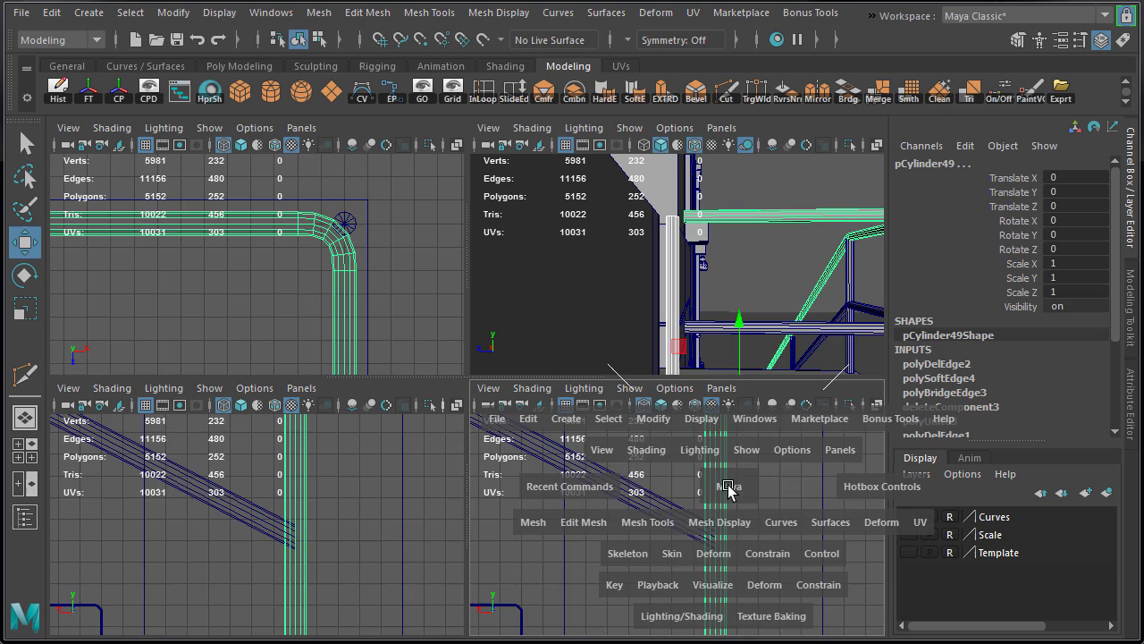
drag(729, 486, 834, 497)
key(space)
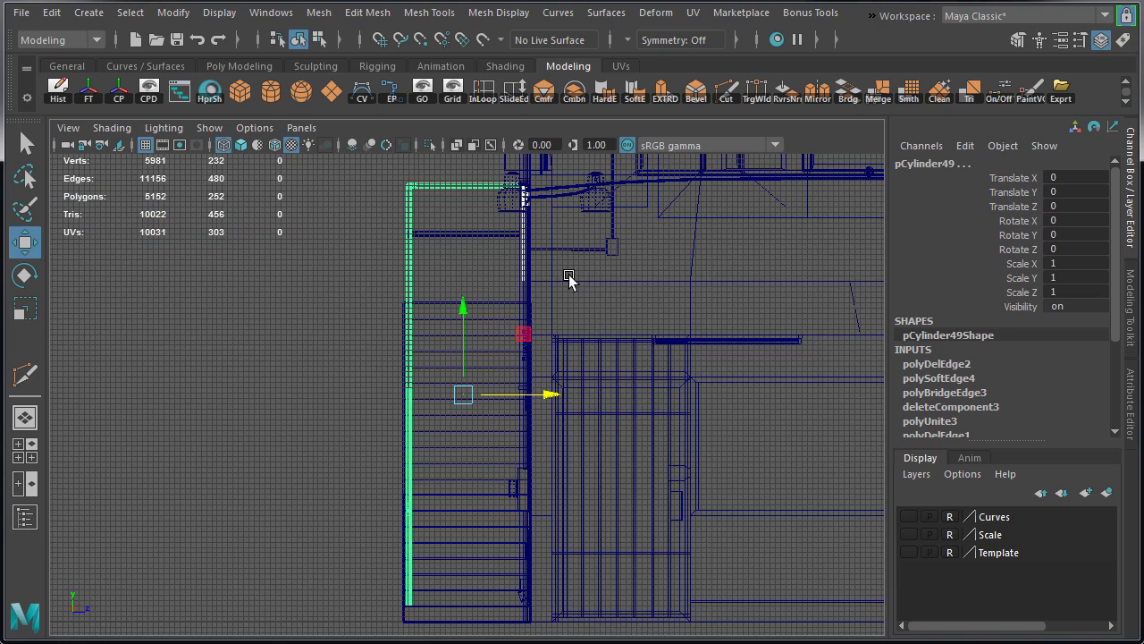
alt+middle_drag(567, 272, 552, 446)
alt+right_drag(399, 393, 679, 366)
alt+middle_drag(678, 367, 588, 481)
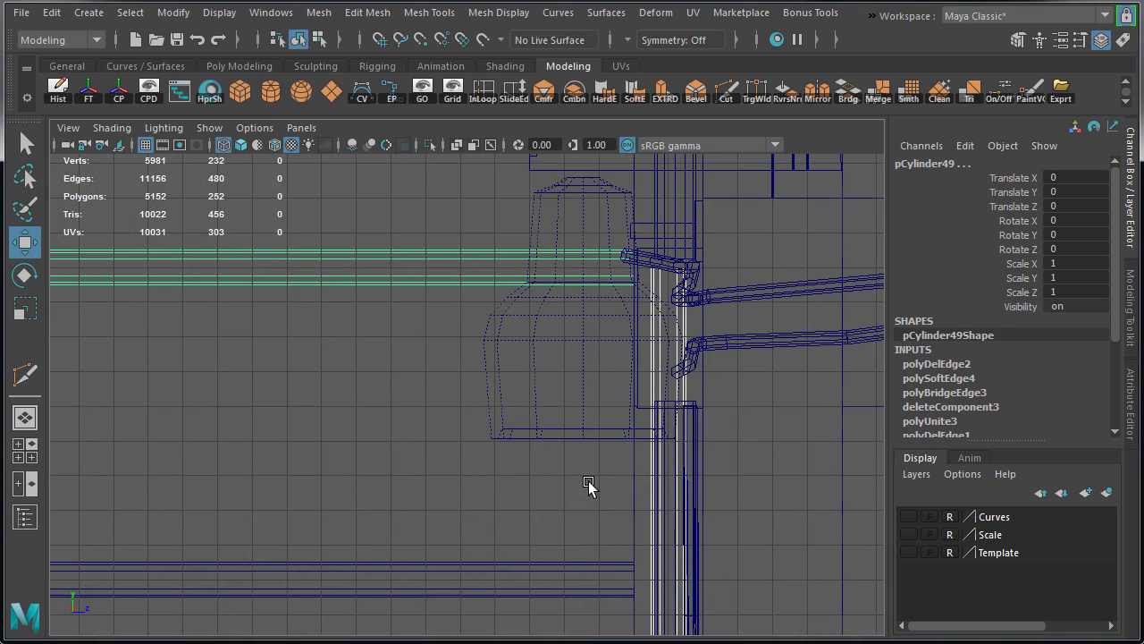
key(ctrl+1)
Snap the post's top vertices down two grid squares and the upper rail's end vertices back one, and end the isolation
alt+middle_drag(600, 376, 574, 402)
alt+right_drag(574, 402, 726, 427)
alt+middle_drag(726, 426, 625, 469)
right_click(724, 284)
click(639, 284)
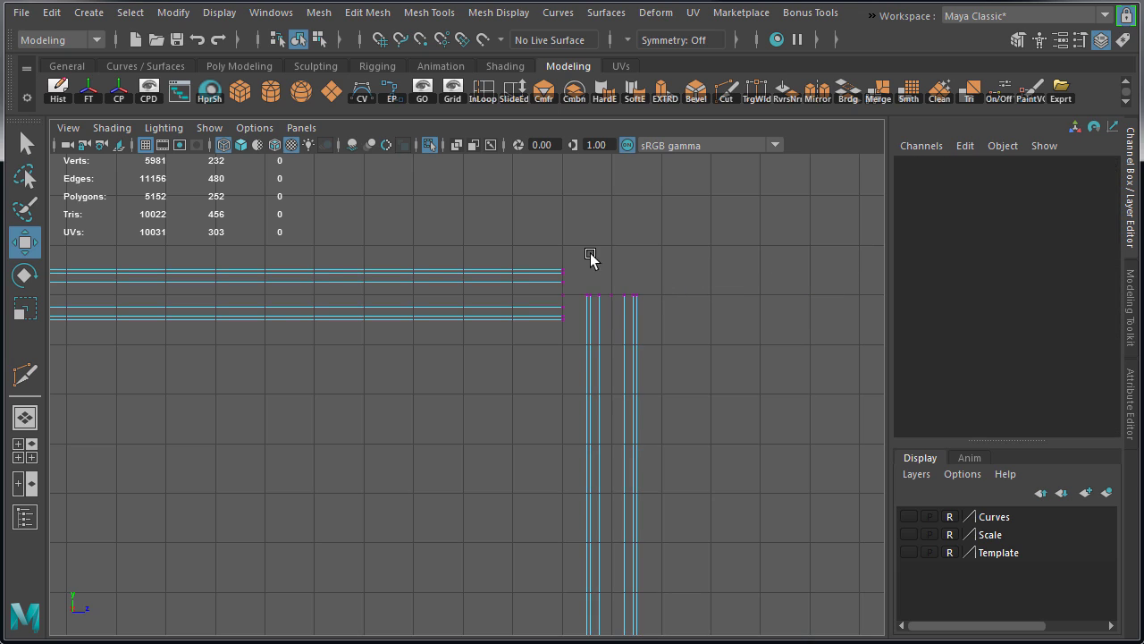
drag(670, 333, 670, 332)
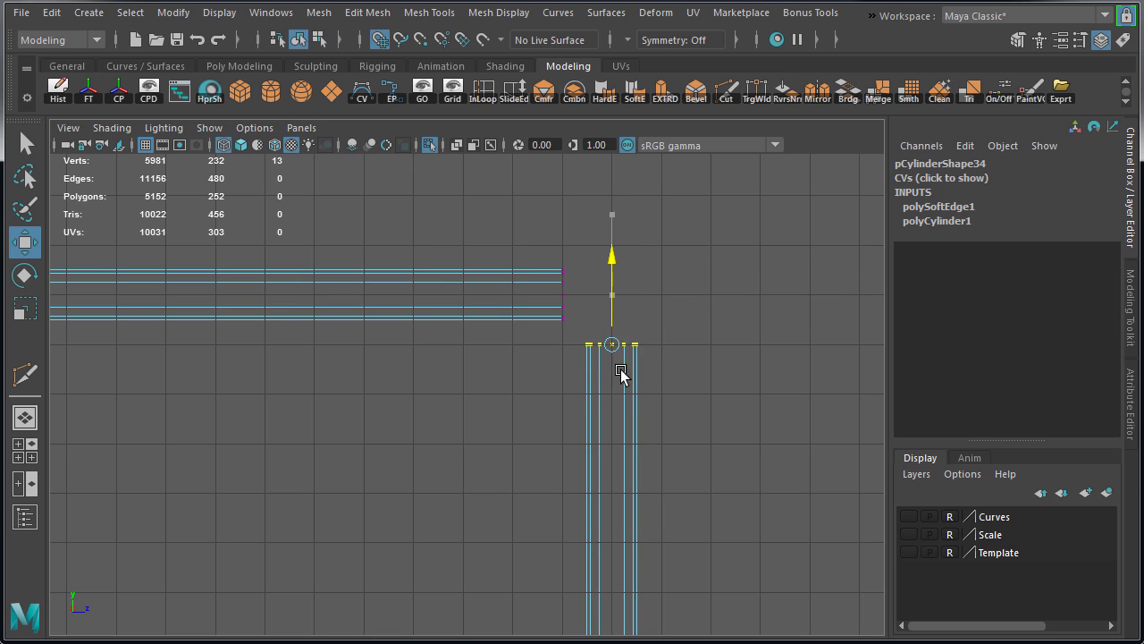
drag(514, 236, 578, 343)
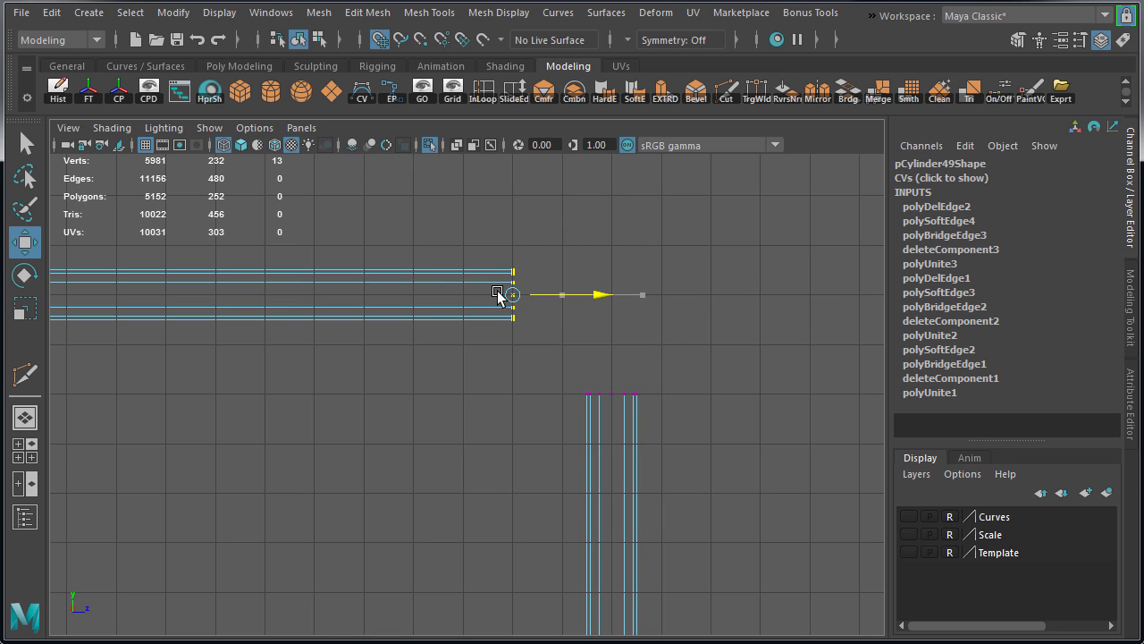
key(ctrl+1)
key(space)
key(space)
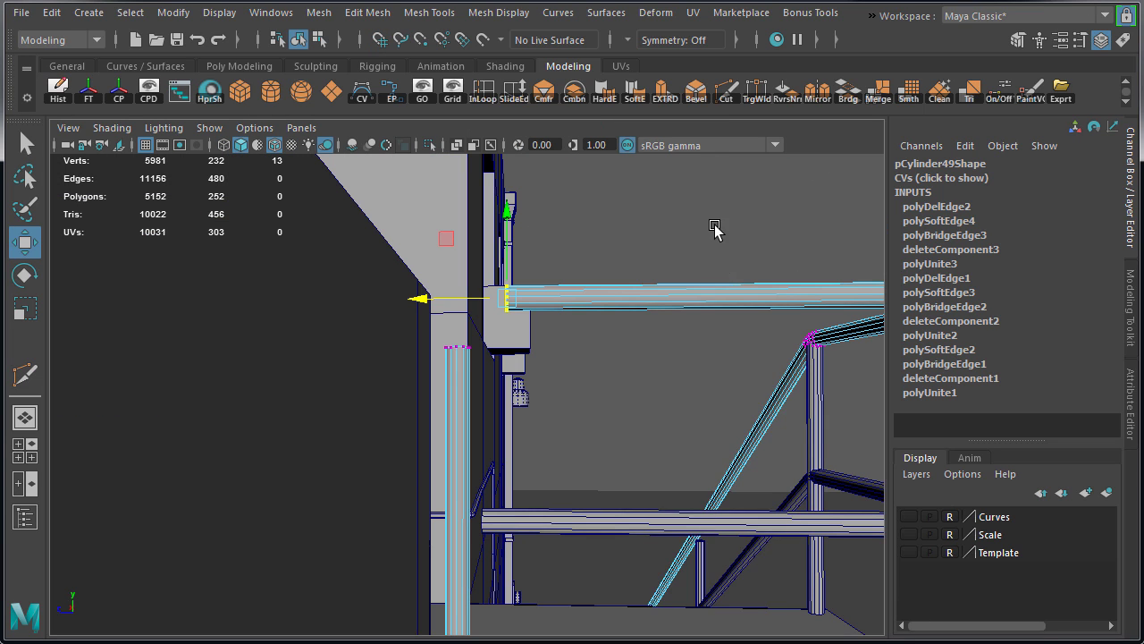
Combine the wall-side end post and the upper rail into one mesh
right_drag(714, 227, 780, 200)
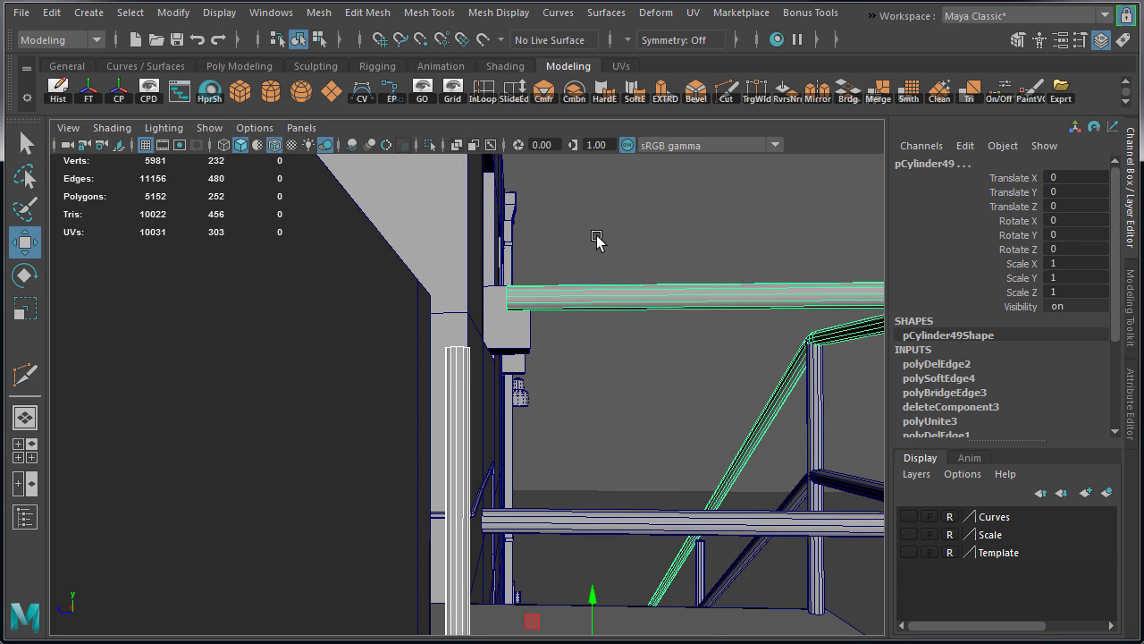
shift+right_click(619, 209)
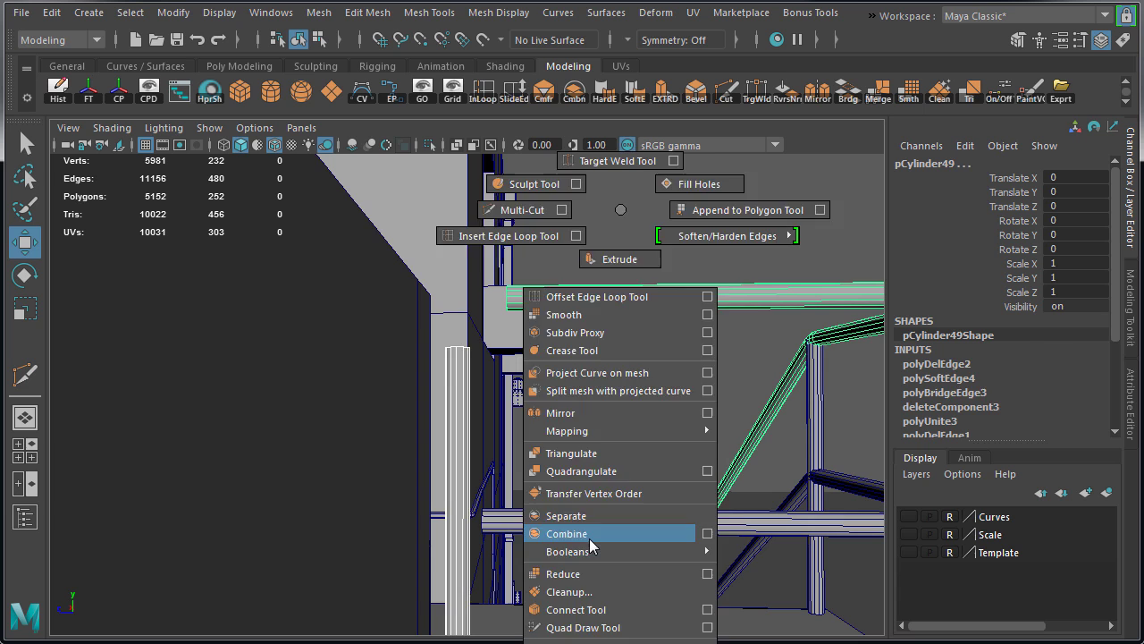
shift+right_drag(589, 539, 587, 534)
Delete the facing end caps of the wall-side post and upper rail, and bridge the openings with a divided, blended curve
alt+middle_drag(593, 210, 606, 240)
right_drag(607, 240, 607, 194)
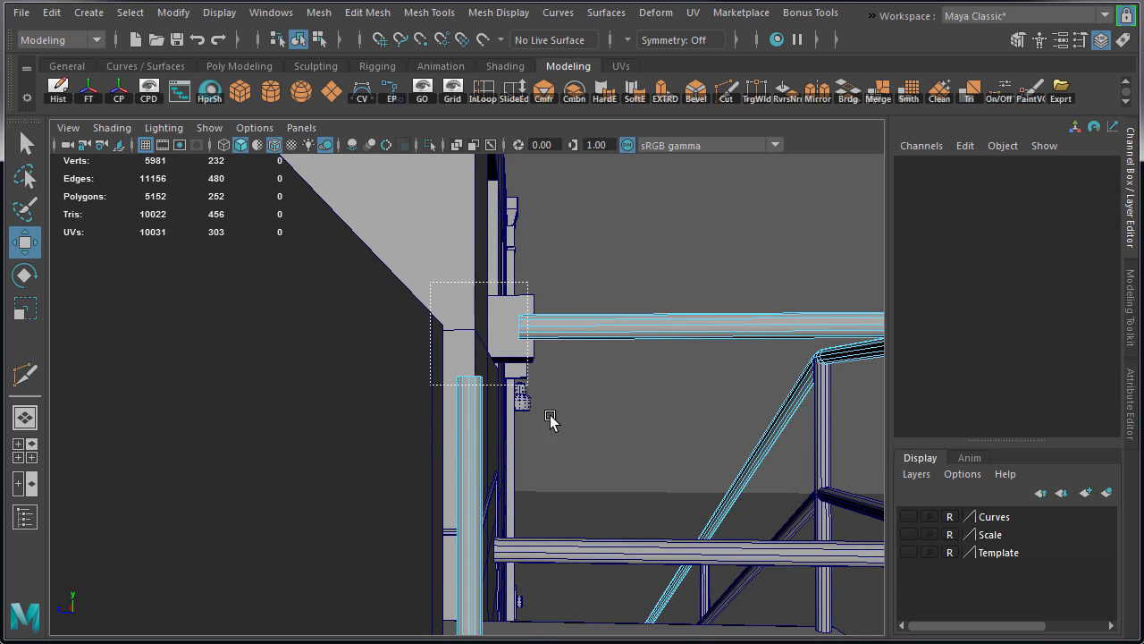
drag(550, 415, 552, 418)
ctrl+drag(586, 275, 626, 358)
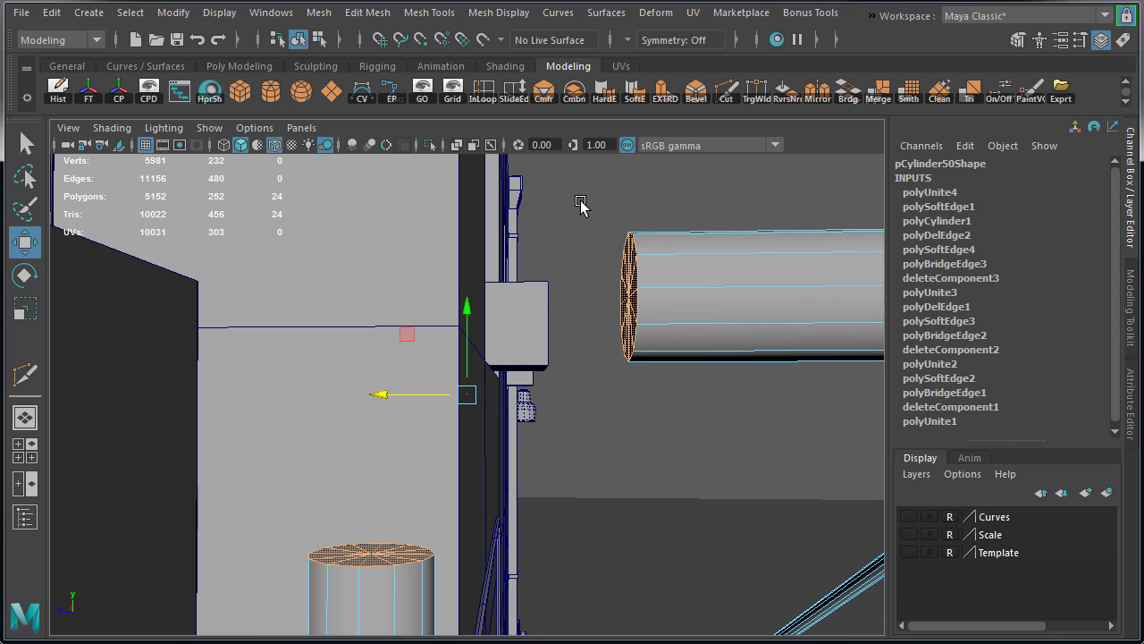
shift+right_drag(572, 203, 566, 252)
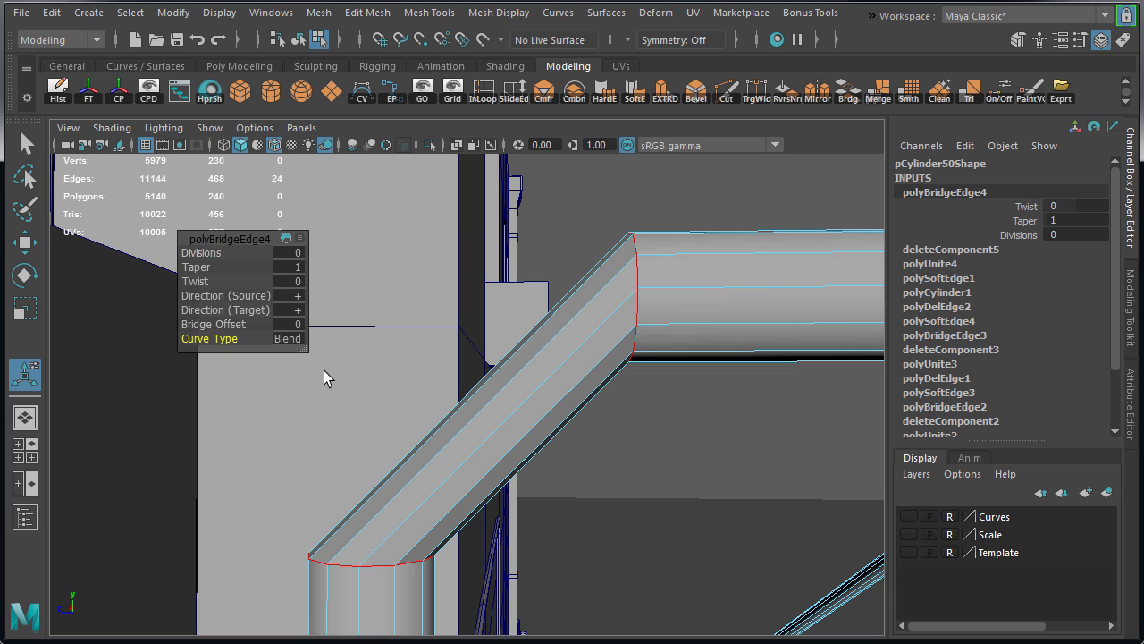
drag(217, 252, 239, 252)
Soften the edges of the new wall-side bend and check its shading with the wireframe overlay hidden
right_click(460, 286)
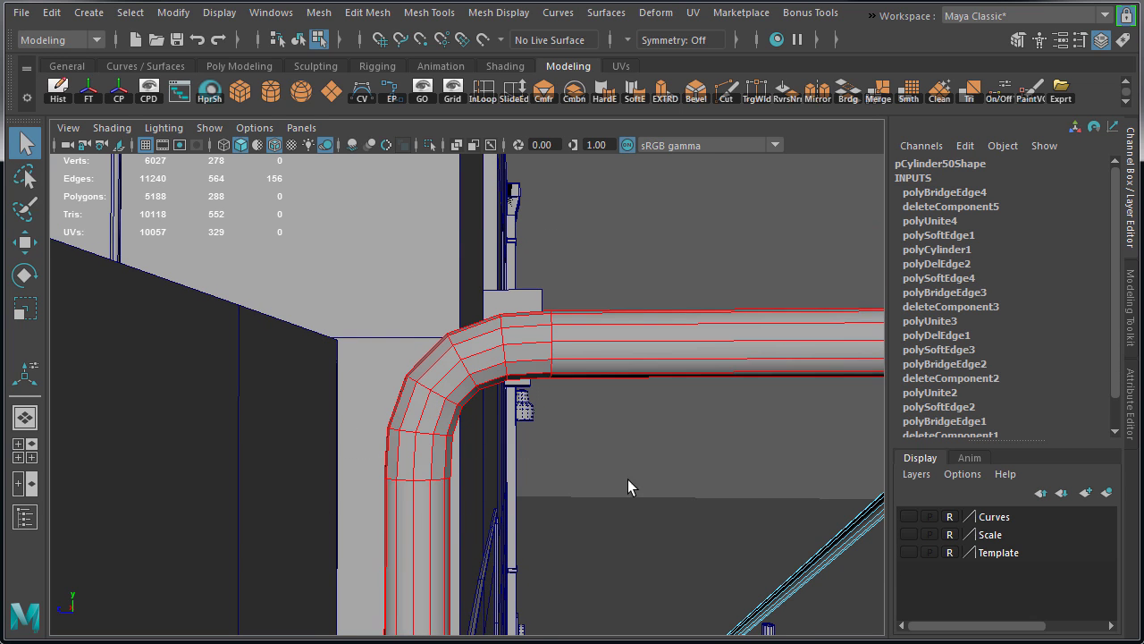
shift+right_click(699, 197)
shift+right_drag(699, 198, 767, 206)
right_drag(691, 253, 738, 227)
click(274, 144)
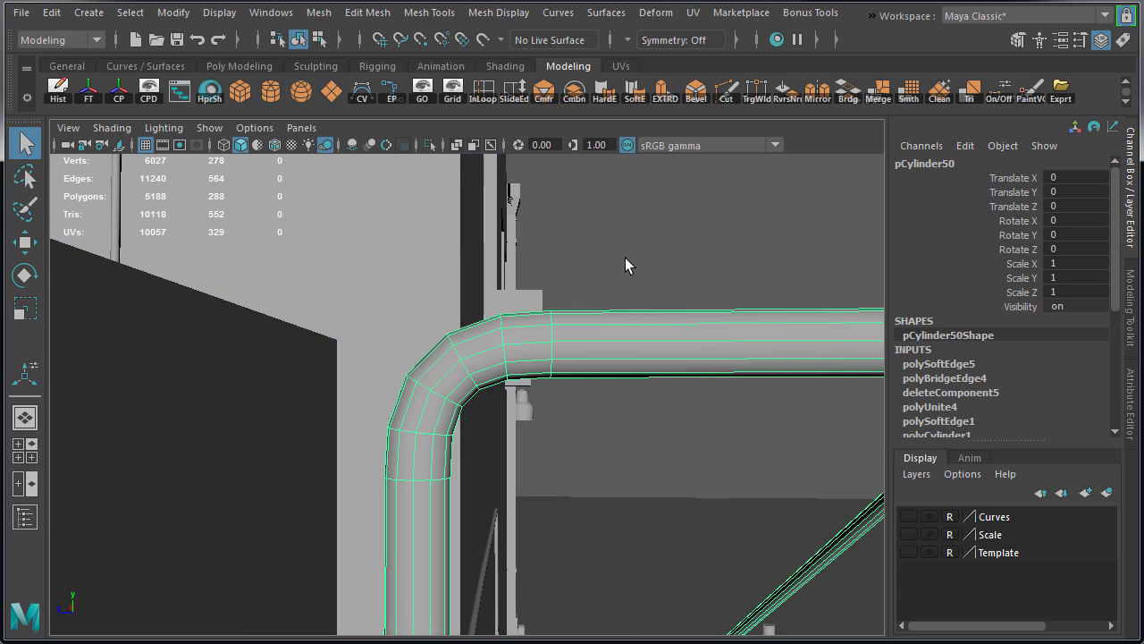
click(625, 257)
mouse_move(625, 257)
alt+mouse_down()
mouse_move(589, 291)
mouse_move(299, 301)
alt+mouse_up()
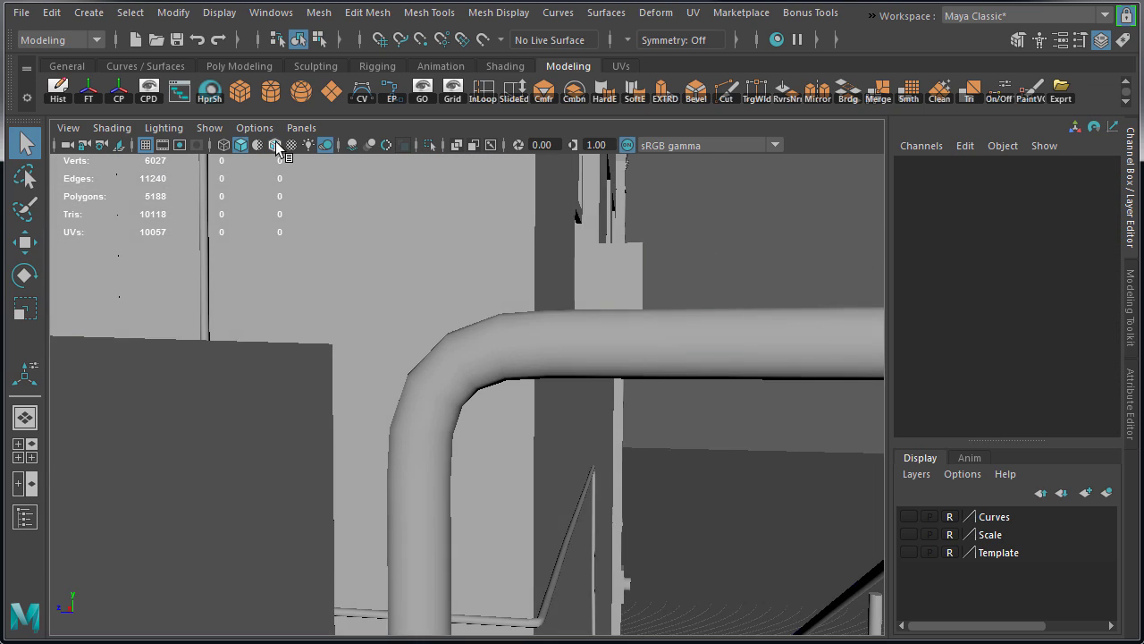
click(274, 145)
Delete the end cap faces of the middle landing rail beside the wall-side post
alt+right_drag(679, 465, 626, 469)
alt+middle_drag(626, 469, 572, 403)
alt+right_drag(572, 403, 509, 412)
alt+drag(510, 413, 499, 420)
click(489, 466)
alt+right_drag(489, 466, 529, 430)
key(f)
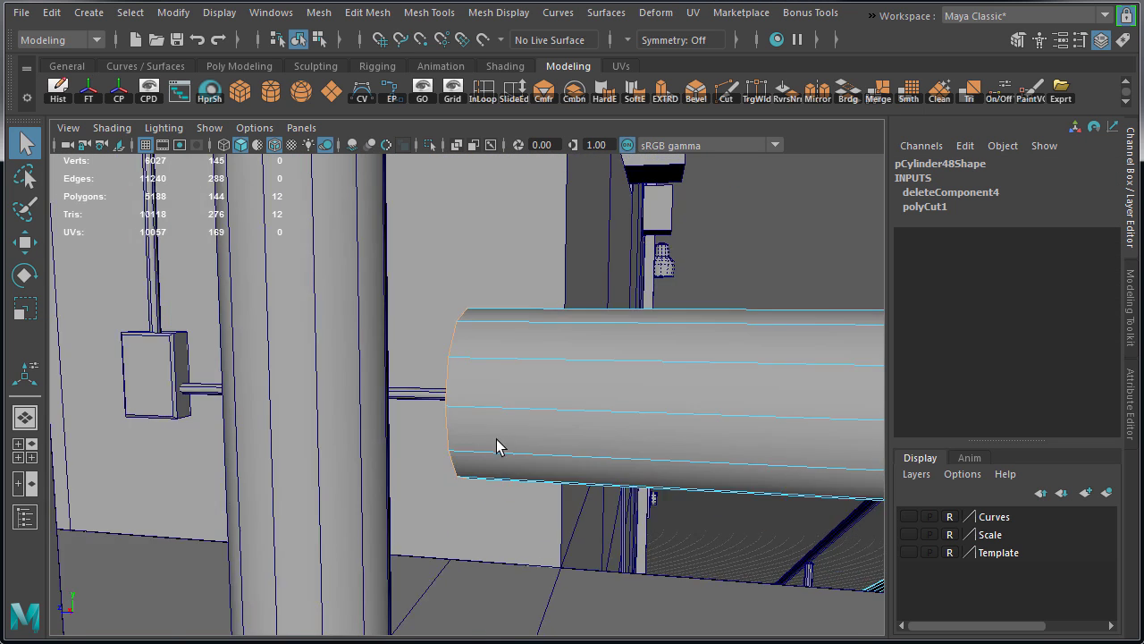
alt+drag(497, 447, 572, 462)
key(Delete)
Snap the open end vertices of the middle landing rail along its length to the grid inside the wall-side post
right_drag(579, 364, 523, 372)
drag(384, 265, 447, 400)
drag(515, 521, 519, 525)
alt+drag(705, 491, 467, 335)
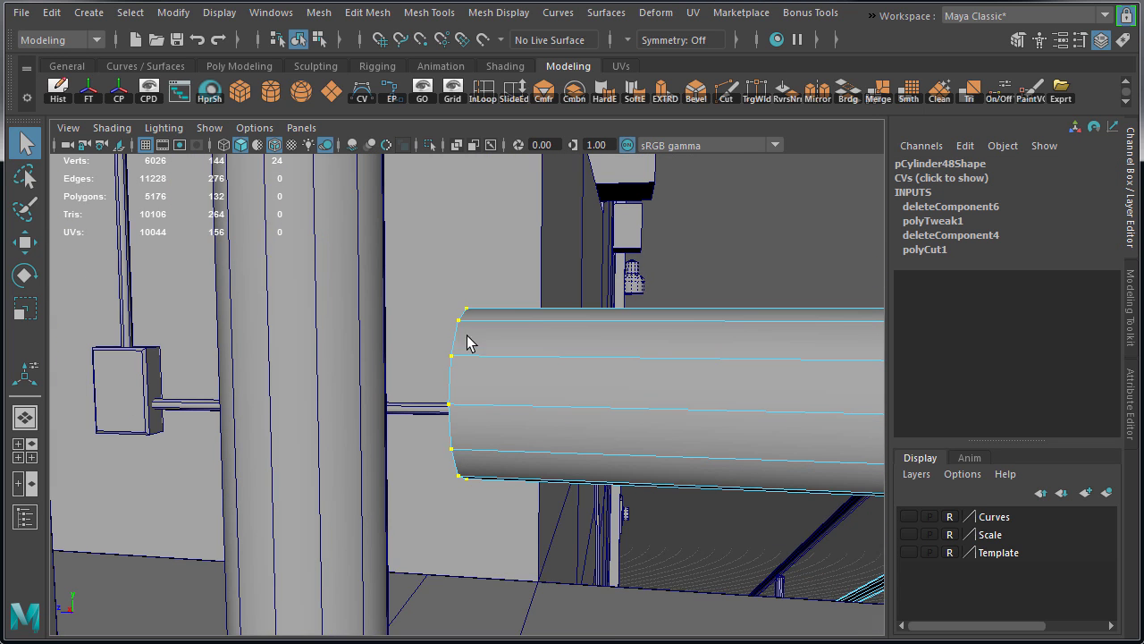
drag(604, 621, 588, 603)
key(w)
key(x)
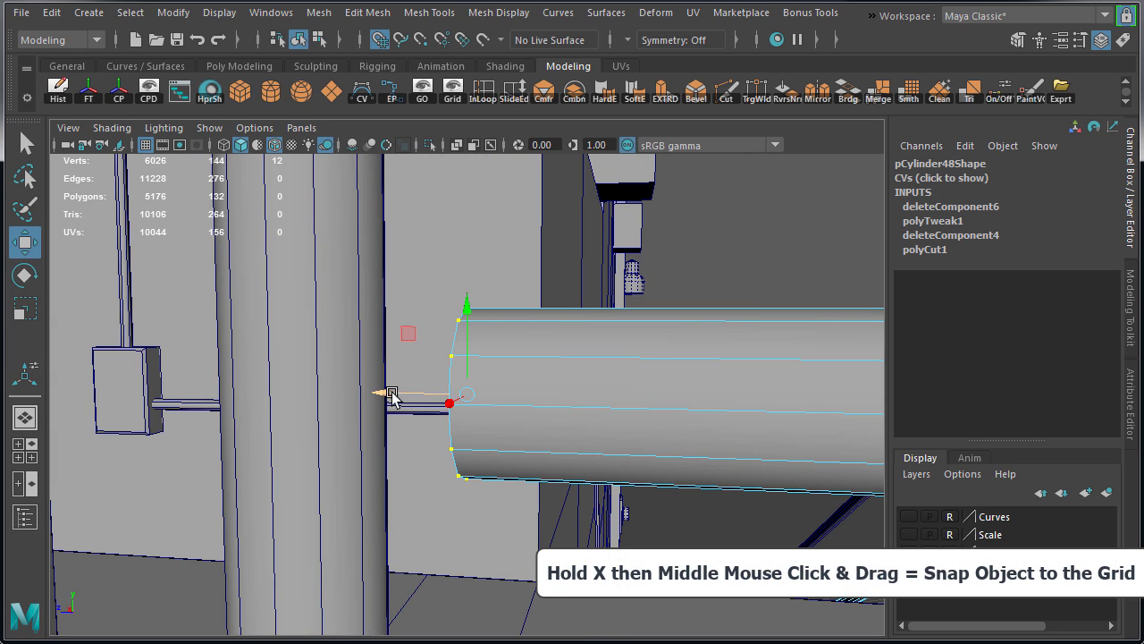
middle_drag(385, 396, 306, 390)
Check the joint between the middle rail and wall-side post in the top view and with the wireframe overlay hidden
key(space)
key(space)
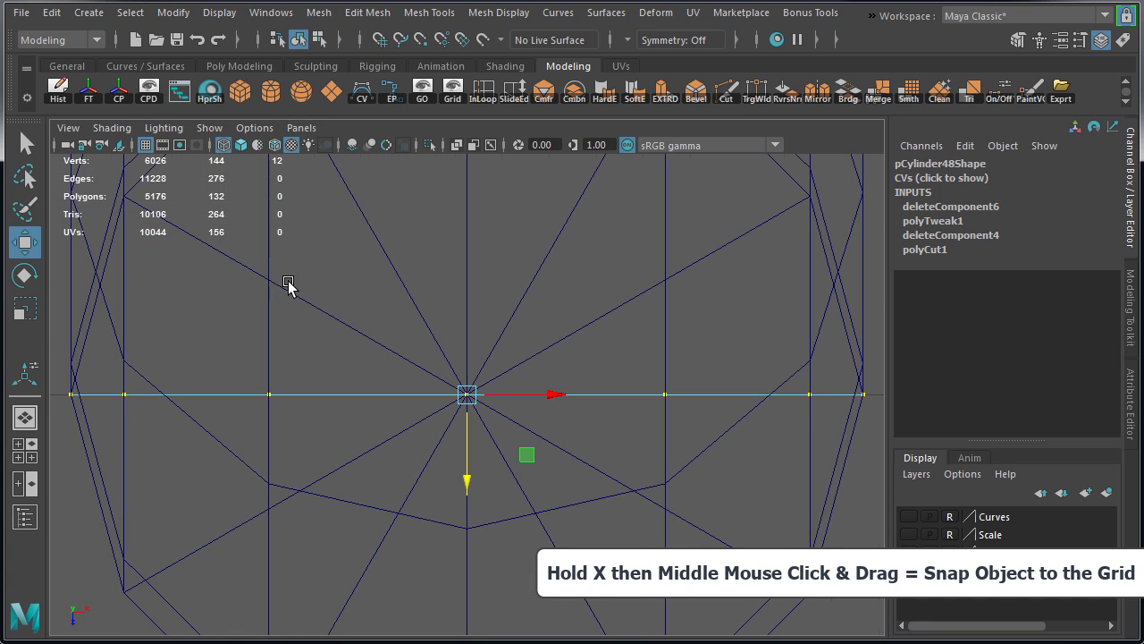
alt+right_drag(677, 362, 453, 373)
alt+drag(447, 354, 456, 360)
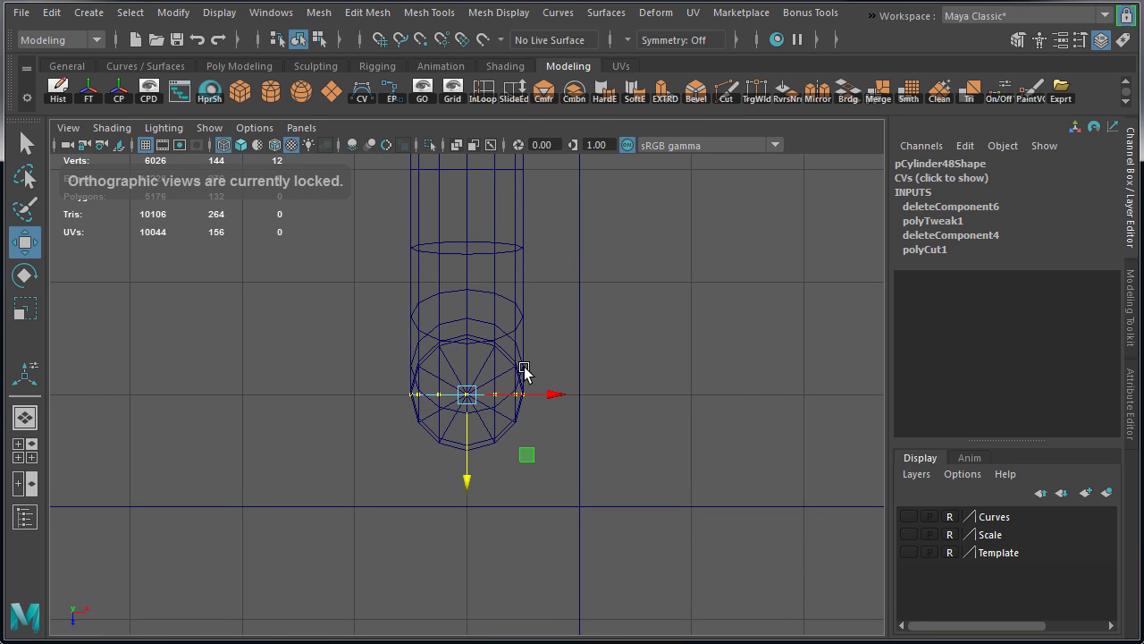
key(space)
key(space)
key(space)
right_drag(666, 350, 714, 320)
click(569, 302)
alt+drag(433, 298, 821, 329)
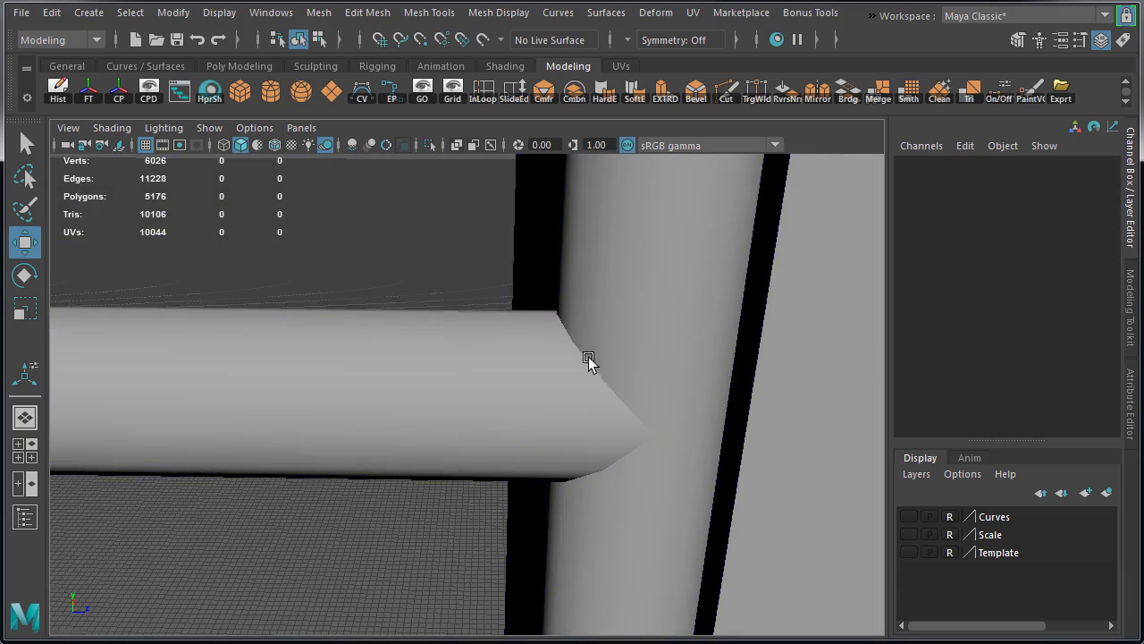
alt+drag(588, 356, 271, 191)
click(275, 149)
Move the landing's corner post into the middle of the rail bend, to about X 482.98 and Z -692.36
mouse_move(631, 340)
alt+mouse_down()
mouse_move(693, 435)
mouse_move(774, 462)
mouse_move(567, 470)
mouse_move(558, 464)
mouse_move(580, 401)
mouse_move(519, 388)
mouse_move(756, 416)
mouse_move(447, 393)
mouse_move(363, 414)
mouse_move(503, 398)
mouse_move(432, 435)
mouse_move(404, 379)
alt+mouse_up()
click(410, 288)
alt+drag(410, 288, 549, 350)
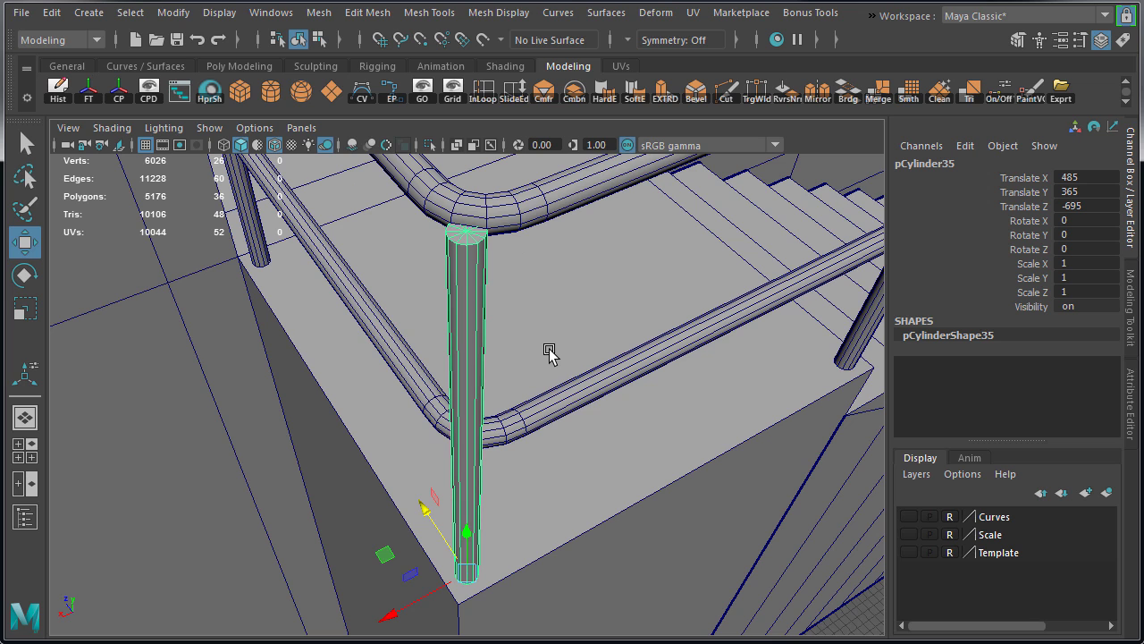
key(space)
key(space)
key(f)
scroll(503, 410, down, 5)
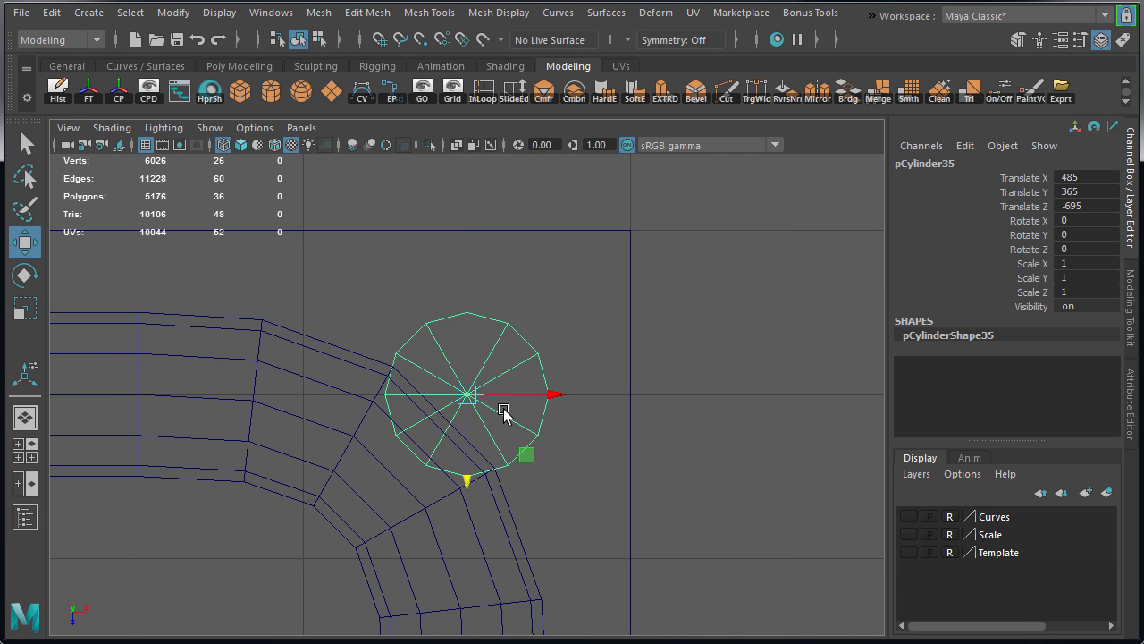
alt+middle_drag(503, 408, 605, 317)
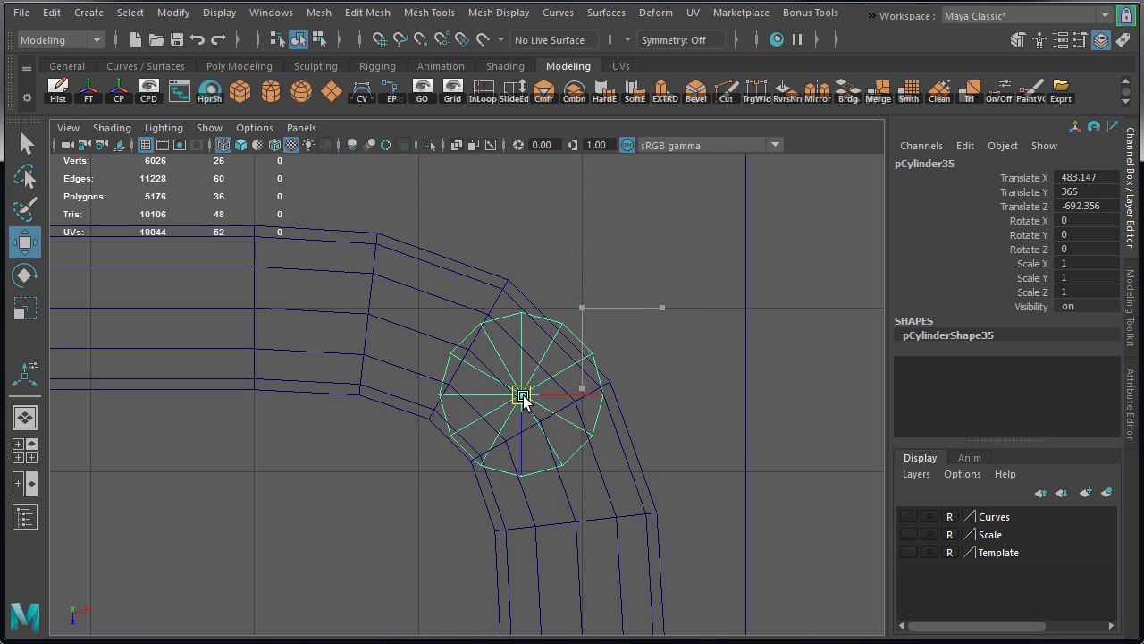
key(space)
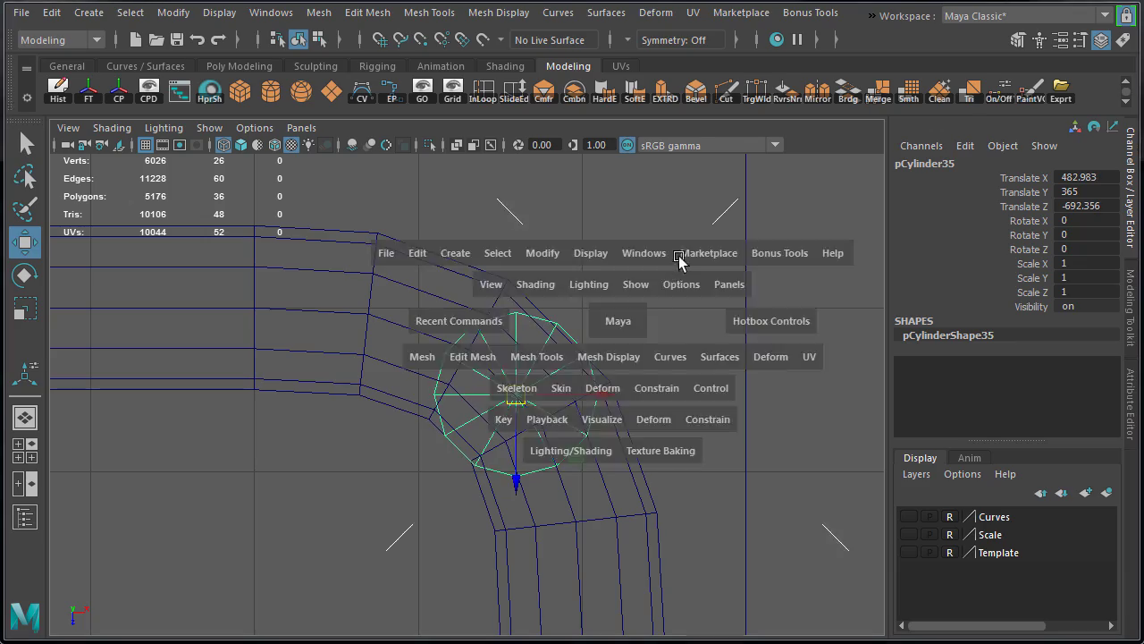
key(space)
Scale the corner post to 0.8 in X, Y and Z
alt+drag(575, 298, 480, 373)
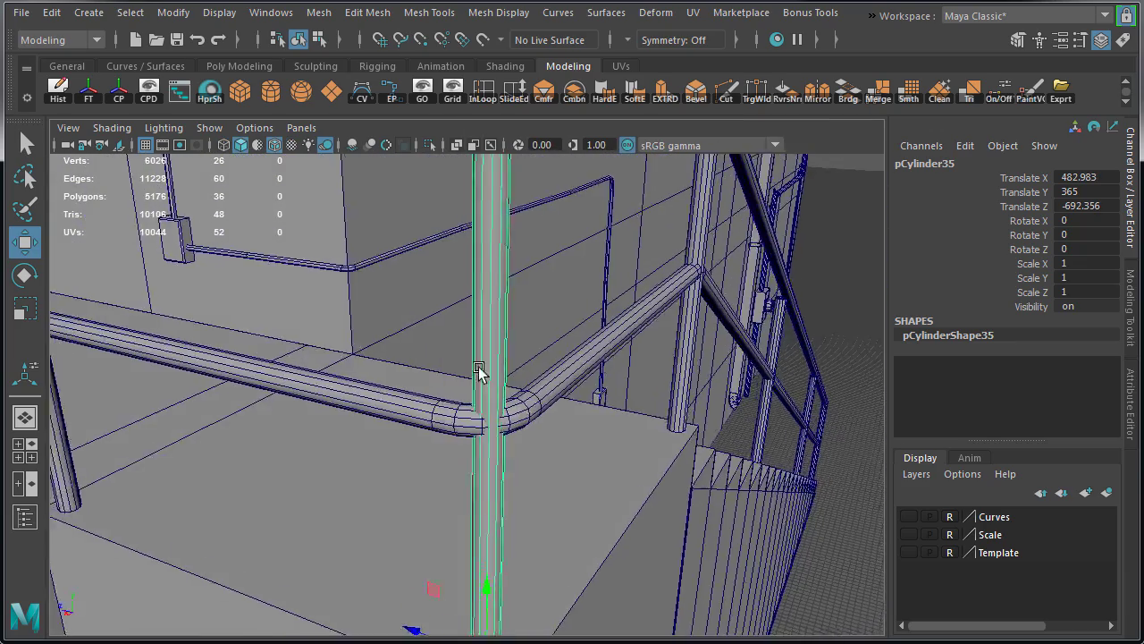
alt+right_drag(480, 373, 559, 431)
alt+drag(559, 432, 623, 295)
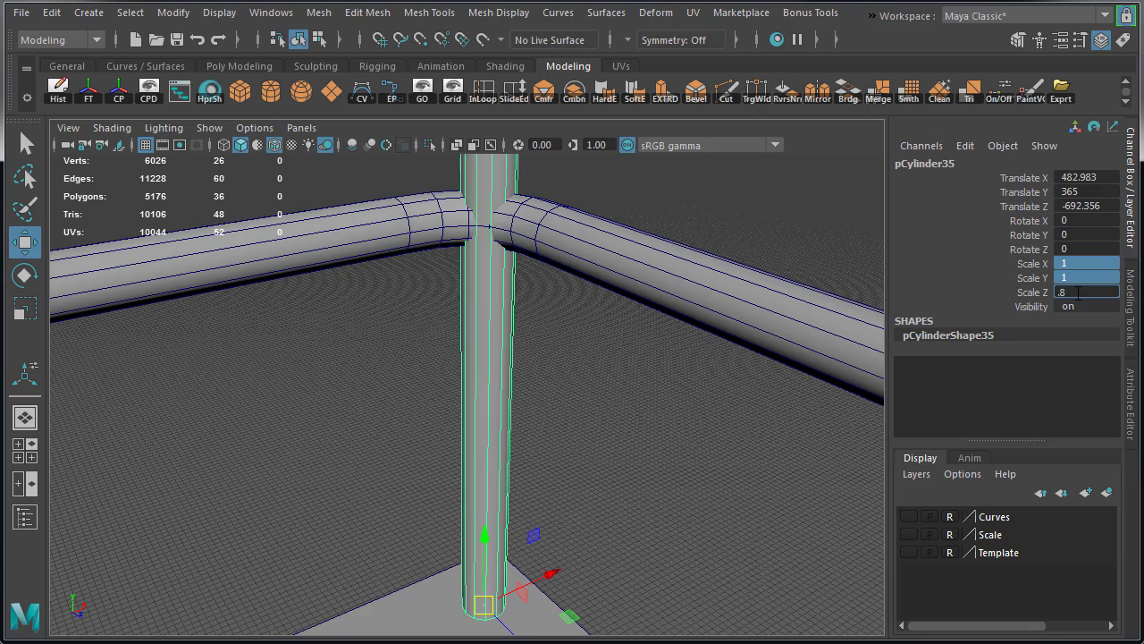
key(Return)
Fine-tune the corner post's position inside the rail bend to about X 482.74 and Z -692.54
mouse_move(578, 350)
alt+mouse_down()
mouse_move(567, 370)
mouse_move(562, 352)
alt+mouse_up()
key(space)
key(space)
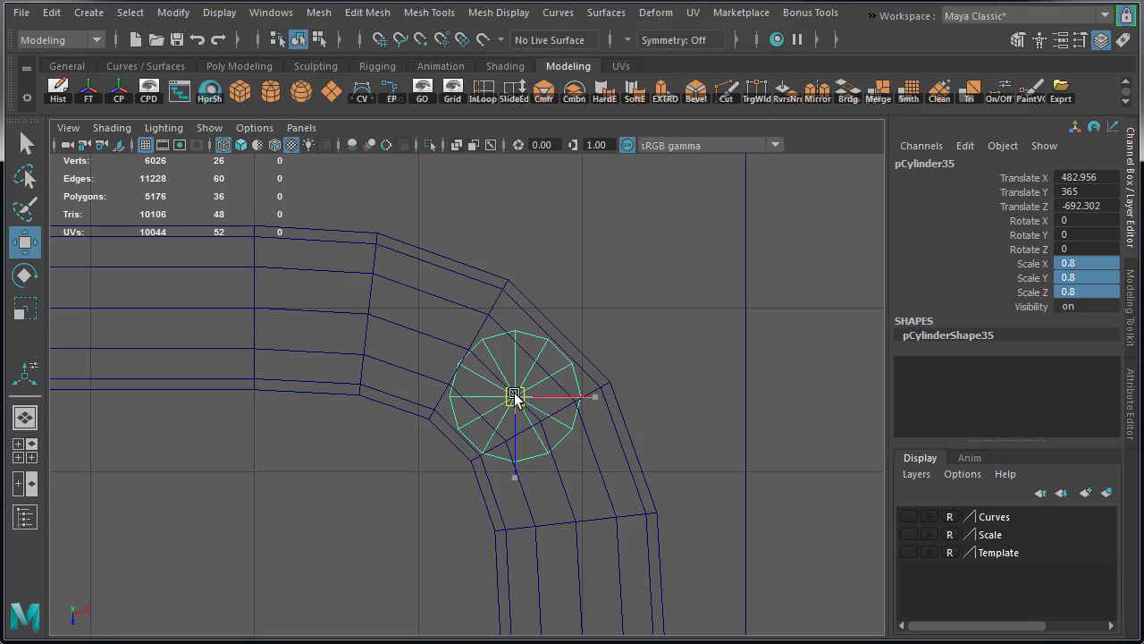
key(space)
key(space)
alt+drag(460, 235, 678, 429)
click(678, 307)
alt+drag(640, 560, 581, 454)
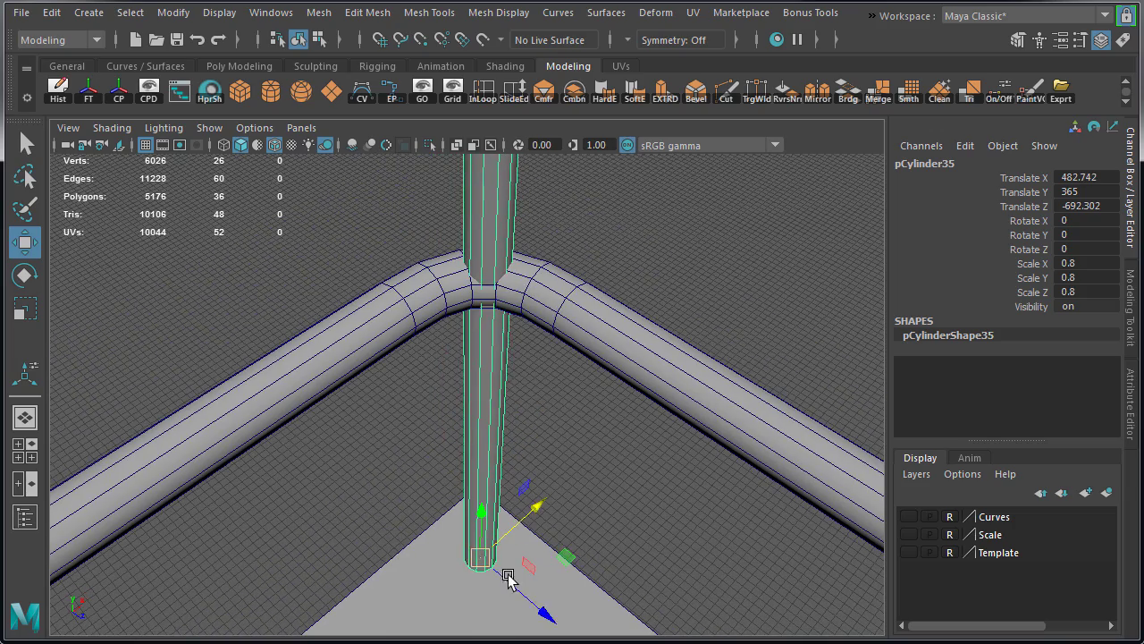
alt+drag(405, 320, 513, 275)
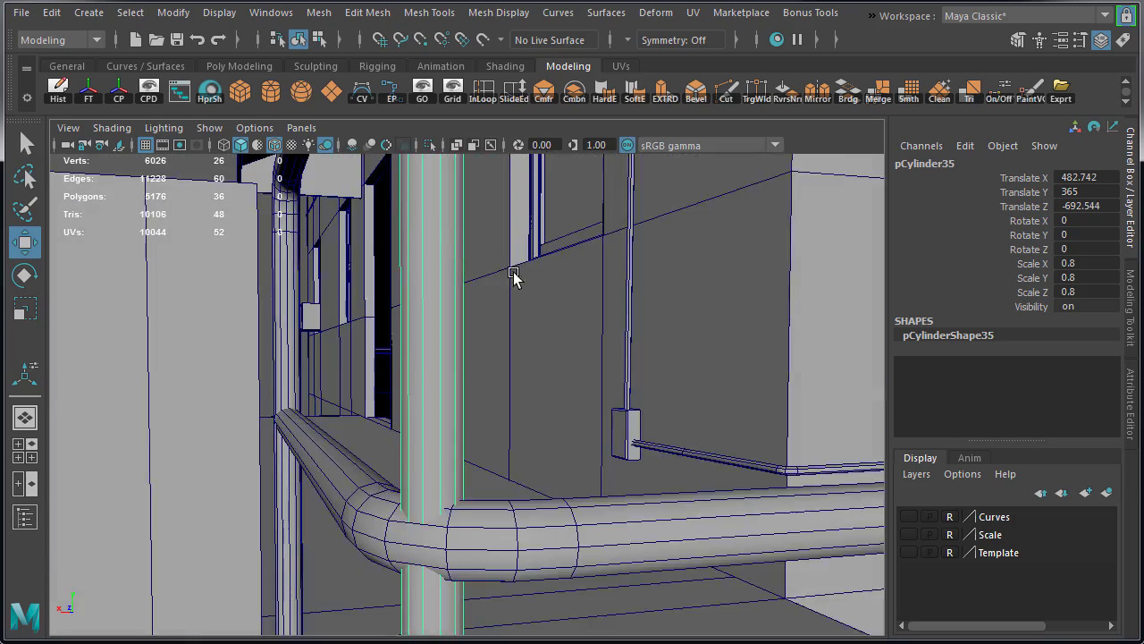
Delete the end cap faces of the landing's corner post
alt+right_drag(513, 276, 457, 335)
right_click(457, 335)
click(457, 385)
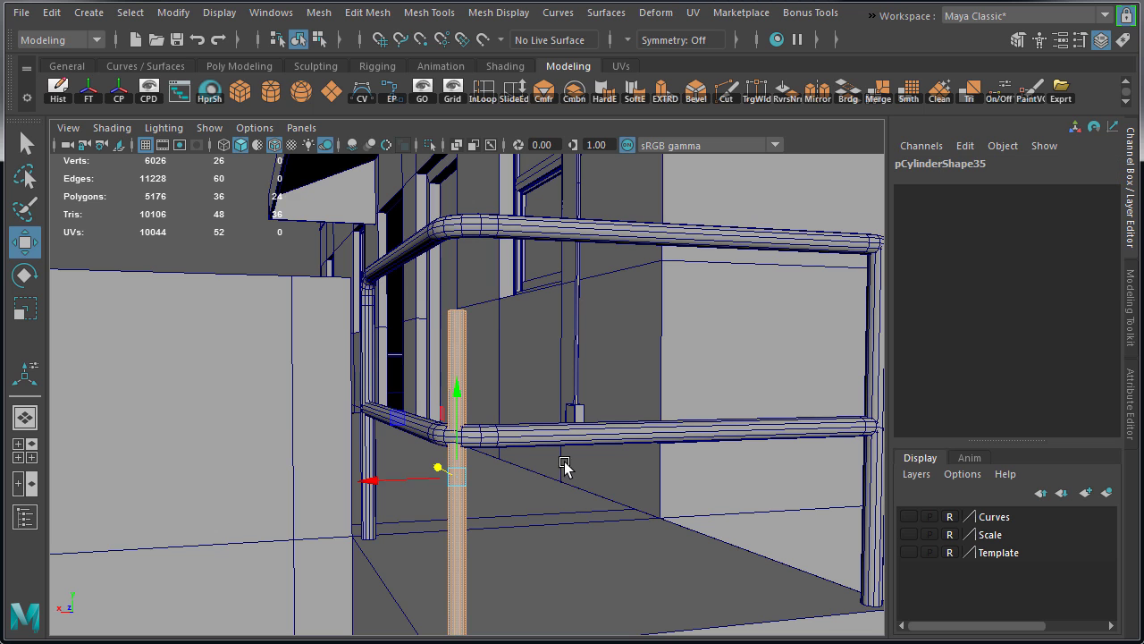
alt+drag(317, 349, 524, 325)
ctrl+drag(506, 397, 510, 401)
alt+drag(493, 304, 459, 376)
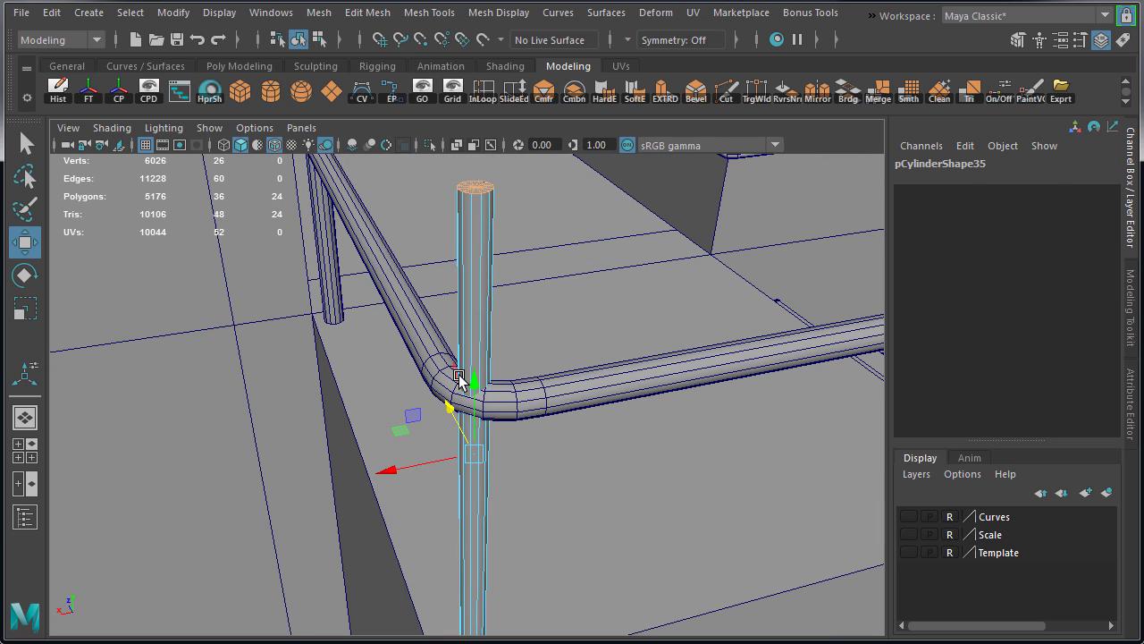
Raise the top vertices of the landing's corner post up to the bend of the top rail
right_drag(481, 251, 425, 243)
drag(440, 164, 507, 232)
alt+middle_drag(506, 233, 548, 390)
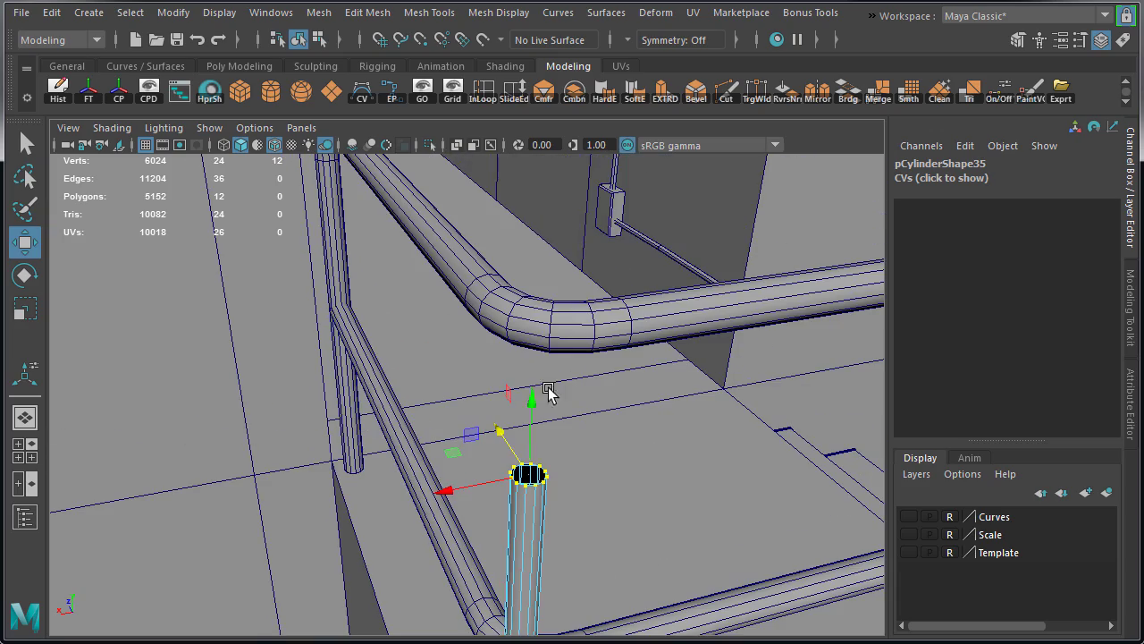
key(f)
alt+drag(455, 378, 384, 354)
scroll(384, 354, down, 6)
right_drag(457, 373, 535, 348)
click(345, 427)
Check the corner post's thickness with the wireframe overlay hidden and set its scale to 0.85 in X, Y and Z
mouse_move(345, 427)
alt+mouse_down()
mouse_move(546, 584)
mouse_move(450, 391)
mouse_move(485, 396)
alt+mouse_up()
click(275, 145)
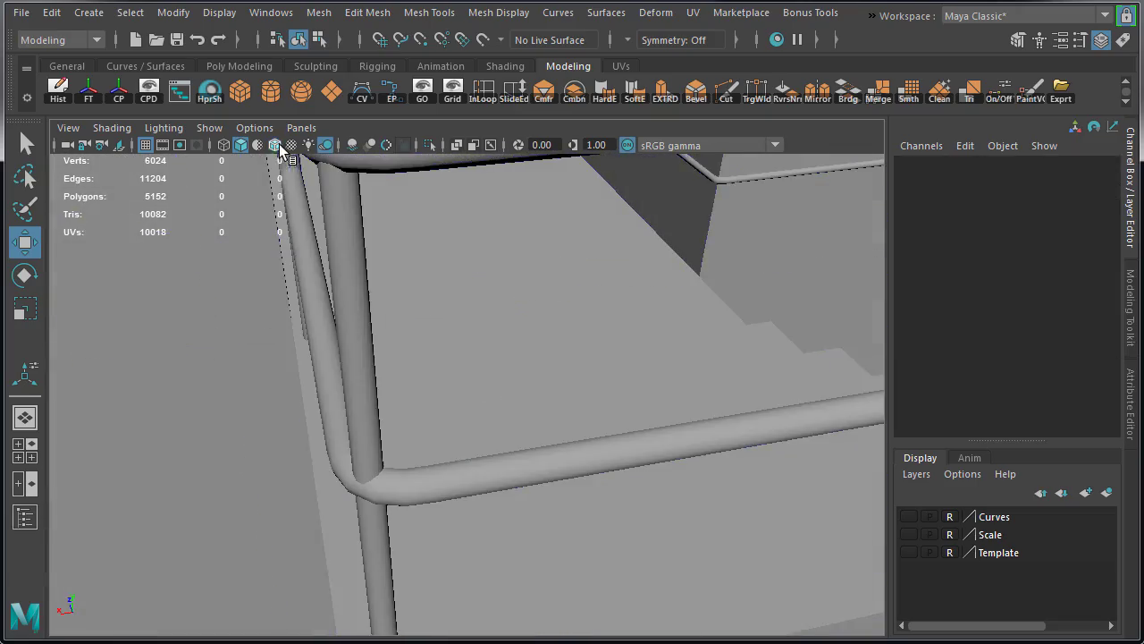
mouse_move(358, 348)
alt+mouse_down()
mouse_move(378, 375)
mouse_move(527, 388)
mouse_move(581, 347)
mouse_move(370, 355)
mouse_move(256, 375)
mouse_move(42, 346)
alt+mouse_up()
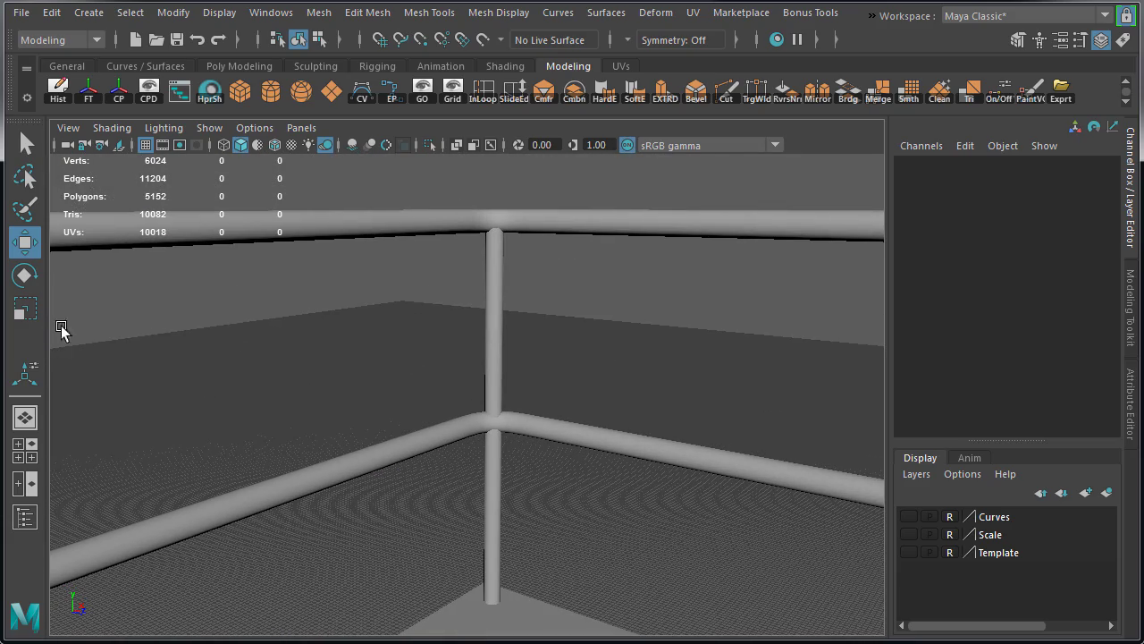
click(275, 146)
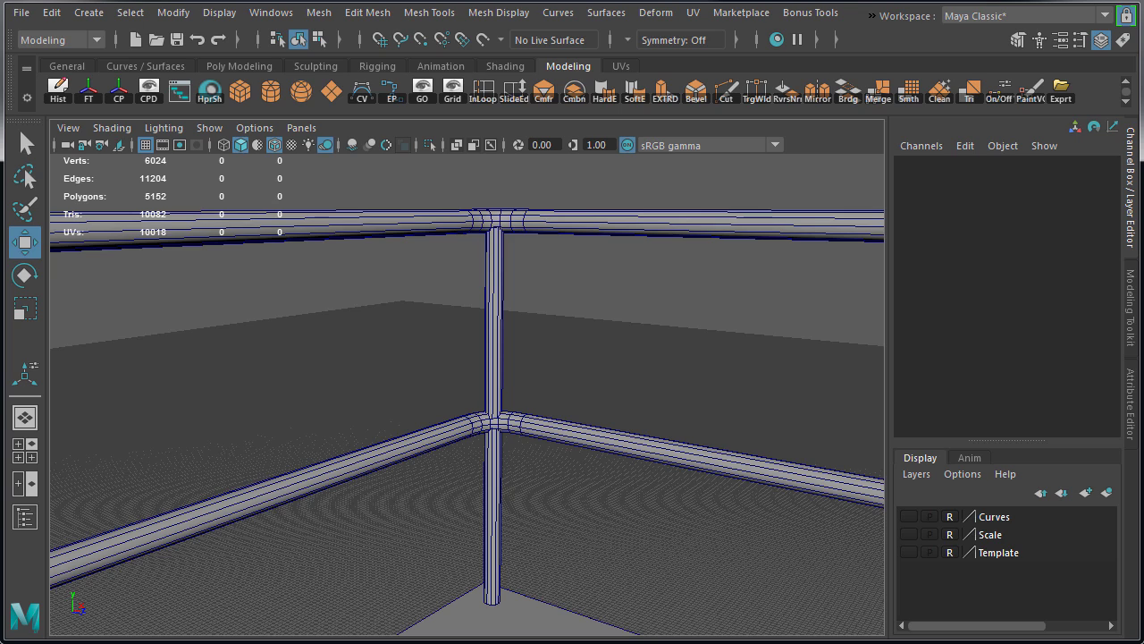
click(496, 476)
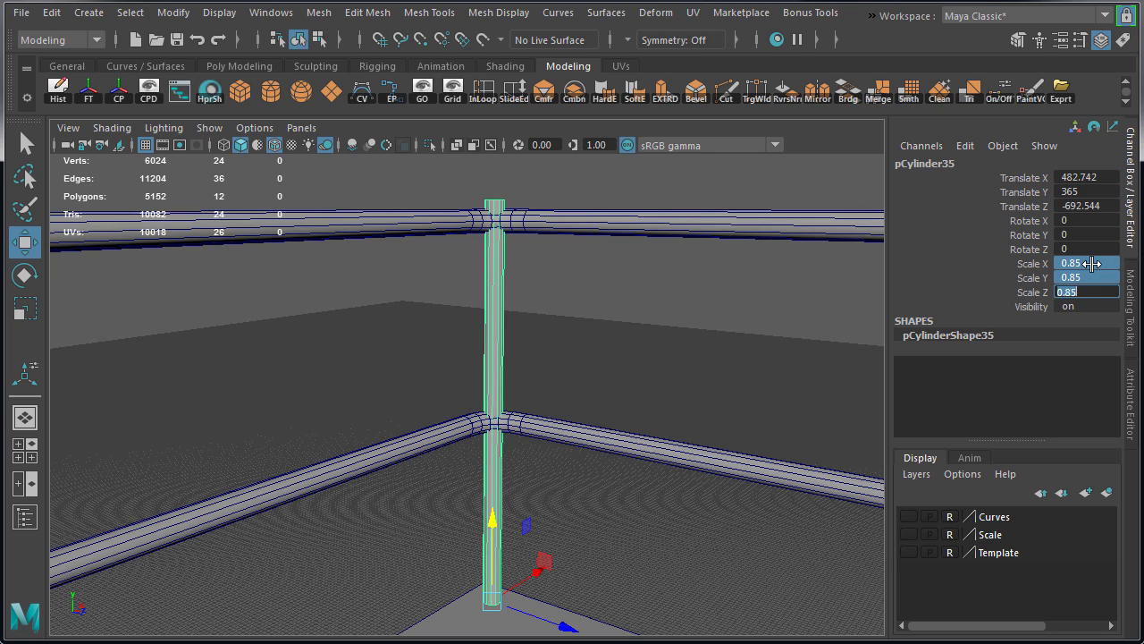
Adjust the height of the corner post's top vertices so its open end sits inside the top rail bend
right_drag(491, 247, 406, 248)
drag(481, 213, 501, 169)
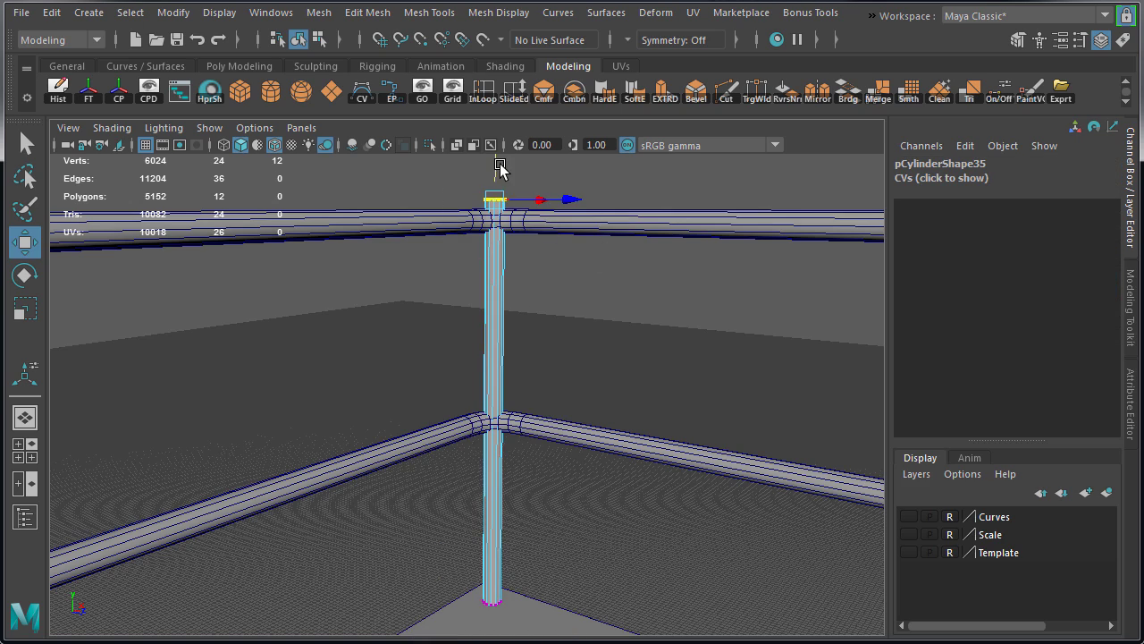
key(f)
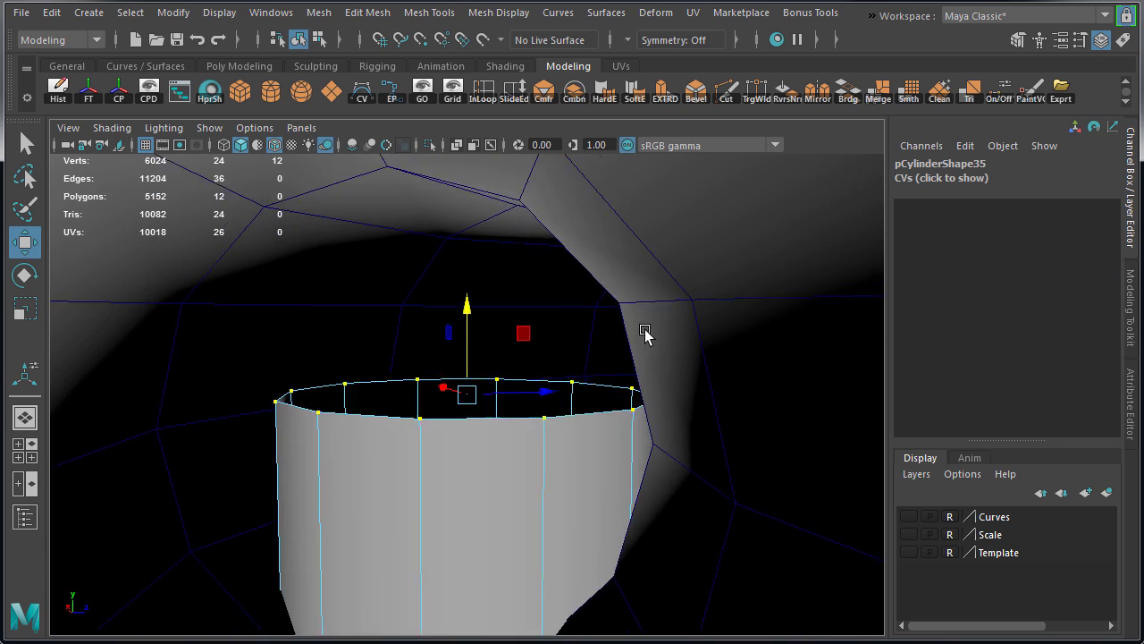
drag(535, 268, 572, 382)
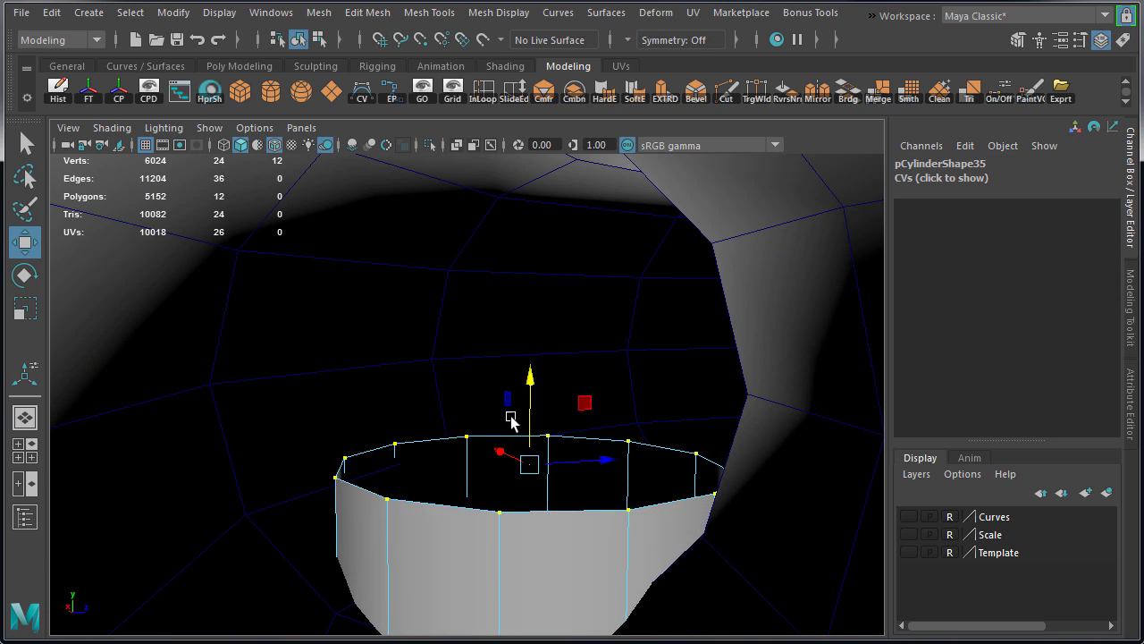
alt+drag(510, 418, 561, 378)
click(511, 324)
alt+drag(511, 323, 424, 350)
click(445, 353)
Isolate the post at the top of the stairs and delete its end cap faces
alt+drag(283, 318, 639, 458)
key(ctrl+1)
alt+right_drag(639, 458, 425, 443)
double_click(400, 442)
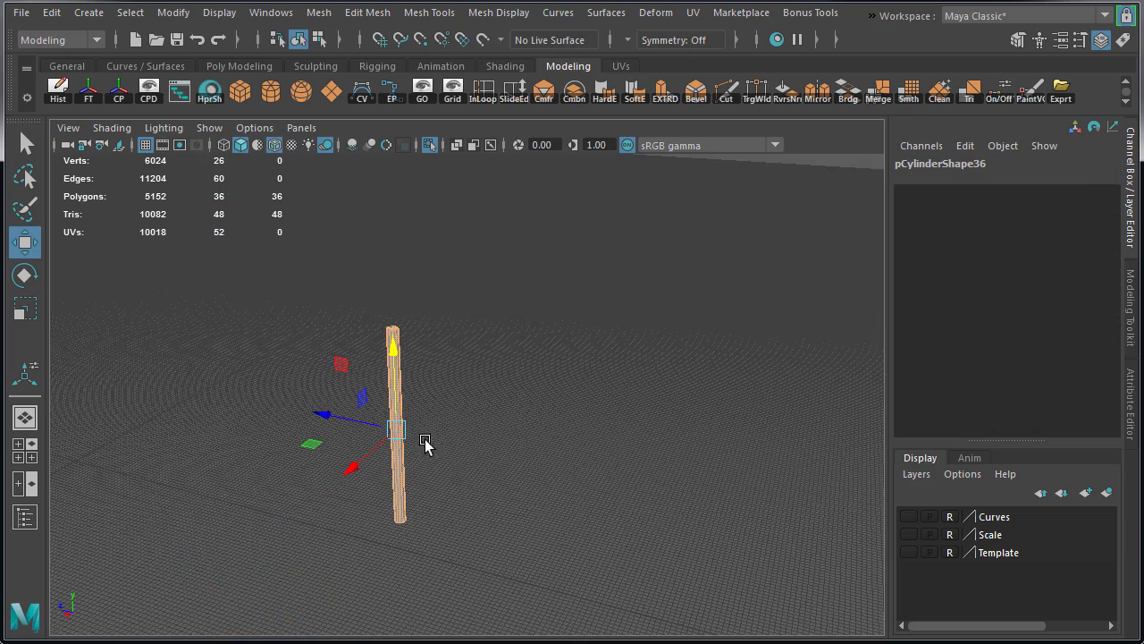
scroll(522, 415, up, 5)
key(Delete)
right_drag(325, 333, 370, 301)
key(ctrl+1)
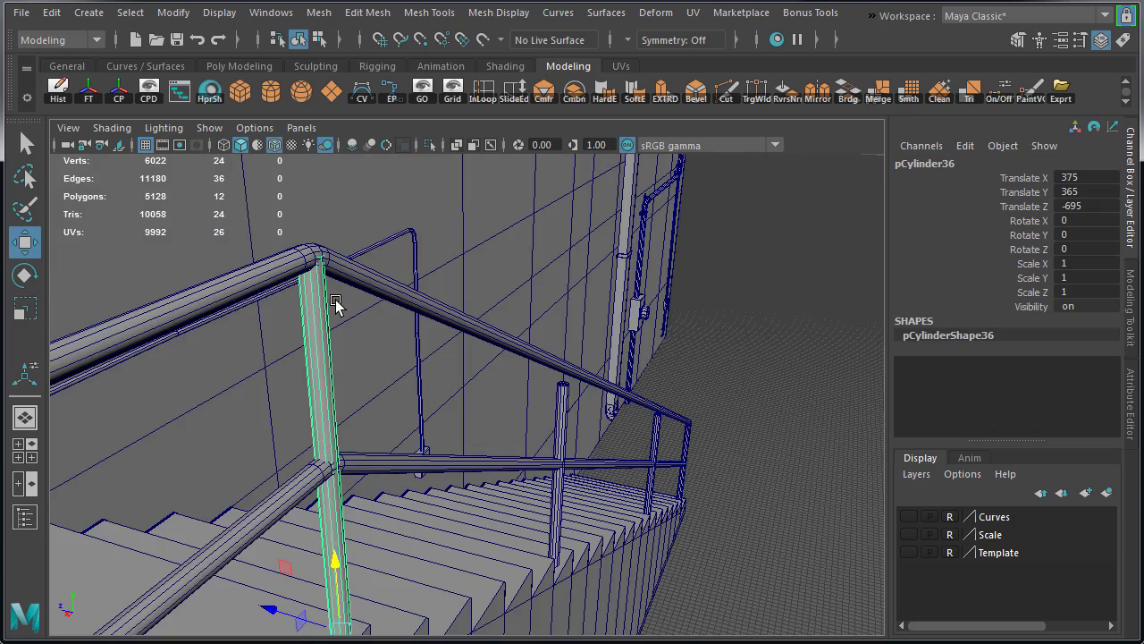
Scale the post at the top of the stairs to 0.85 in X, Y and Z and raise its top vertices into the top rail
alt+drag(334, 304, 393, 311)
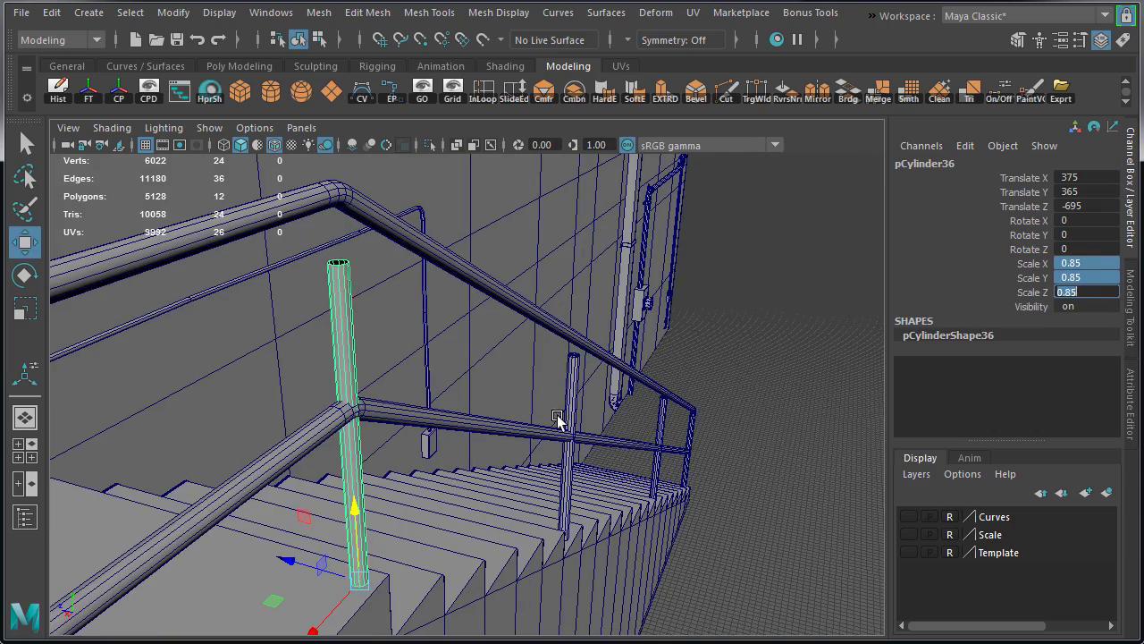
alt+drag(557, 420, 545, 378)
key(F9)
drag(460, 260, 539, 322)
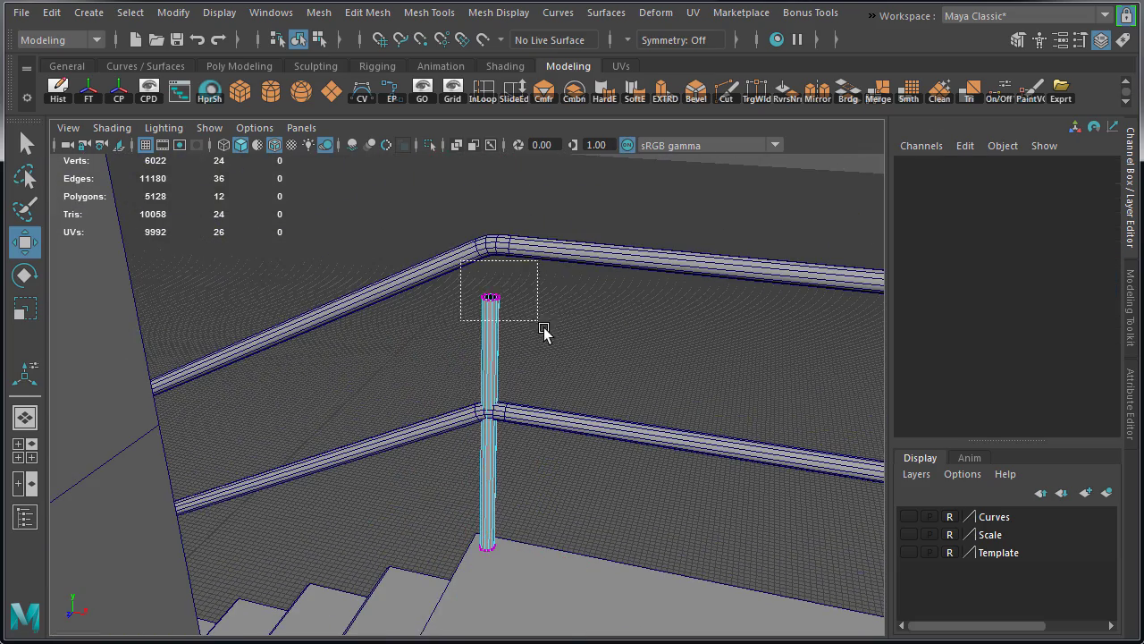
key(f)
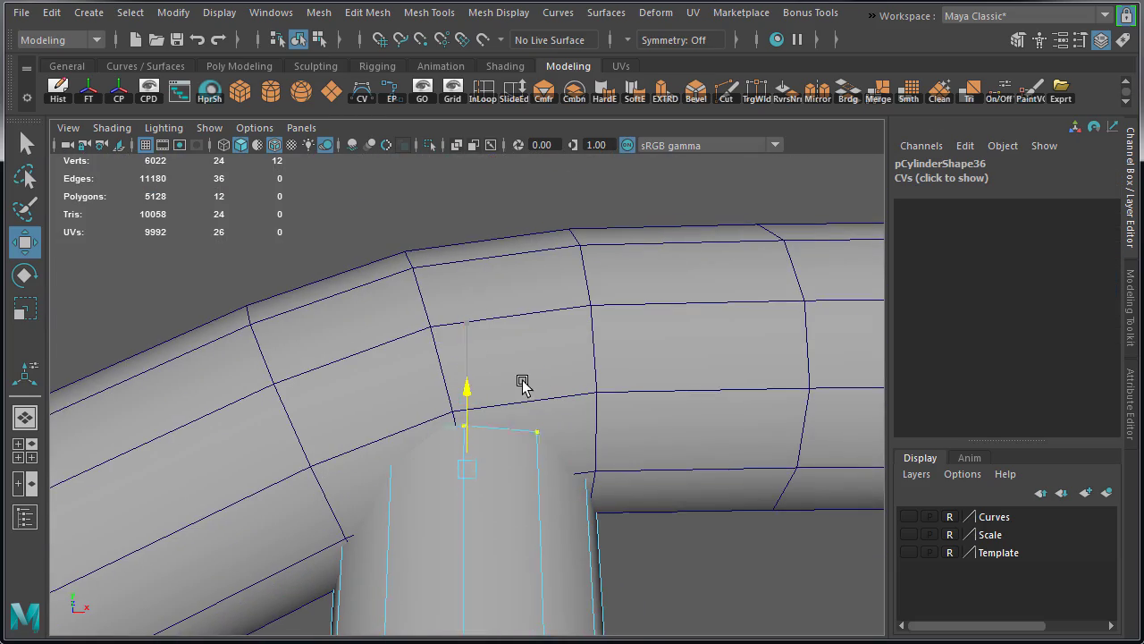
drag(523, 385, 521, 366)
Move the post at the top of the stairs along X to about 376.57, centring it in the rail bends
alt+drag(429, 469, 760, 460)
scroll(493, 513, down, 6)
right_drag(493, 513, 541, 478)
scroll(452, 603, down, 4)
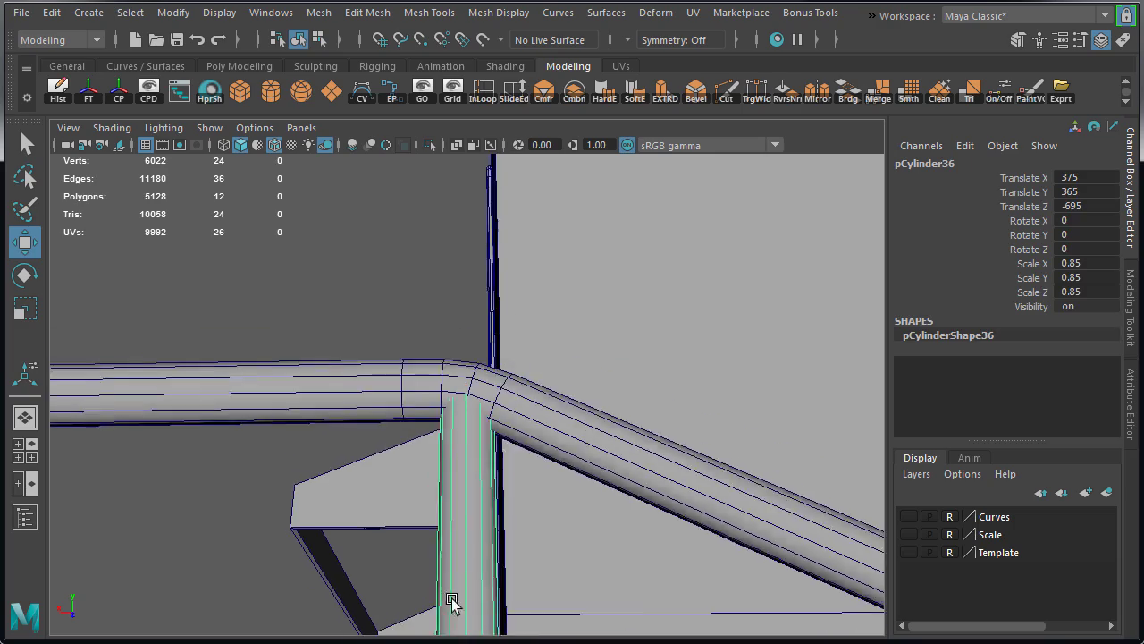
alt+middle_drag(451, 603, 404, 529)
alt+middle_drag(389, 259, 385, 506)
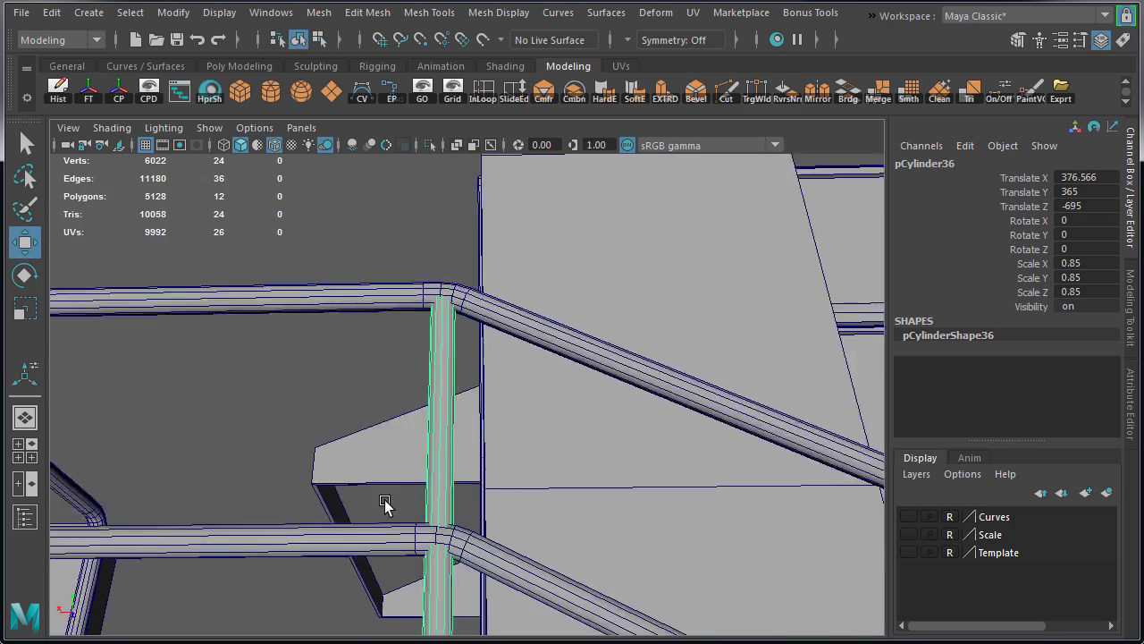
Raise the top vertices of the post at the top of the stairs slightly further into the top rail bend
alt+right_drag(385, 506, 679, 450)
alt+middle_drag(420, 295, 399, 416)
alt+drag(399, 416, 361, 373)
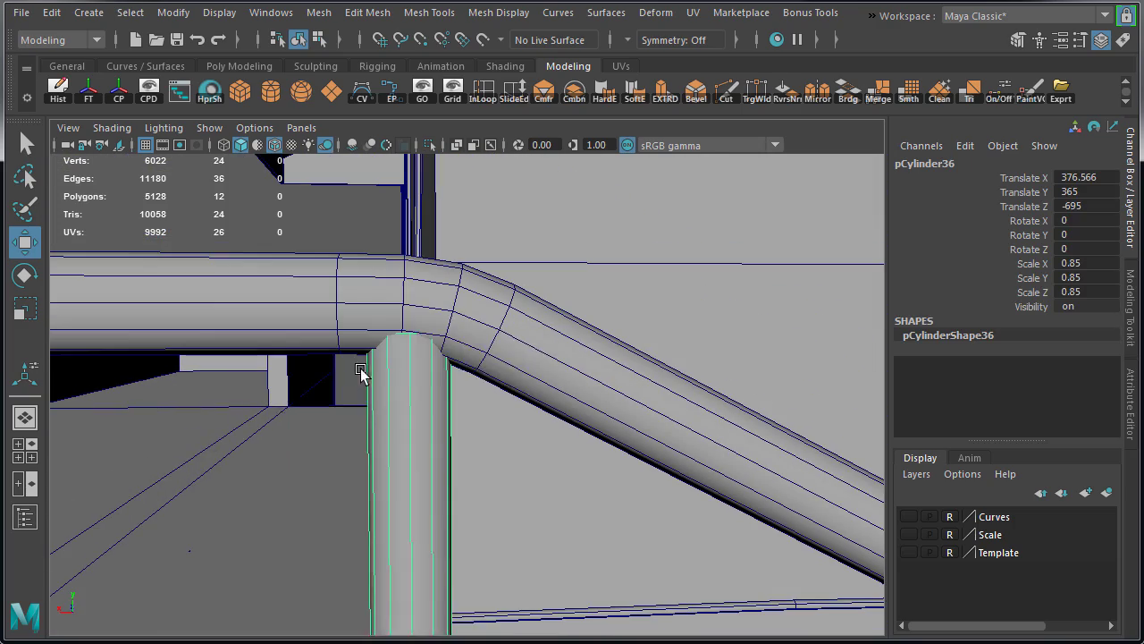
drag(269, 256, 537, 396)
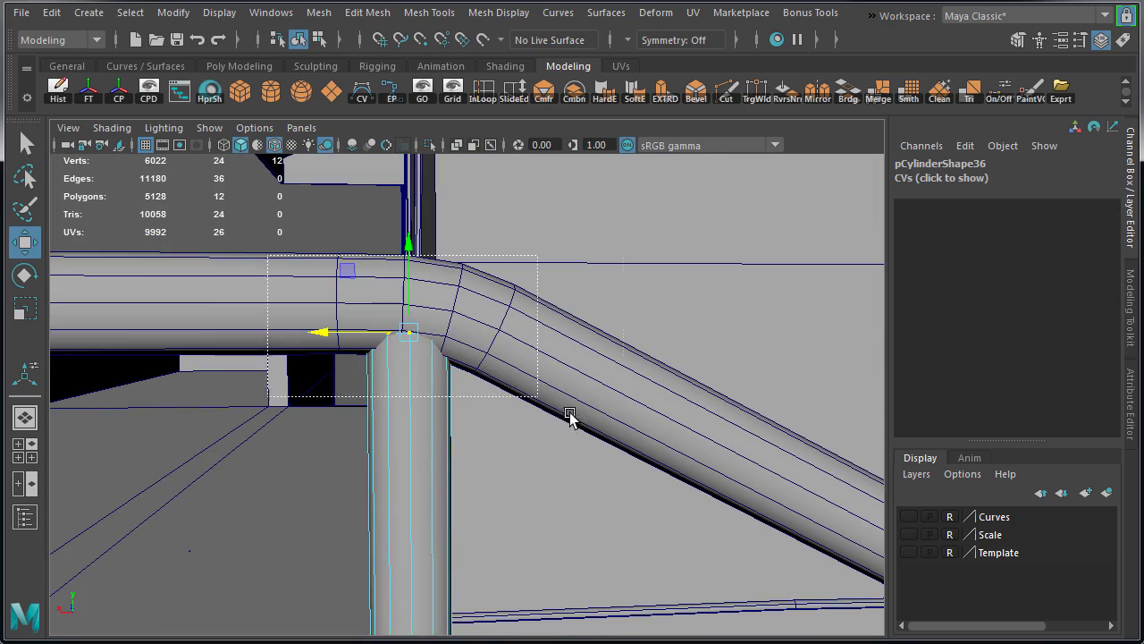
drag(402, 290, 401, 268)
alt+right_drag(402, 268, 582, 342)
alt+drag(582, 343, 373, 387)
alt+right_drag(373, 388, 251, 402)
alt+drag(250, 402, 421, 436)
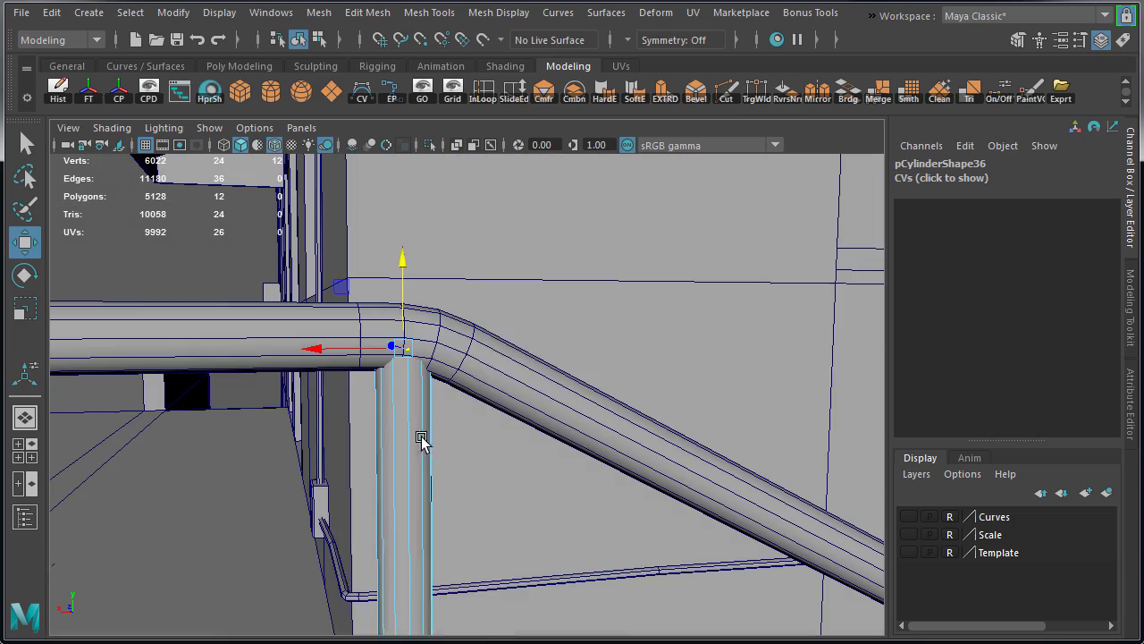
right_drag(421, 436, 487, 389)
click(320, 303)
Isolate the upper mid-stair post and delete its end cap faces
alt+right_drag(501, 349, 327, 374)
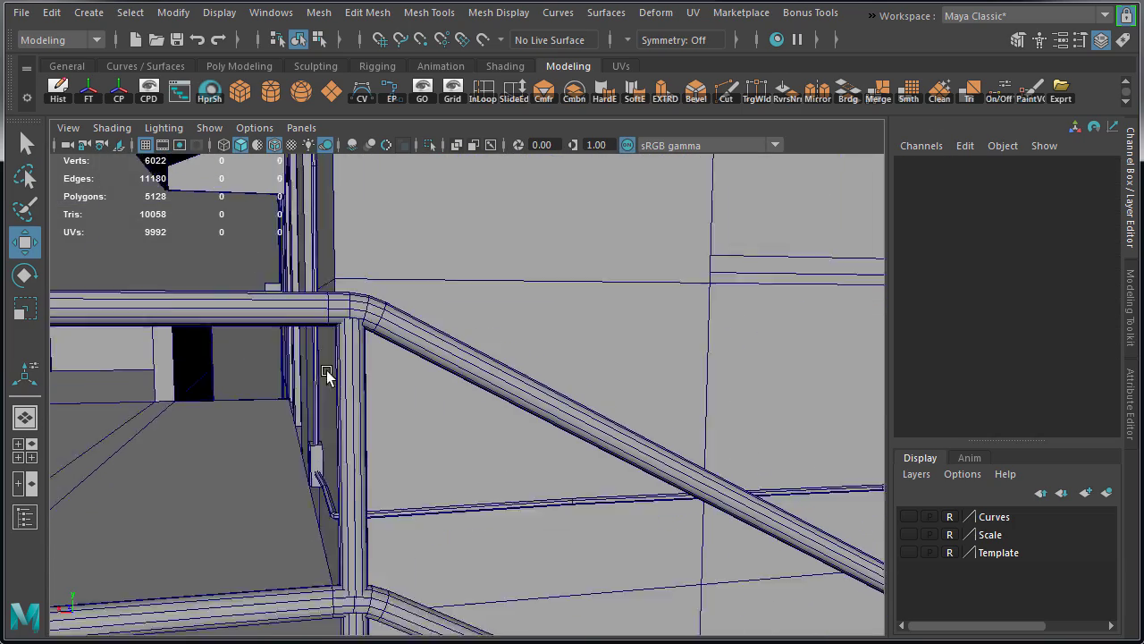
alt+middle_drag(787, 590, 420, 373)
click(397, 358)
key(ctrl+1)
key(F8)
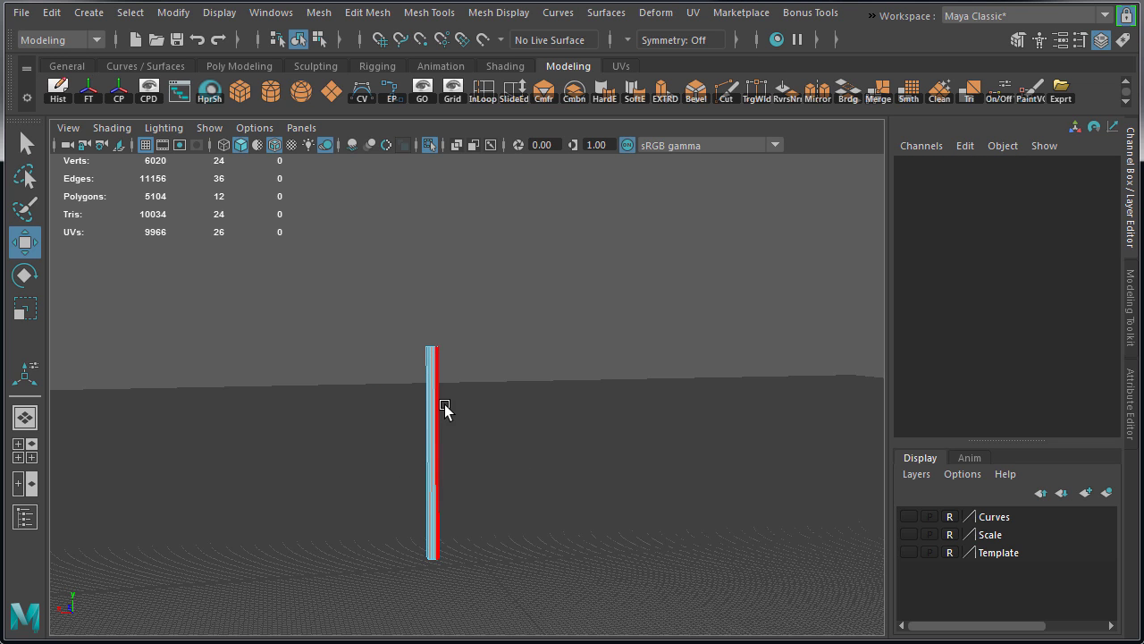
key(ctrl+1)
Raise the upper mid-stair post's top vertices to the top rail and scale the post down uniformly
right_drag(435, 371, 364, 378)
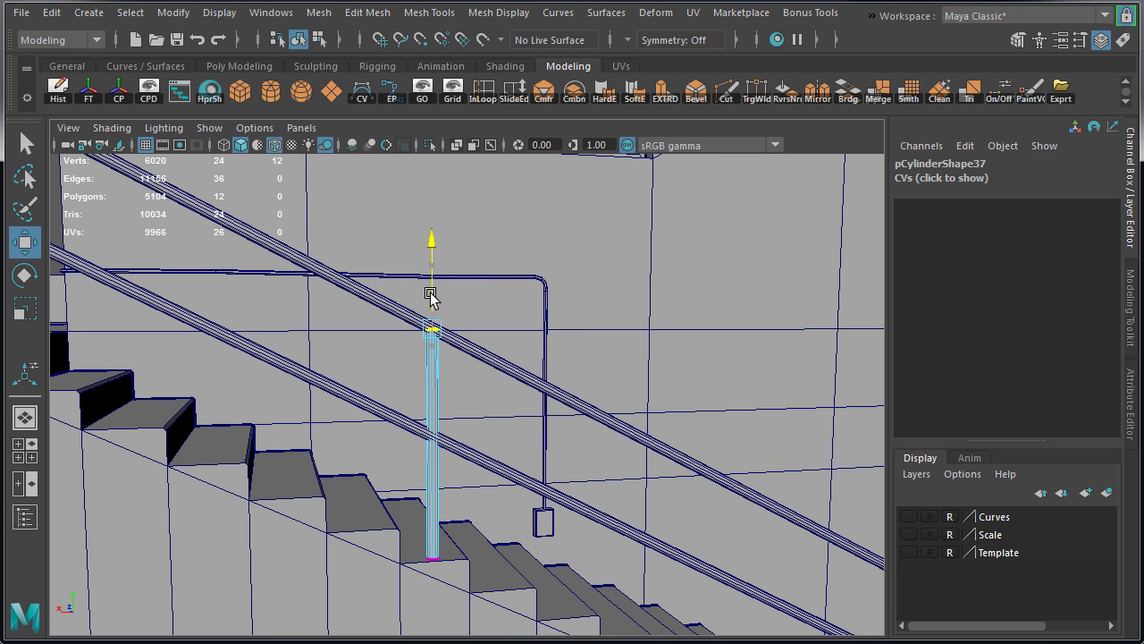
right_drag(434, 371, 499, 326)
alt+right_drag(469, 349, 572, 349)
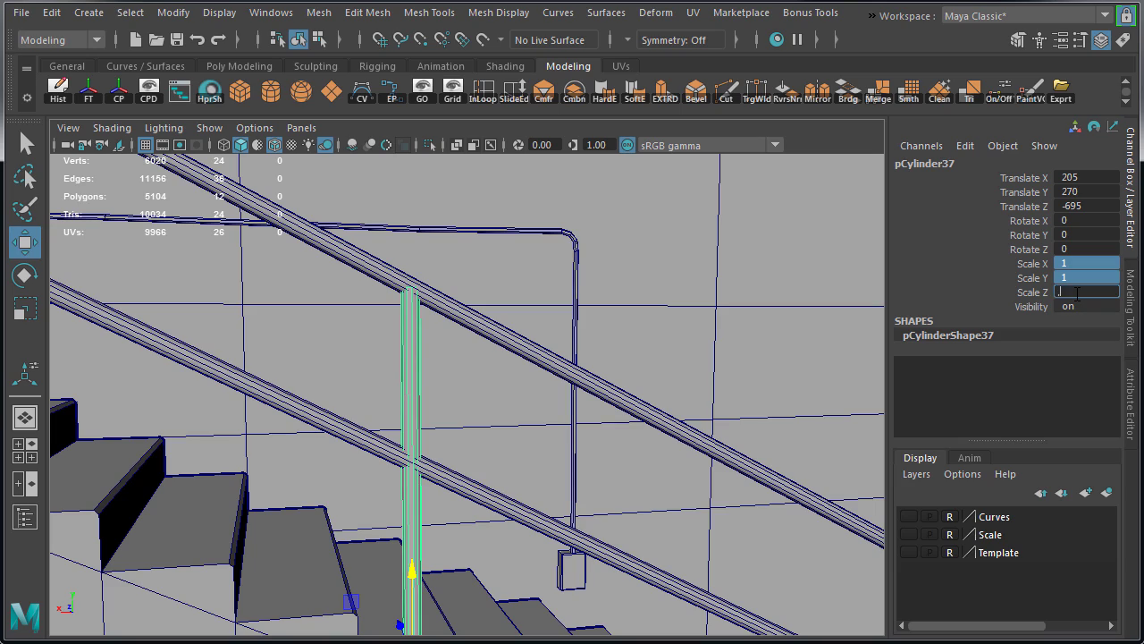
Extend the scaled upper mid-stair post by raising its top vertices until they sit inside the sloped top rail
right_drag(411, 358, 344, 348)
drag(349, 304, 470, 376)
alt+right_drag(469, 366, 555, 358)
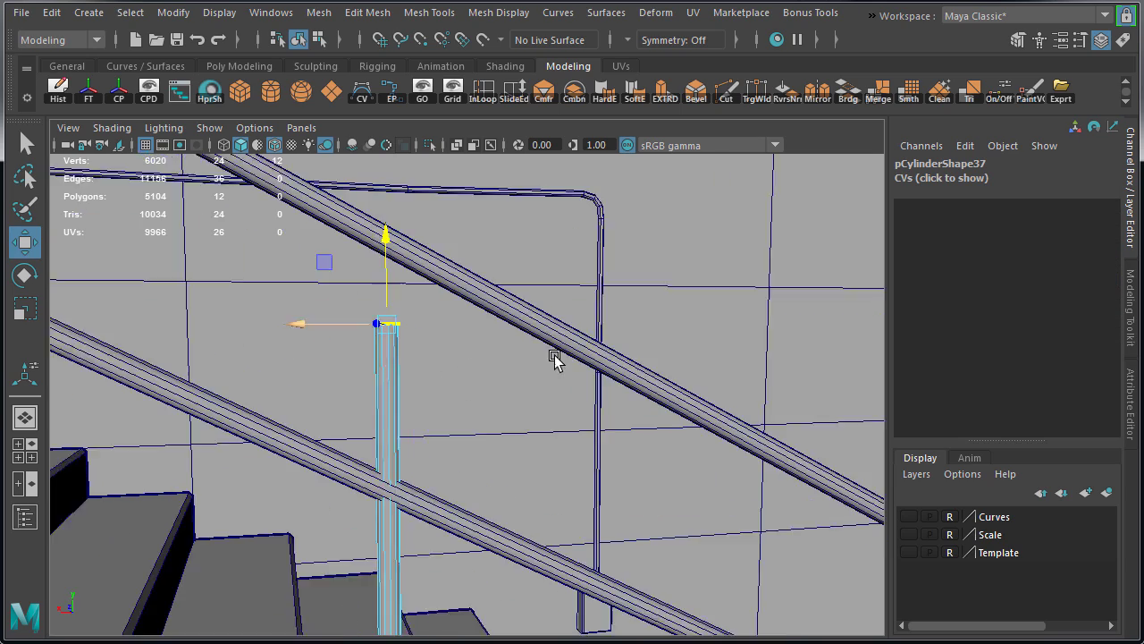
alt+drag(554, 357, 649, 435)
alt+middle_drag(649, 435, 831, 470)
key(f)
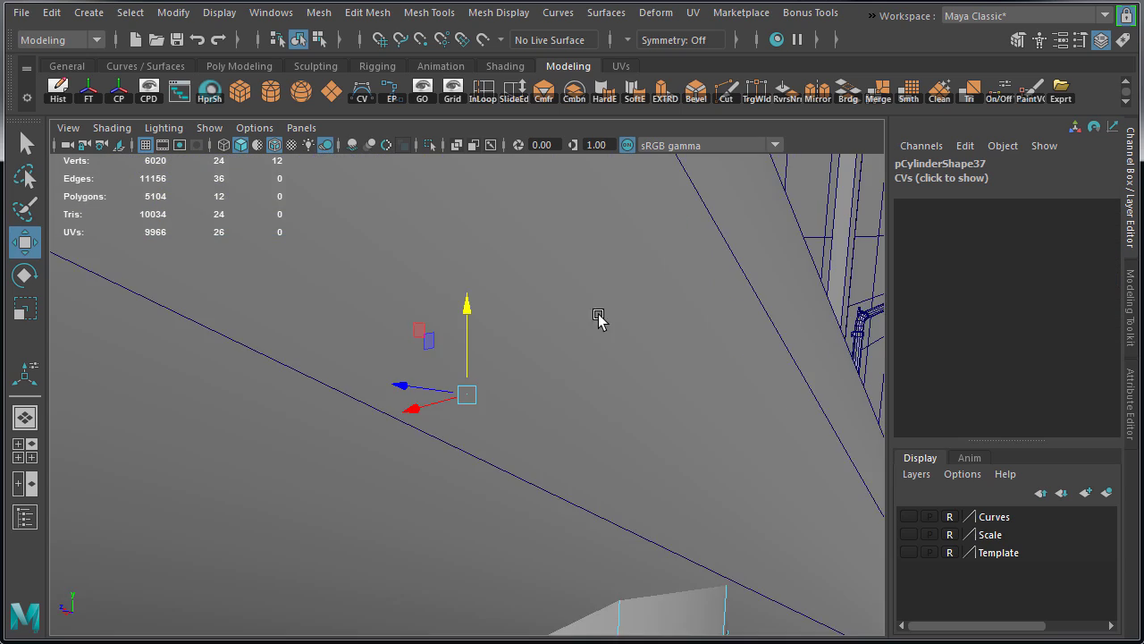
alt+drag(597, 316, 473, 414)
click(705, 424)
Isolate the lower mid-stair post and delete its end cap faces
alt+drag(518, 490, 351, 382)
click(722, 434)
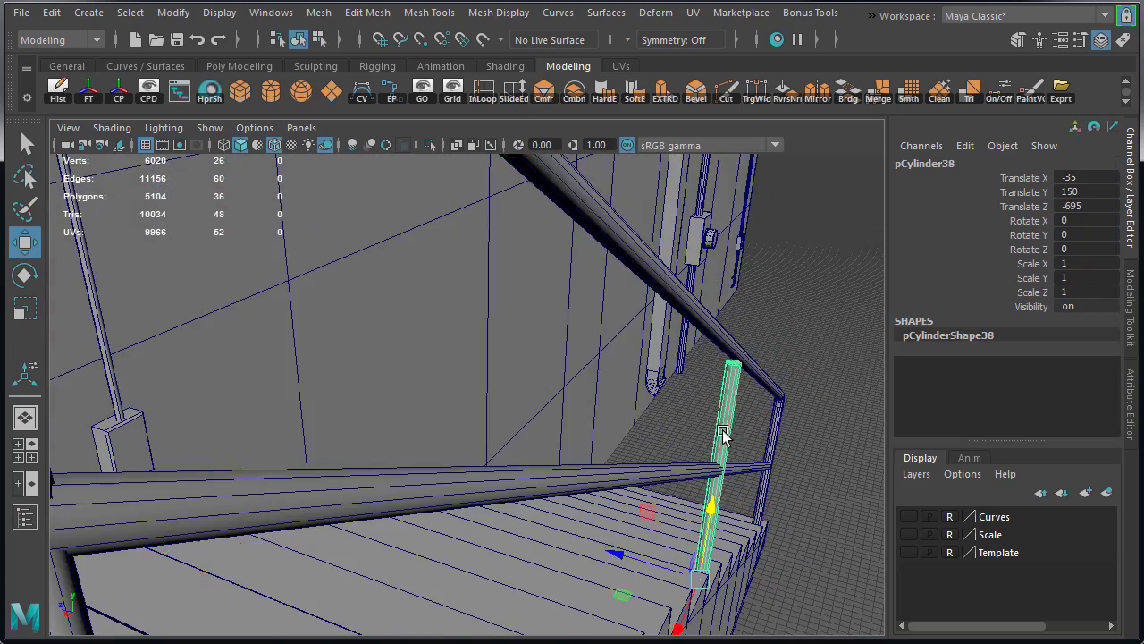
key(f)
key(ctrl+1)
right_drag(462, 325, 467, 367)
scroll(468, 362, down, 4)
double_click(471, 362)
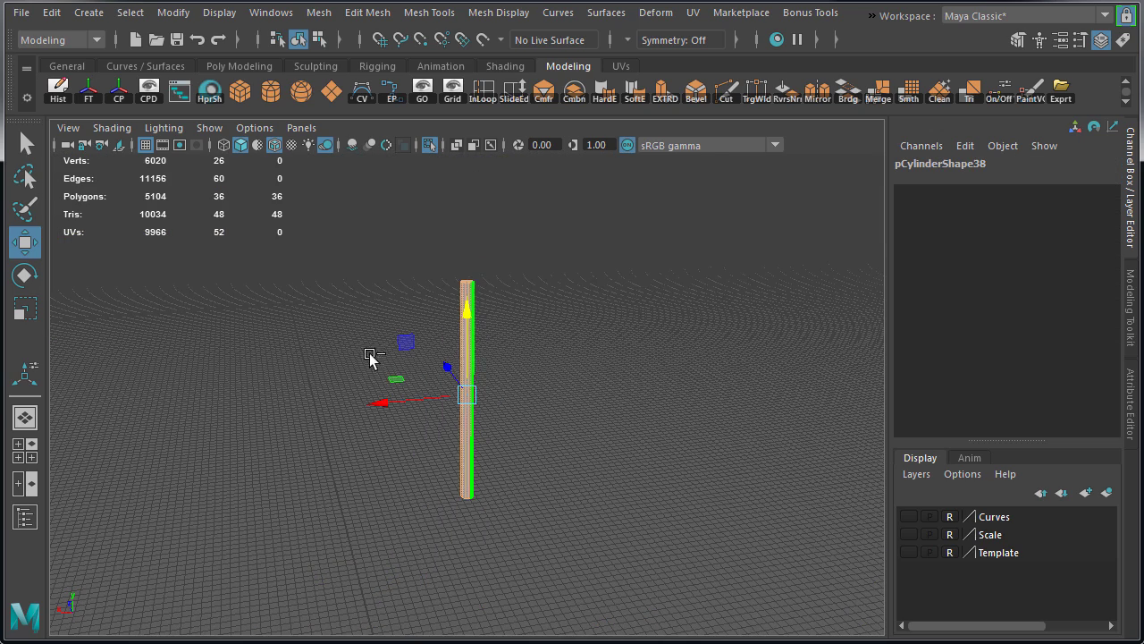
key(F8)
key(ctrl+1)
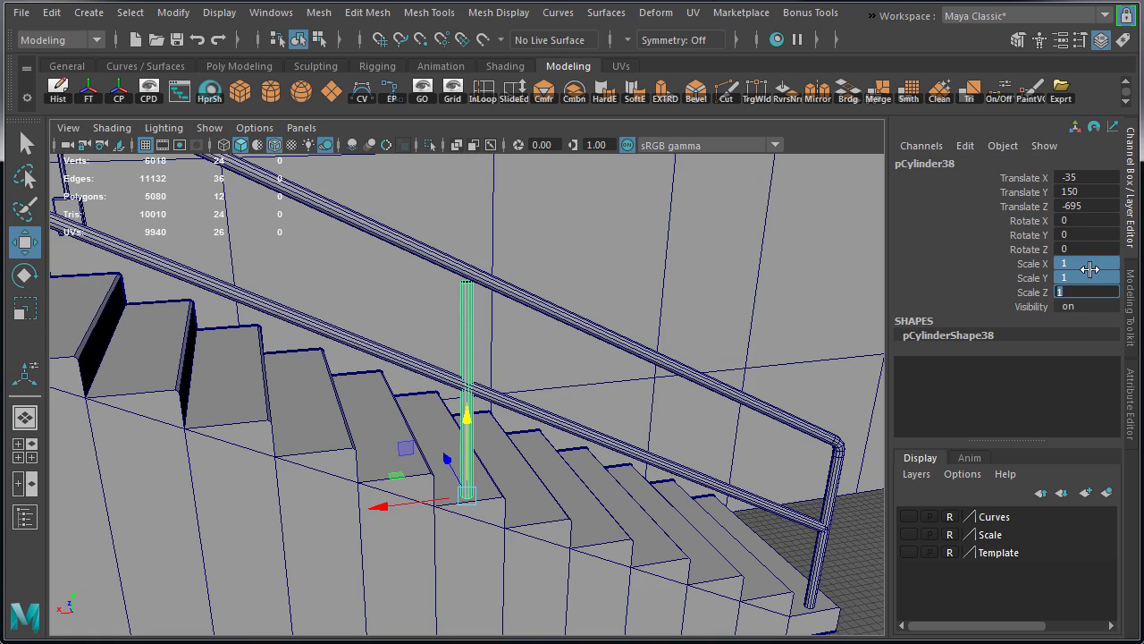
Scale the lower mid-stair post down uniformly and fit its top vertices inside the sloped top rail
right_drag(439, 320, 435, 318)
drag(435, 291, 491, 329)
drag(468, 254, 467, 206)
key(f)
alt+drag(460, 331, 527, 353)
drag(469, 335, 474, 460)
scroll(490, 378, down, 5)
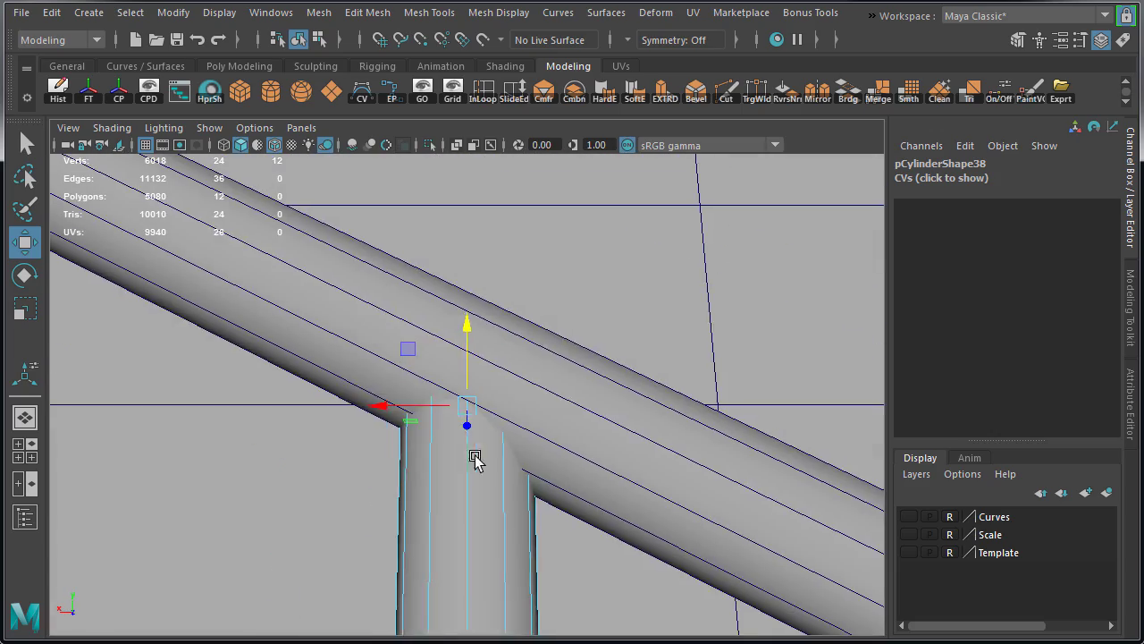
right_drag(482, 447, 545, 393)
scroll(611, 444, down, 3)
click(610, 439)
Isolate the continuous top rail and delete the cap faces at one of its ends
alt+drag(611, 445, 434, 433)
scroll(607, 452, down, 3)
scroll(396, 442, down, 4)
click(523, 312)
key(ctrl+1)
alt+drag(523, 313, 738, 468)
alt+middle_drag(738, 468, 480, 368)
right_drag(480, 371, 480, 443)
alt+drag(480, 443, 545, 572)
drag(327, 360, 448, 400)
key(Delete)
Delete the cap faces at the top rail's remaining end and bring the rest of the scene back into view
alt+drag(577, 429, 469, 438)
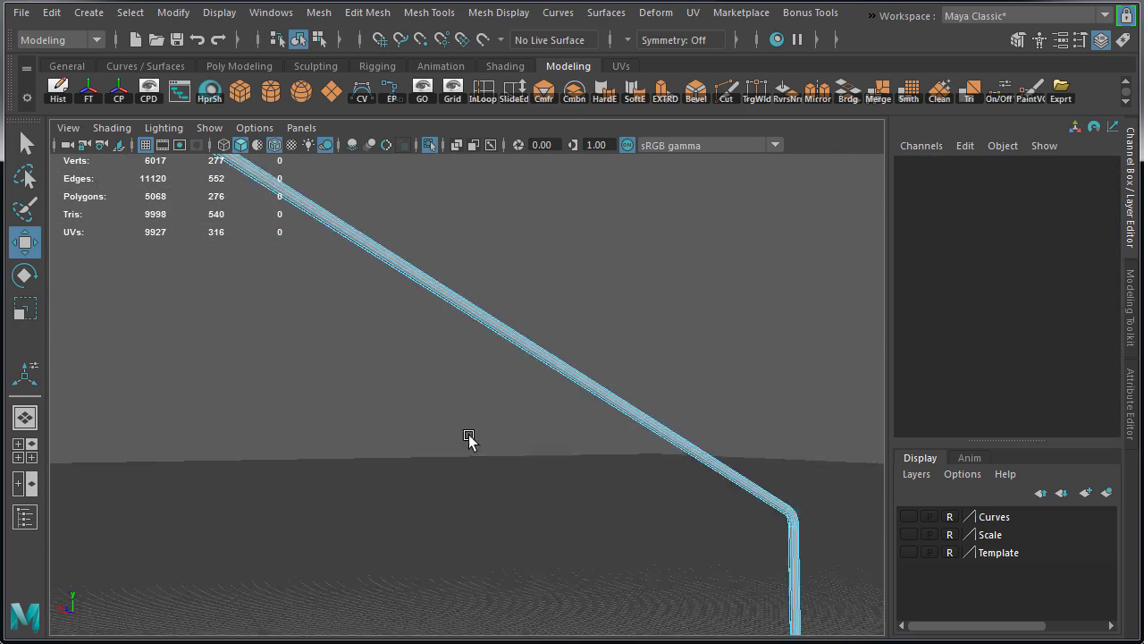
alt+drag(332, 377, 358, 304)
scroll(421, 363, up, 4)
drag(217, 276, 336, 374)
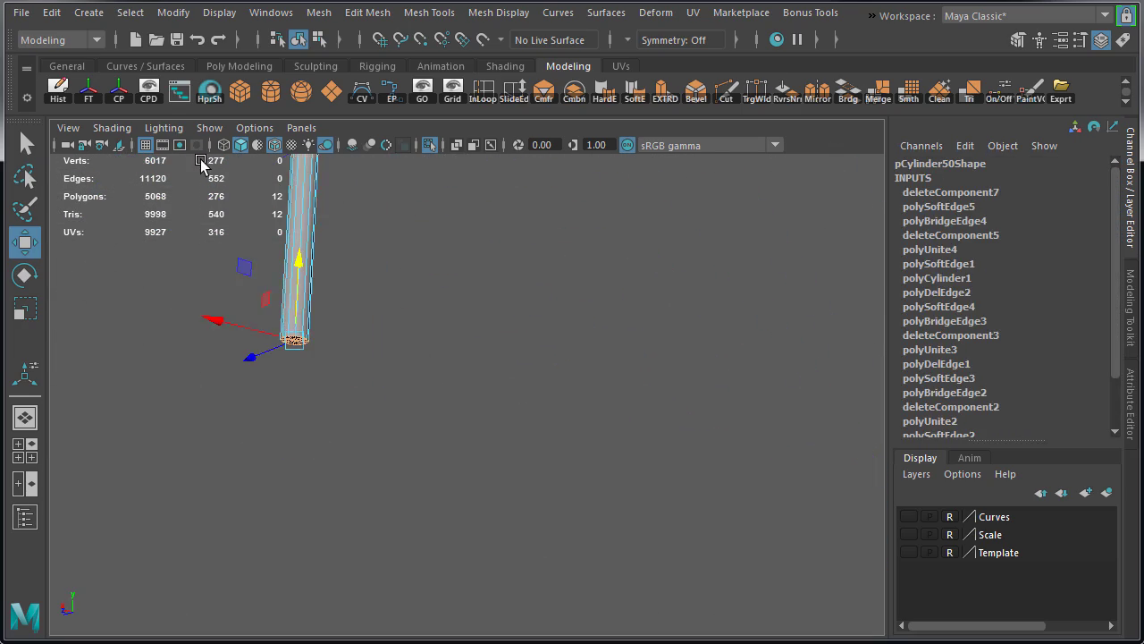
key(Delete)
right_drag(335, 234, 393, 201)
alt+drag(401, 239, 468, 259)
key(ctrl+1)
Hide the wireframe overlay and review the whole railing along the landing and stairs
scroll(577, 325, down, 5)
alt+drag(578, 325, 501, 304)
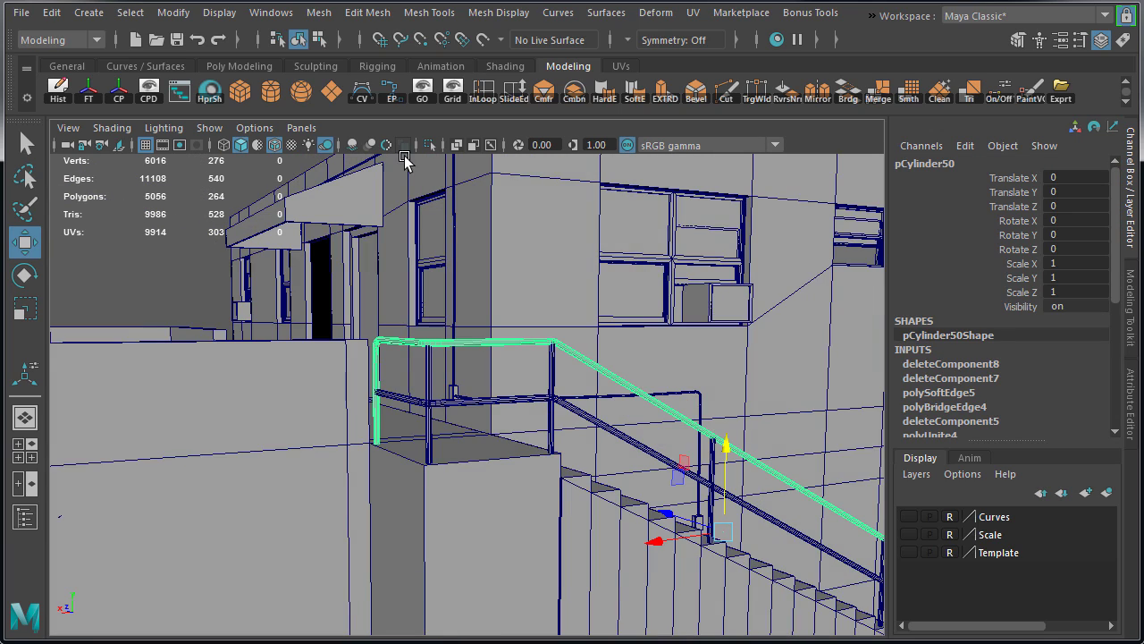
click(274, 145)
click(187, 247)
alt+middle_drag(498, 439, 522, 393)
alt+right_drag(522, 393, 585, 415)
alt+drag(552, 394, 379, 349)
alt+middle_drag(379, 349, 117, 207)
alt+right_drag(441, 330, 295, 371)
alt+middle_drag(295, 371, 518, 468)
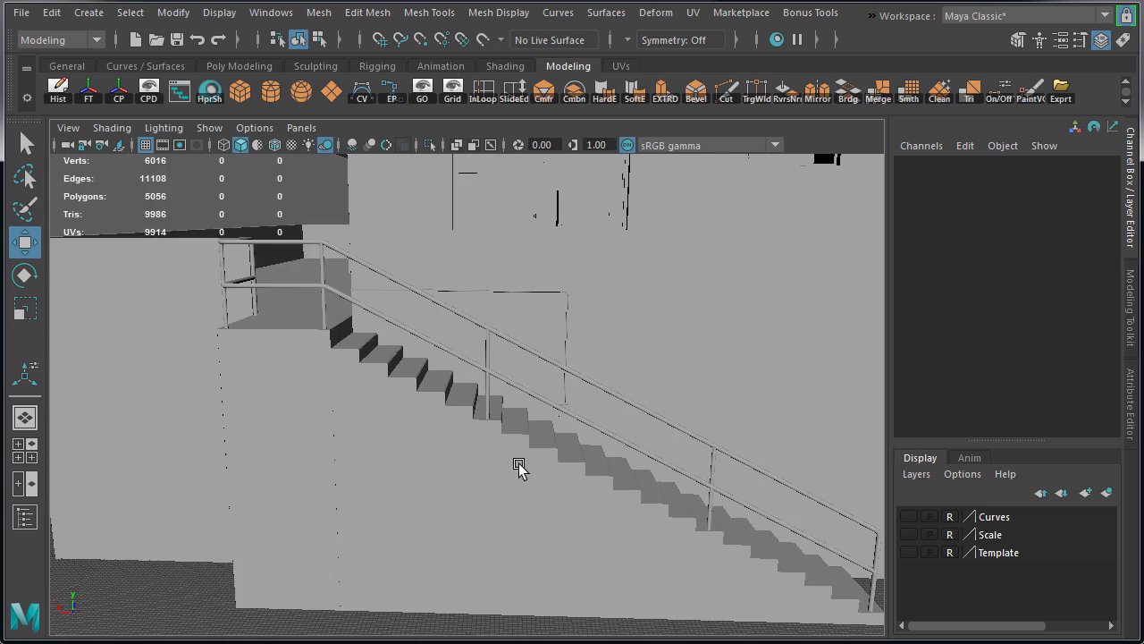
alt+drag(518, 468, 622, 464)
alt+middle_drag(622, 464, 536, 436)
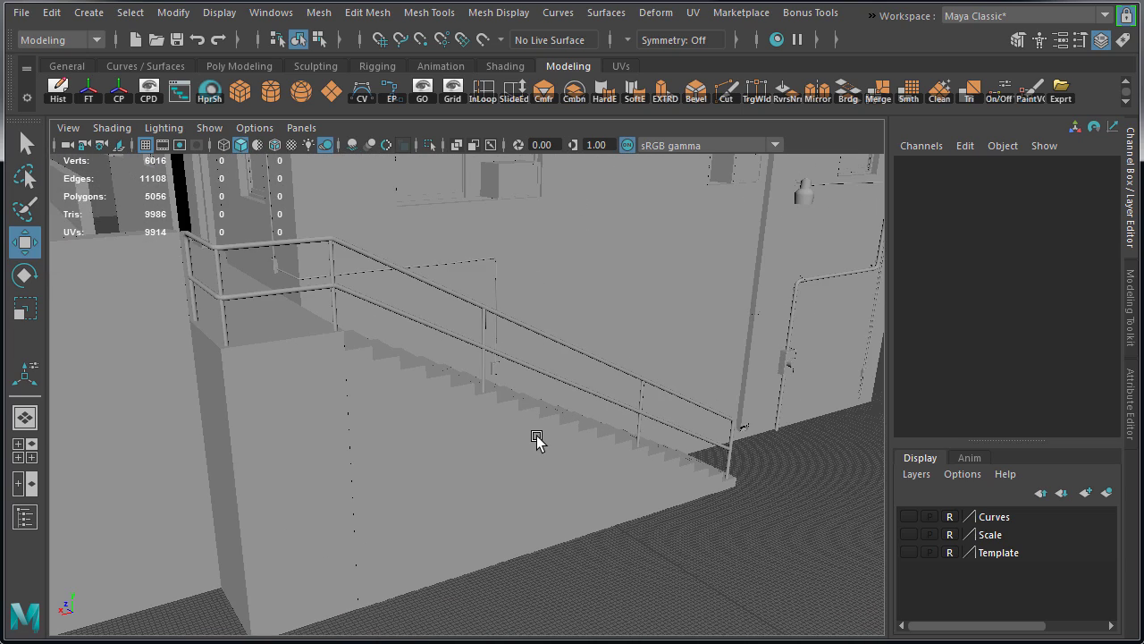
Show the wireframe overlay again and select all of the building's meshes in the scene
click(274, 145)
scroll(709, 467, down, 10)
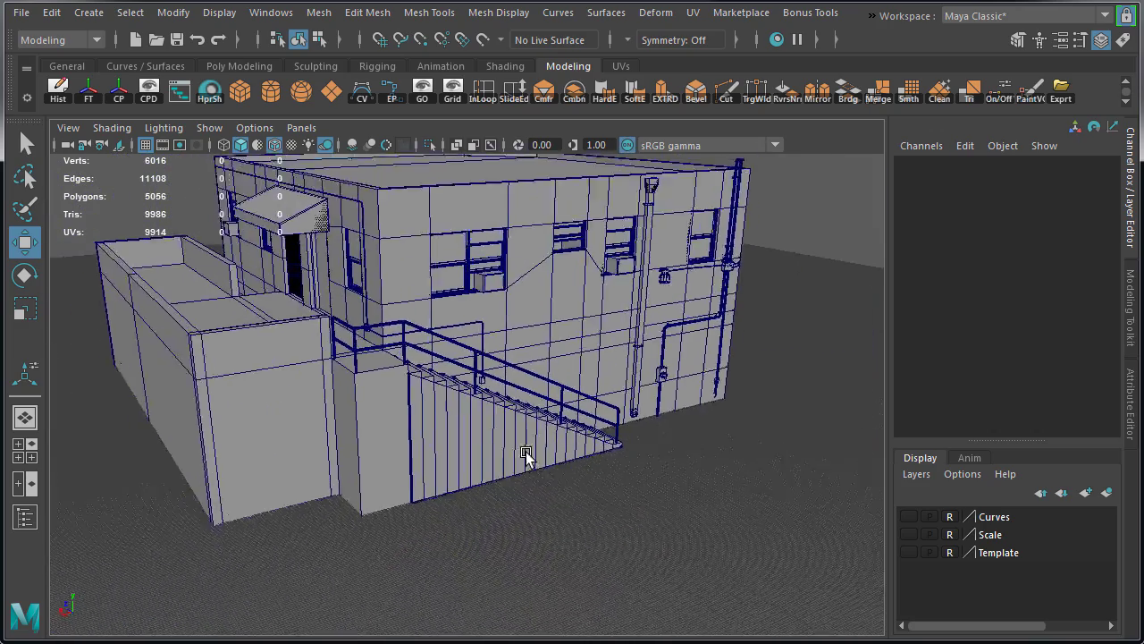
drag(648, 481, 665, 500)
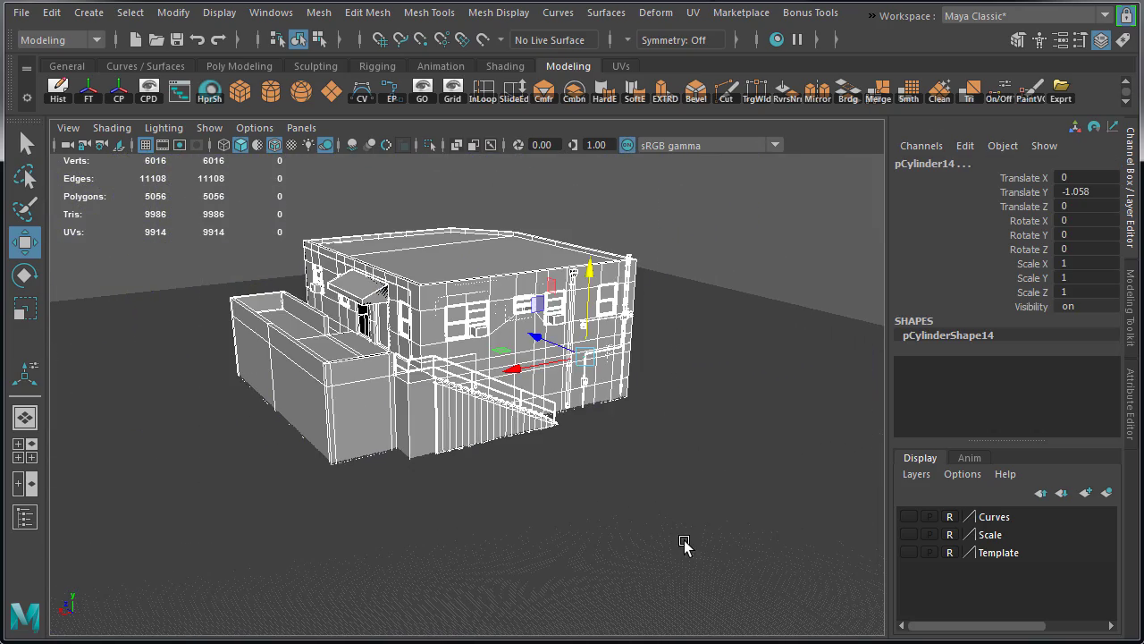
alt+drag(692, 541, 461, 467)
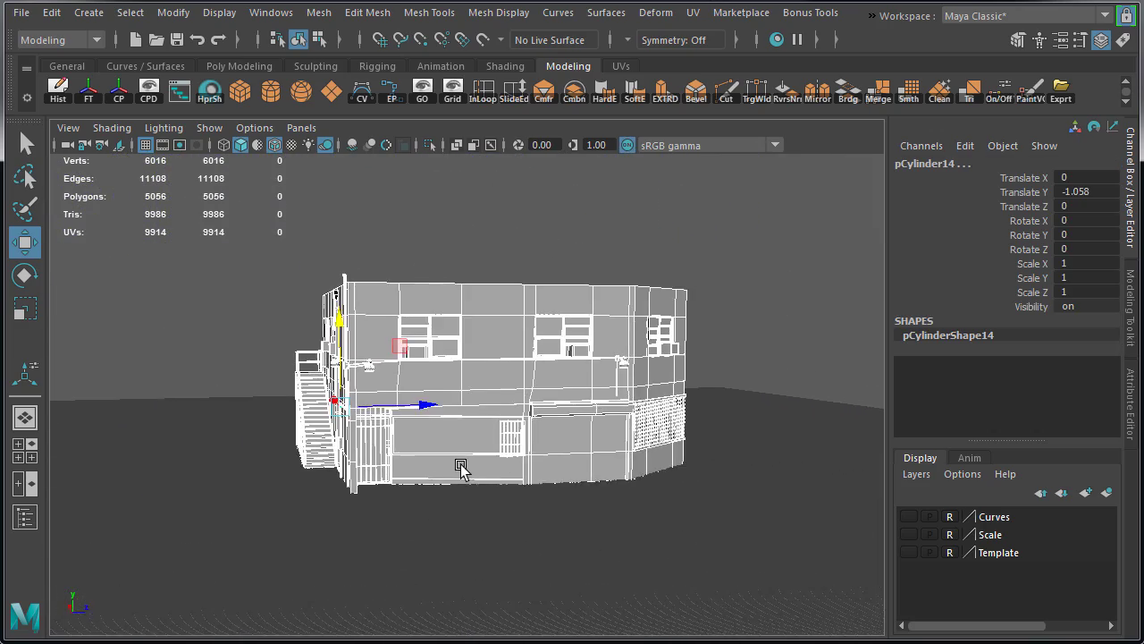
Export the selected meshes as FBX to the ExportedMeshes folder, overwriting MiamiCornerStore.fbx
click(1063, 91)
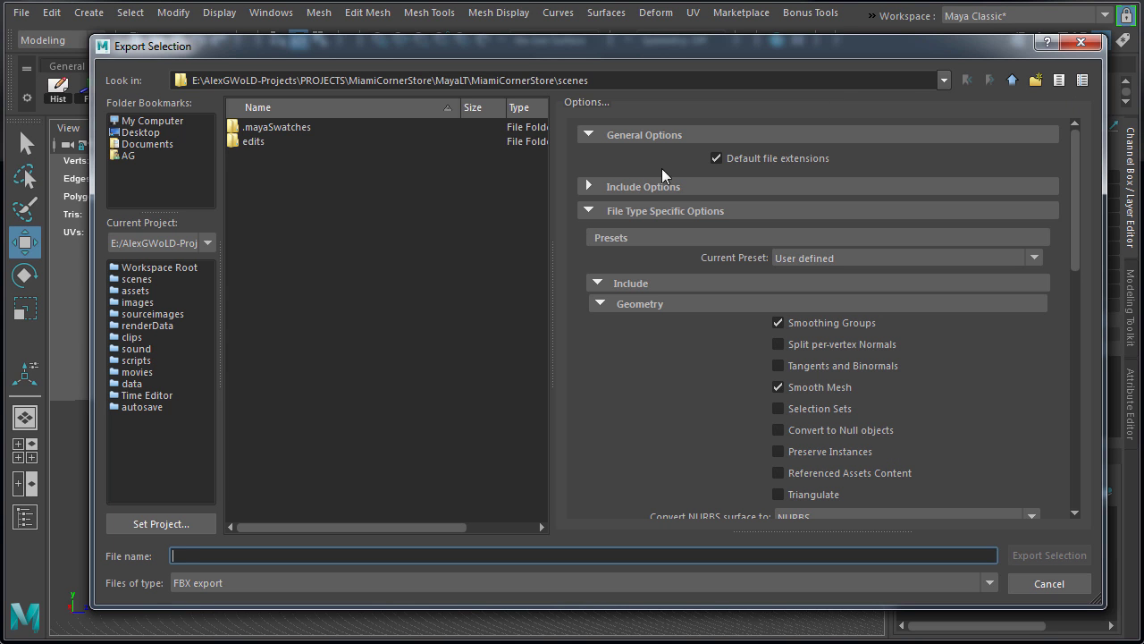
double_click(305, 197)
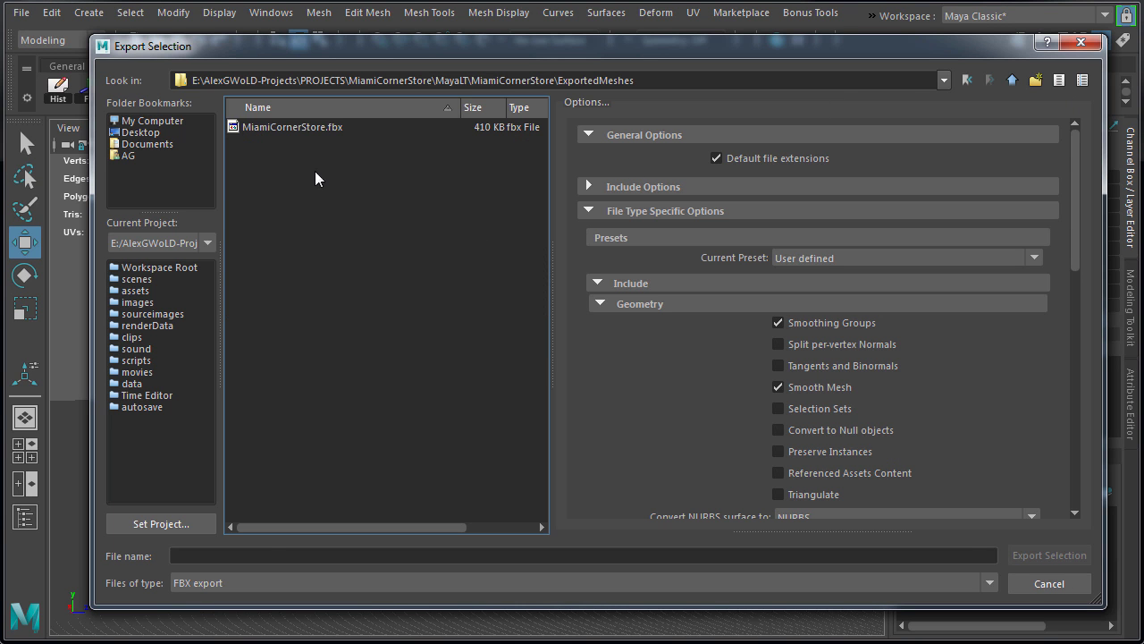
double_click(310, 126)
click(559, 352)
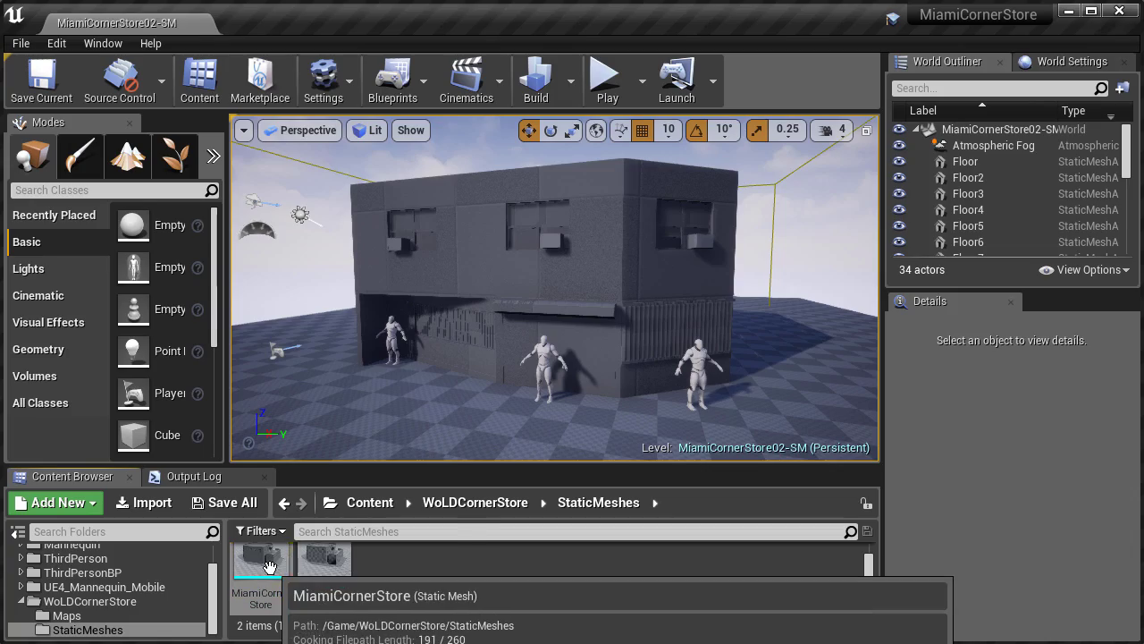
Switch to Unreal Engine and reimport the MiamiCornerStore static mesh from the StaticMeshes folder
right_click(270, 567)
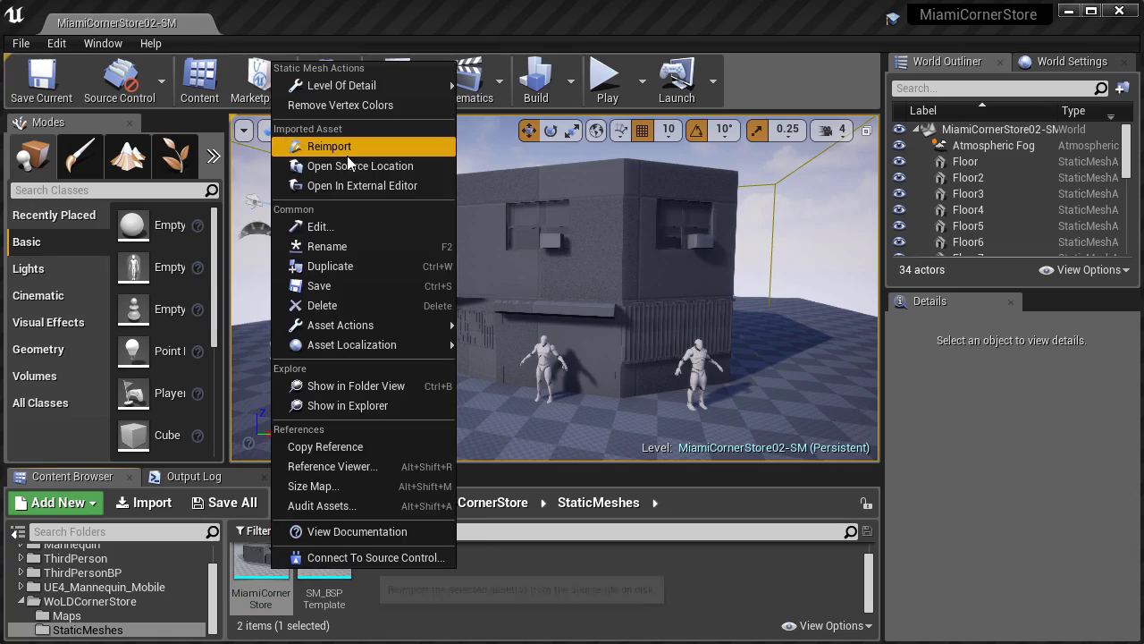
click(347, 152)
Make the level viewport fullscreen and fly around the reimported building to examine its exterior
key(w)
right_drag(524, 262, 407, 264)
key(F11)
key(s)
key(a)
key(w)
key(a)
key(w)
key(d)
key(s)
Set the viewport to Lighting Only and examine the building's upper walls, windows and entrance awning
key(alt+6)
key(w)
key(d)
key(s)
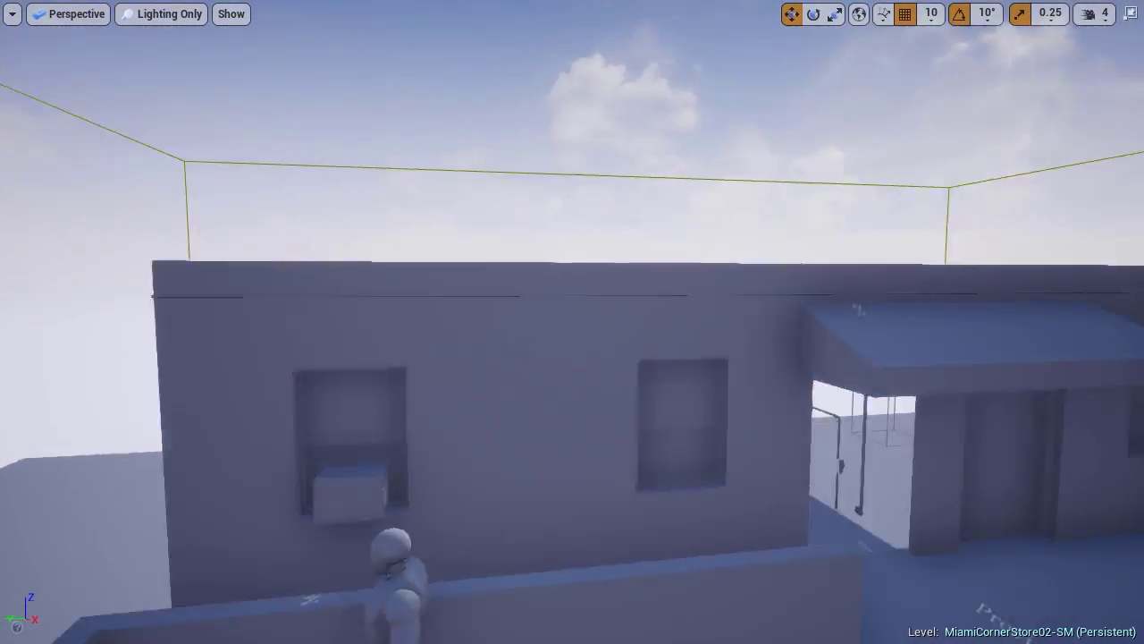